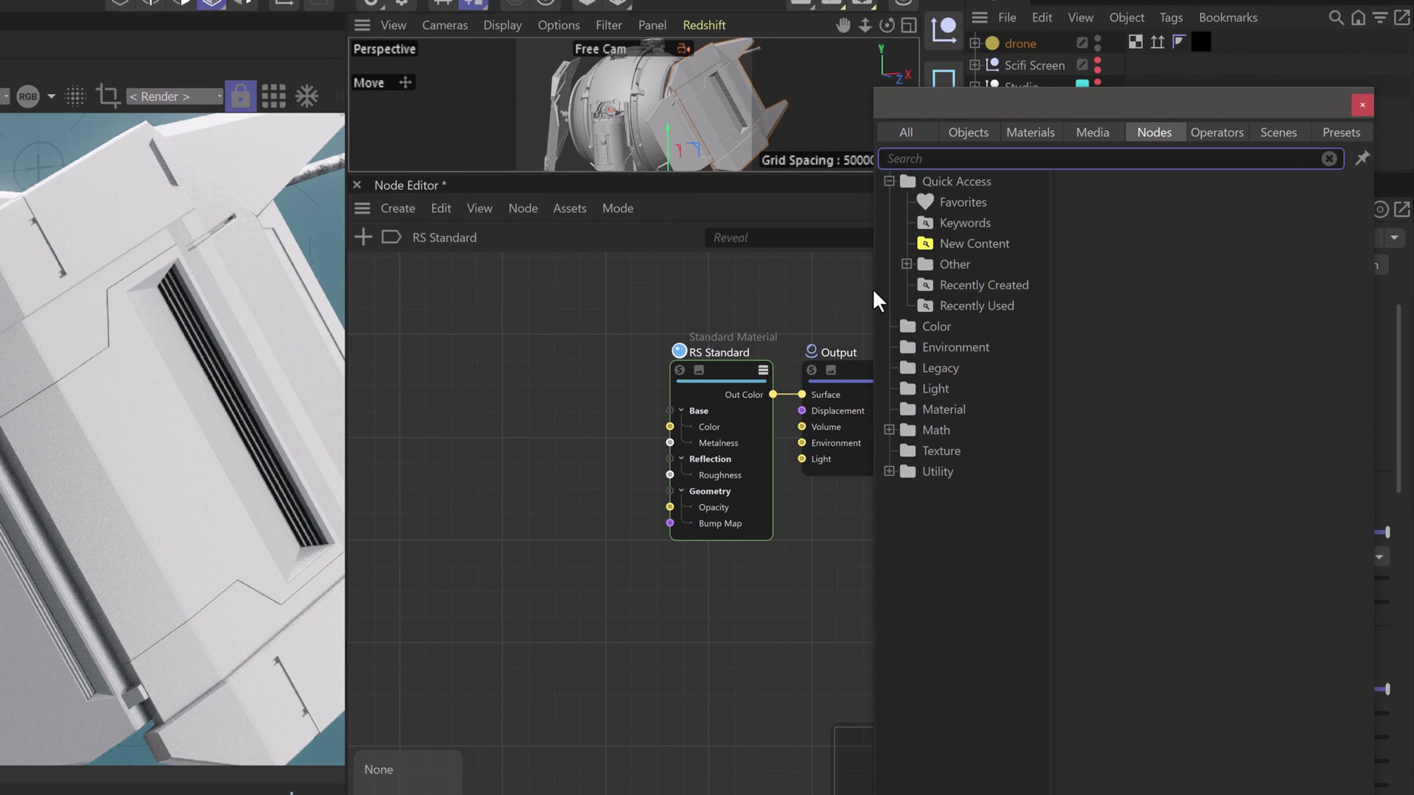
Add a Color node and a Color Layer node to the RS Standard material's node graph
type("color")
left_click_drag(923, 251, 536, 341)
left_click_drag(520, 282, 520, 284)
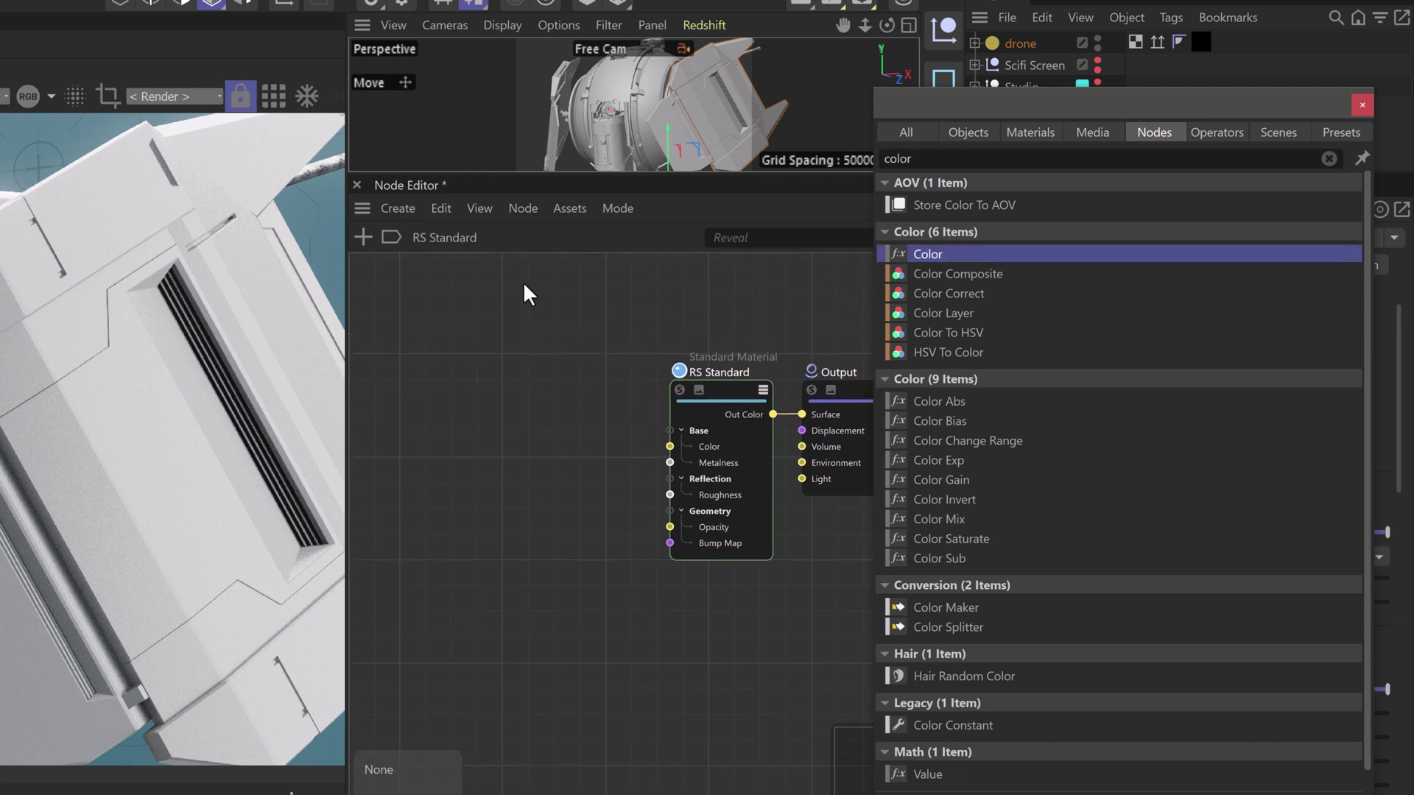
double_click(896, 159)
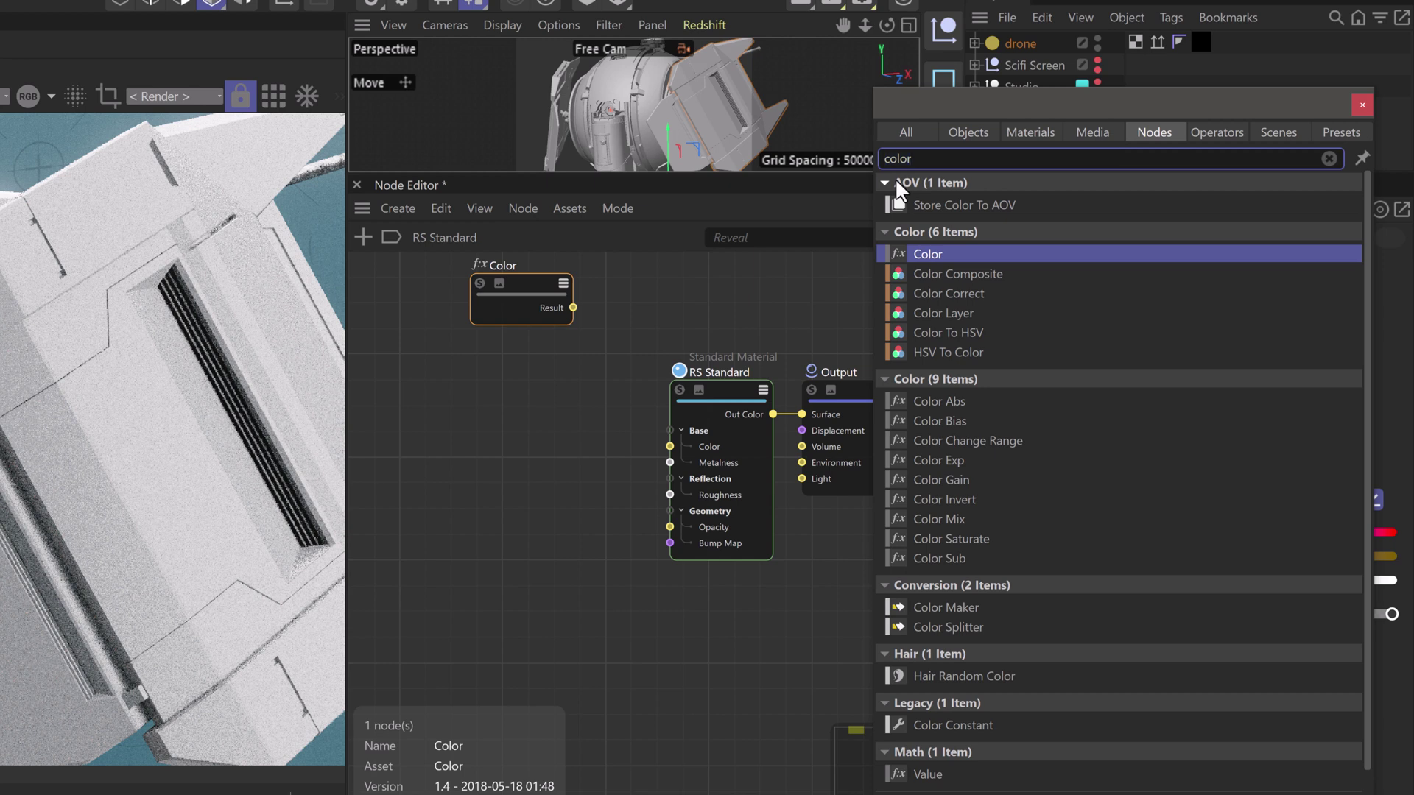
type("color lay")
left_click_drag(938, 193, 547, 419)
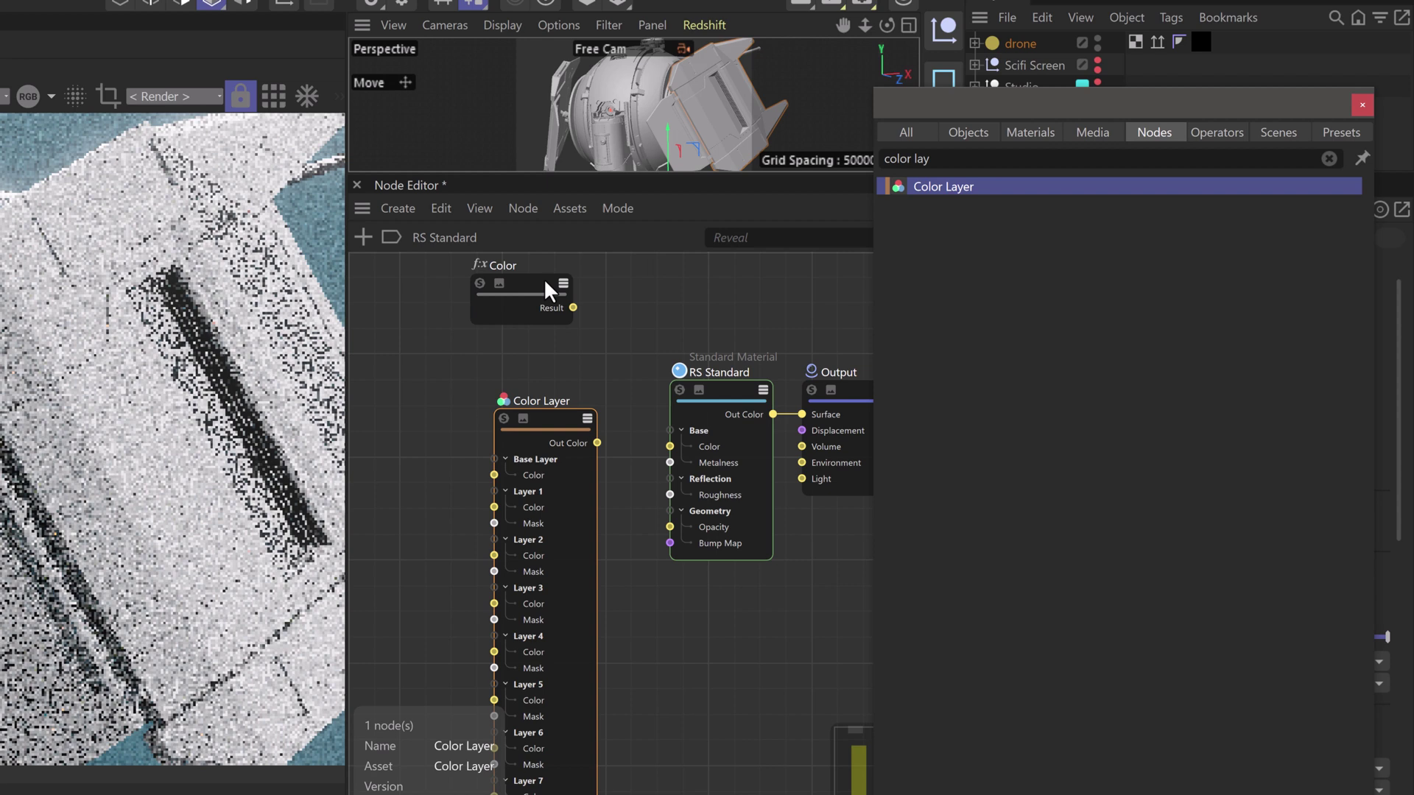
left_click(547, 288)
left_click_drag(546, 281, 433, 283)
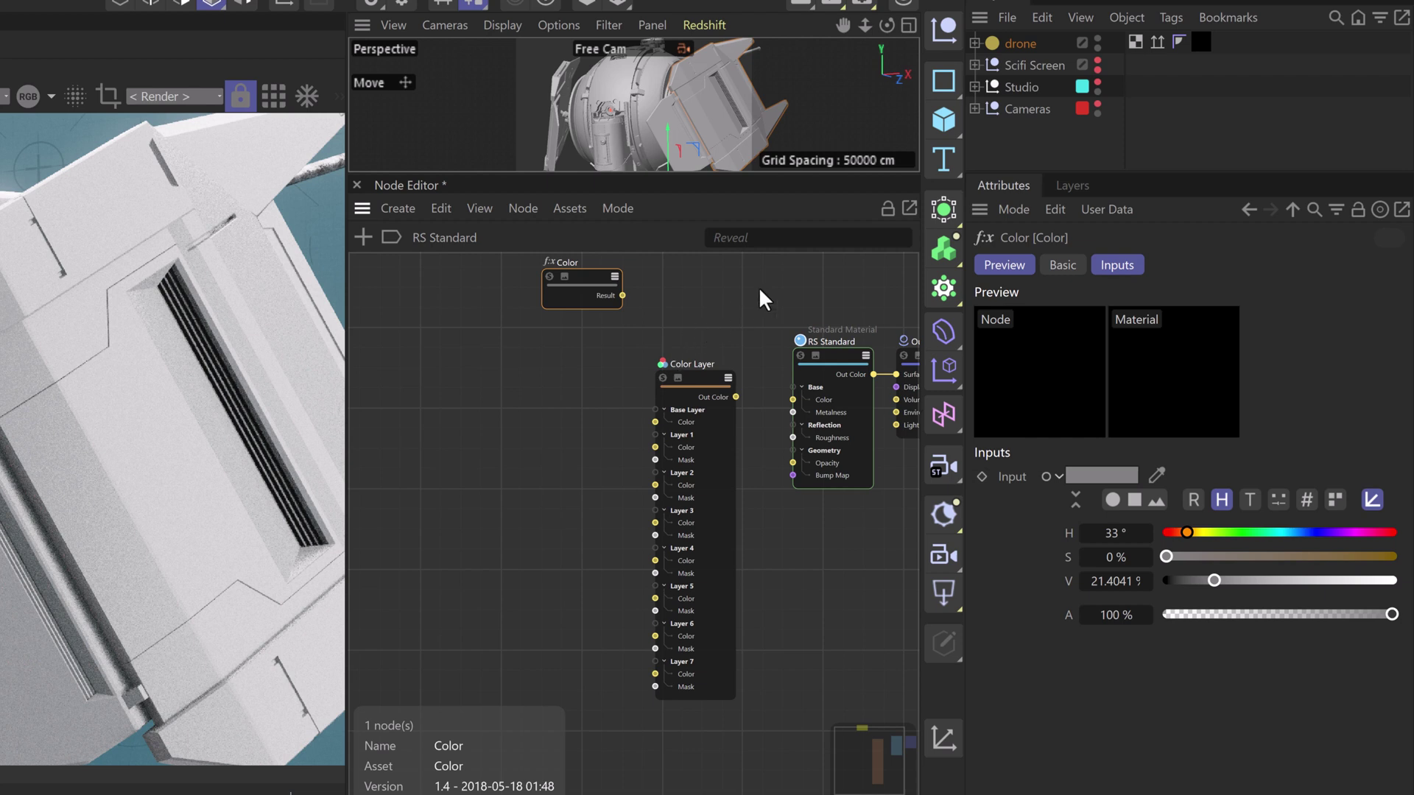
Add a TriPlanar node and a Value node to the node graph, placed at the far side of the Color Layer node's inputs
key("shift+c")
type("tri")
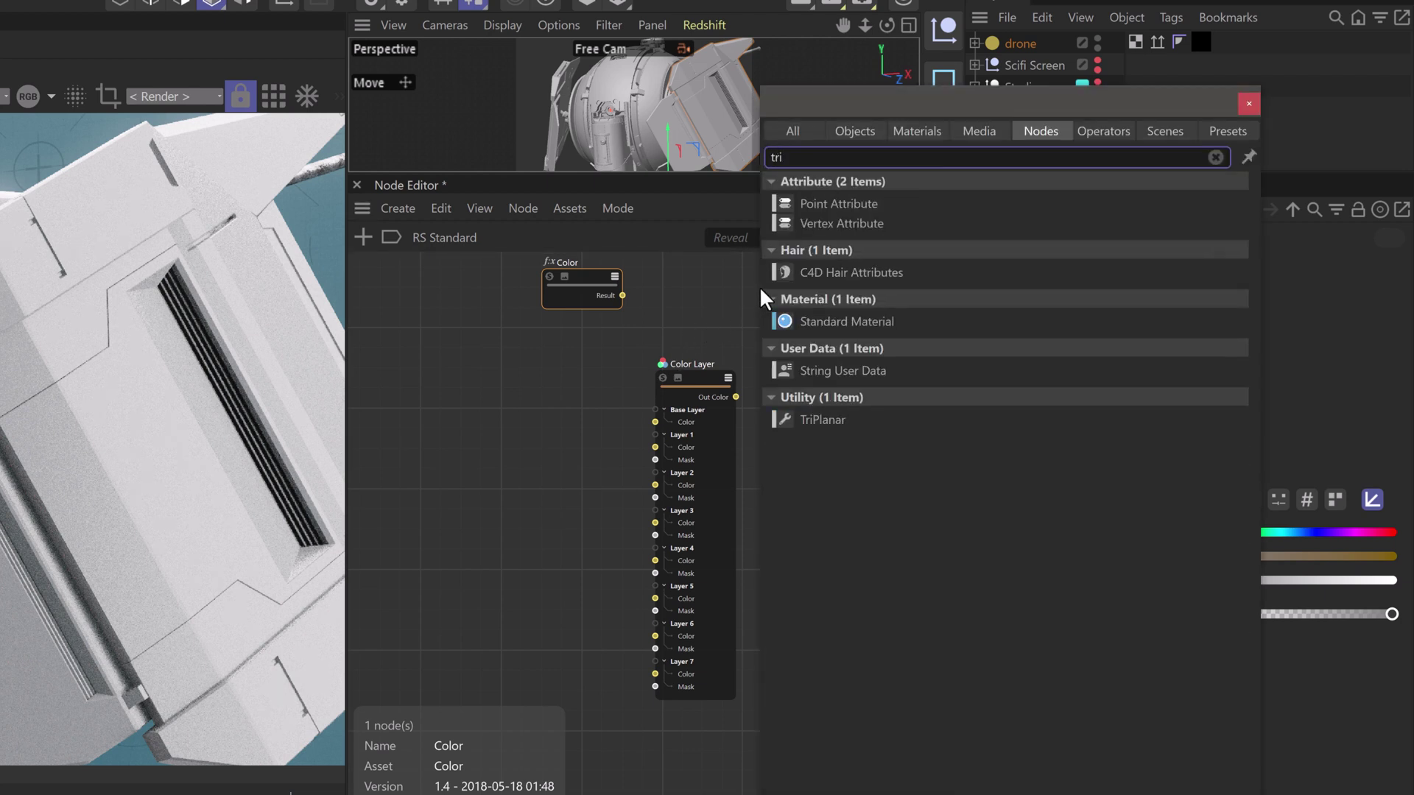
type("plana")
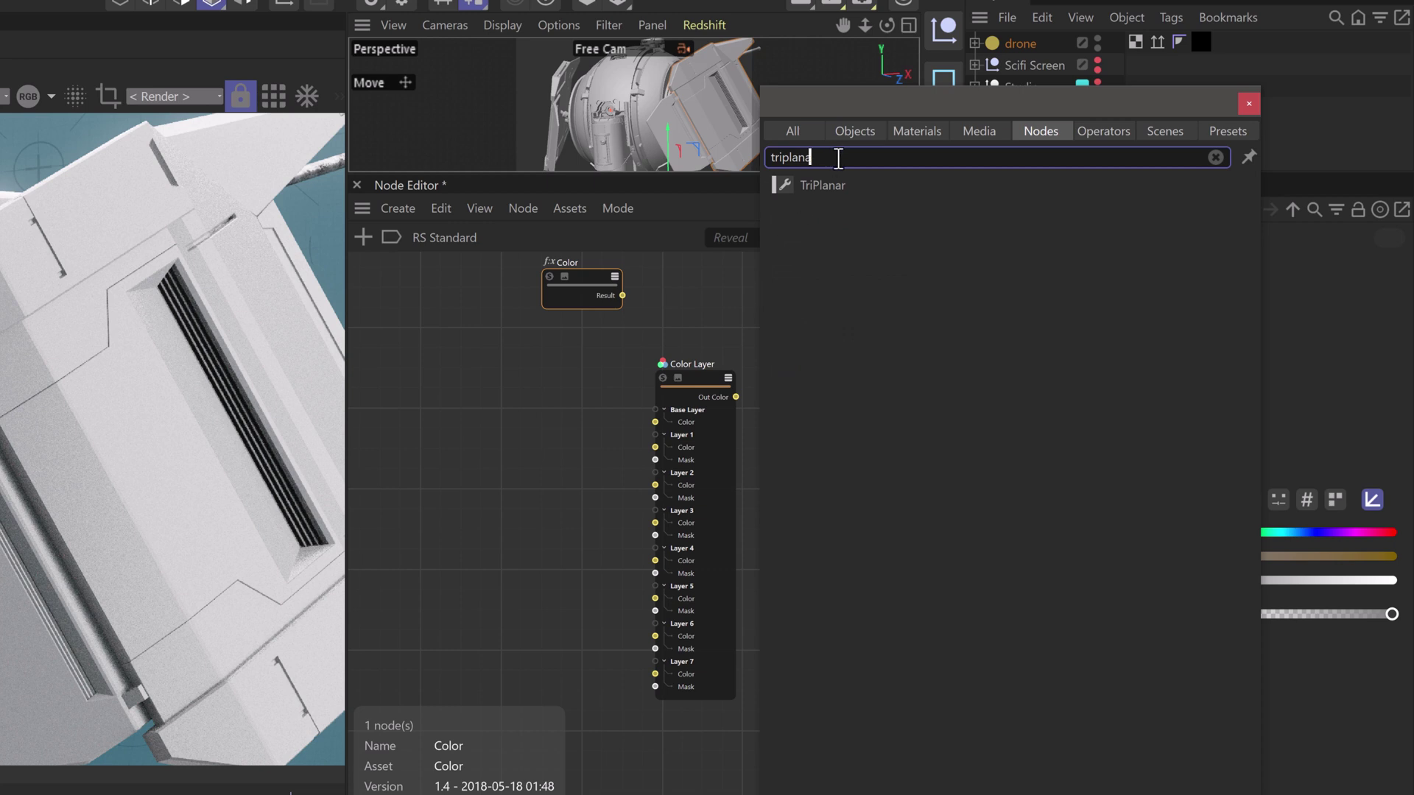
left_click_drag(809, 190, 400, 385)
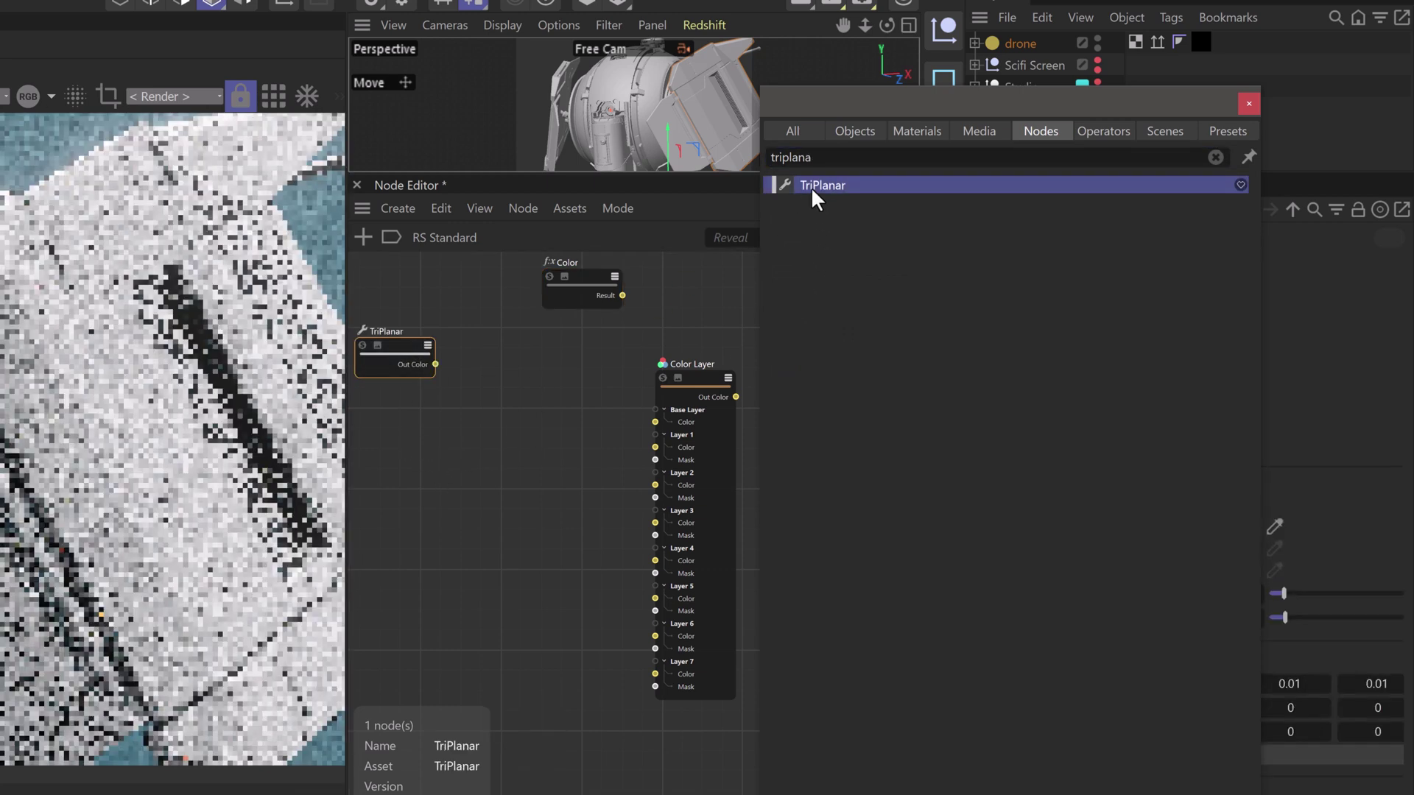
left_click(1214, 158)
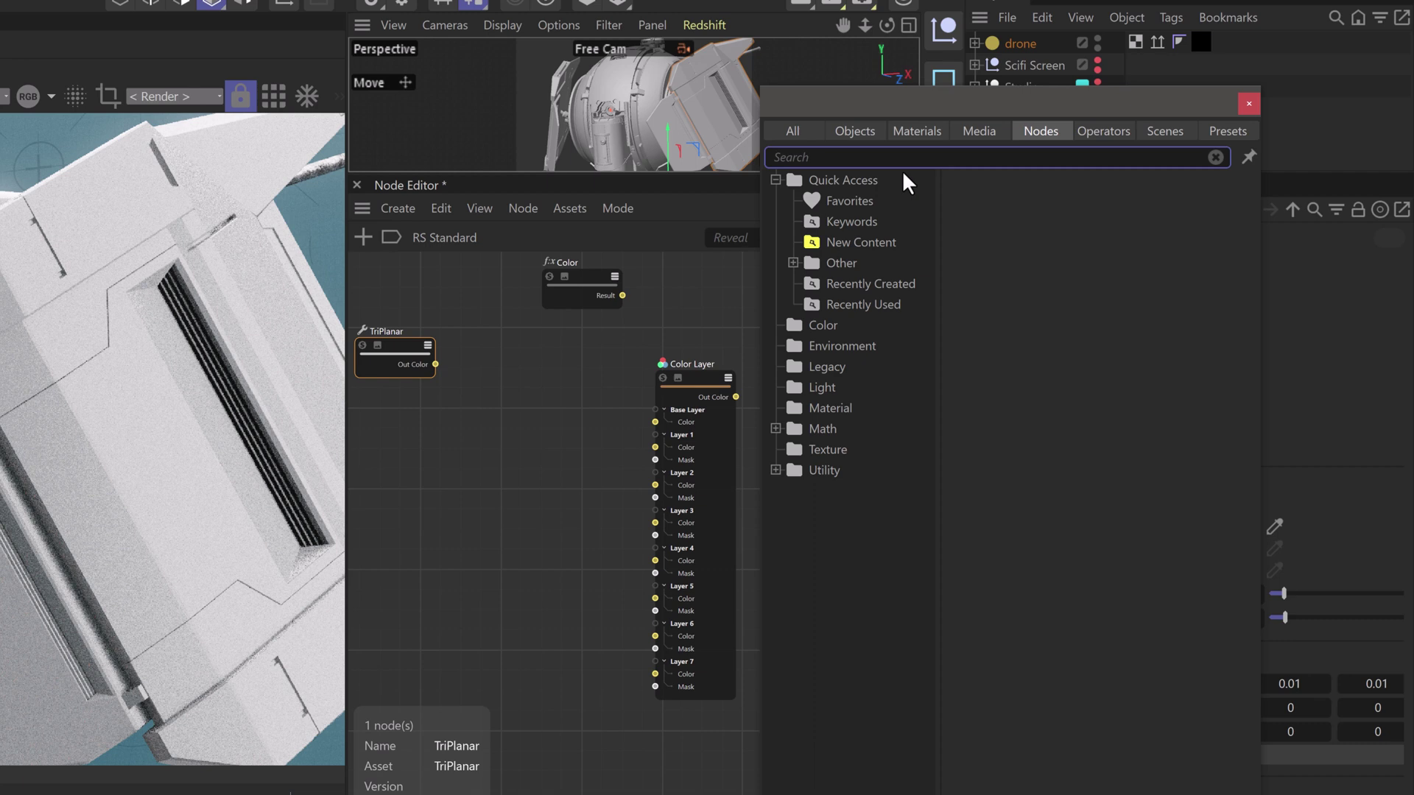
type("v")
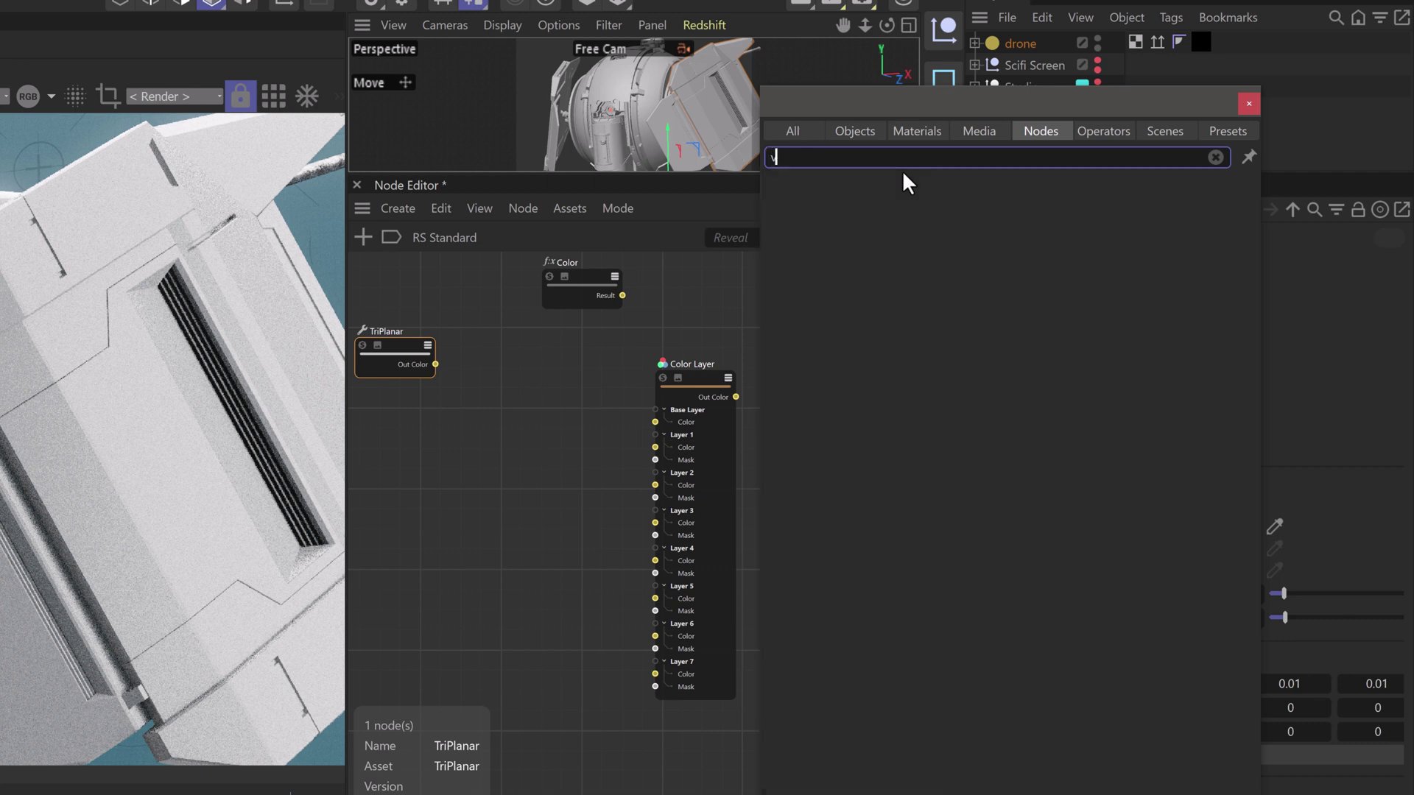
type("alue")
left_click_drag(805, 254, 405, 472)
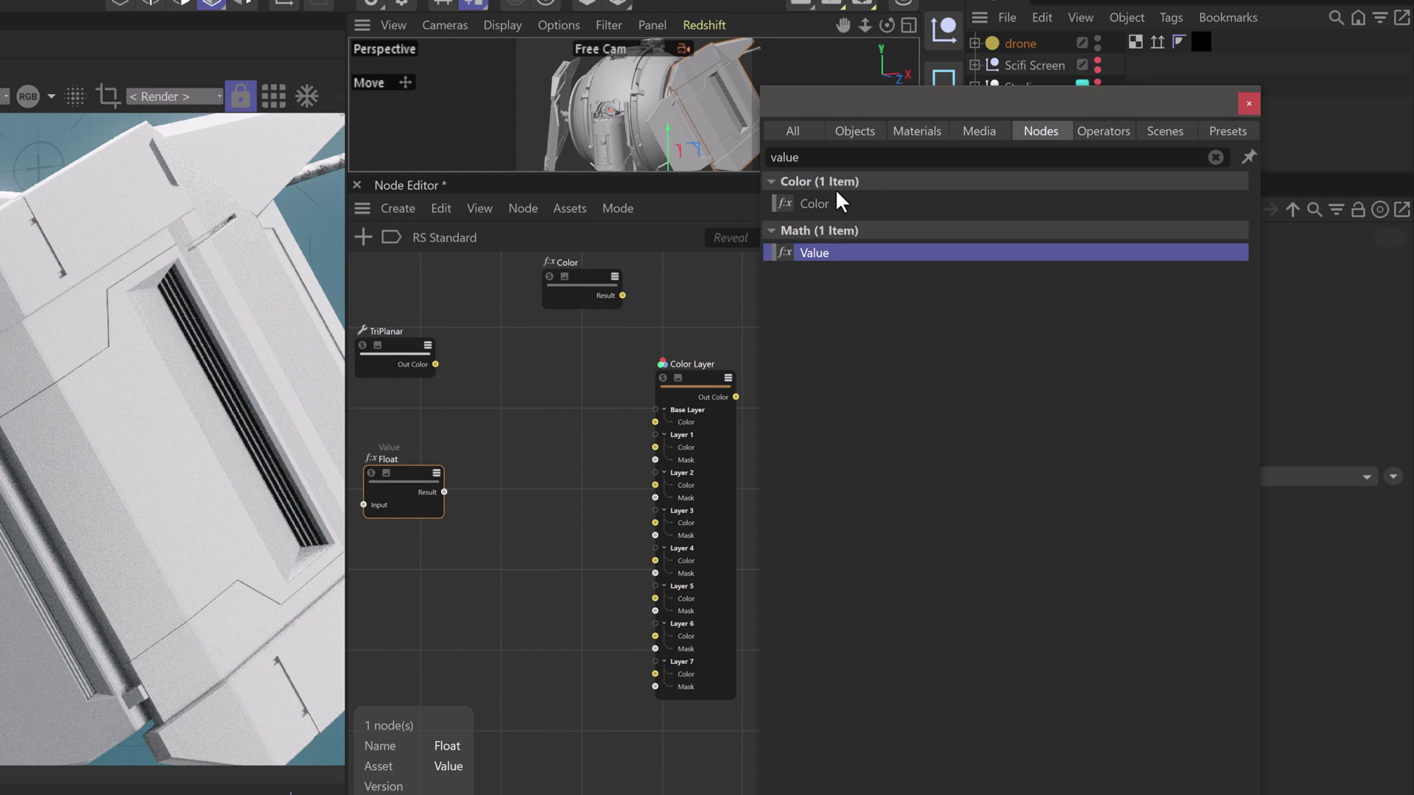
left_click(1248, 104)
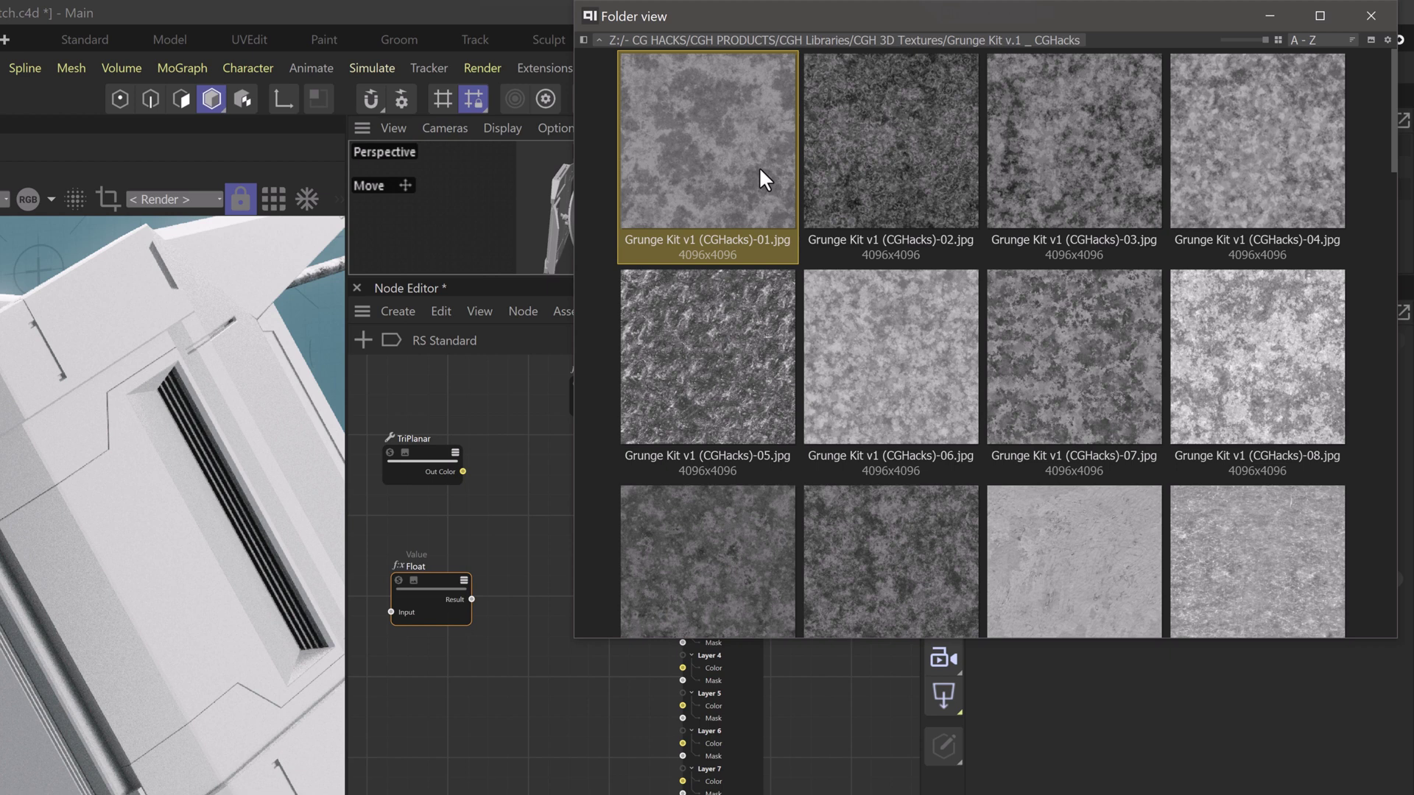
Examine the Grunge Kit v1 textures one after another at full preview size to compare their patterns
double_click(758, 167)
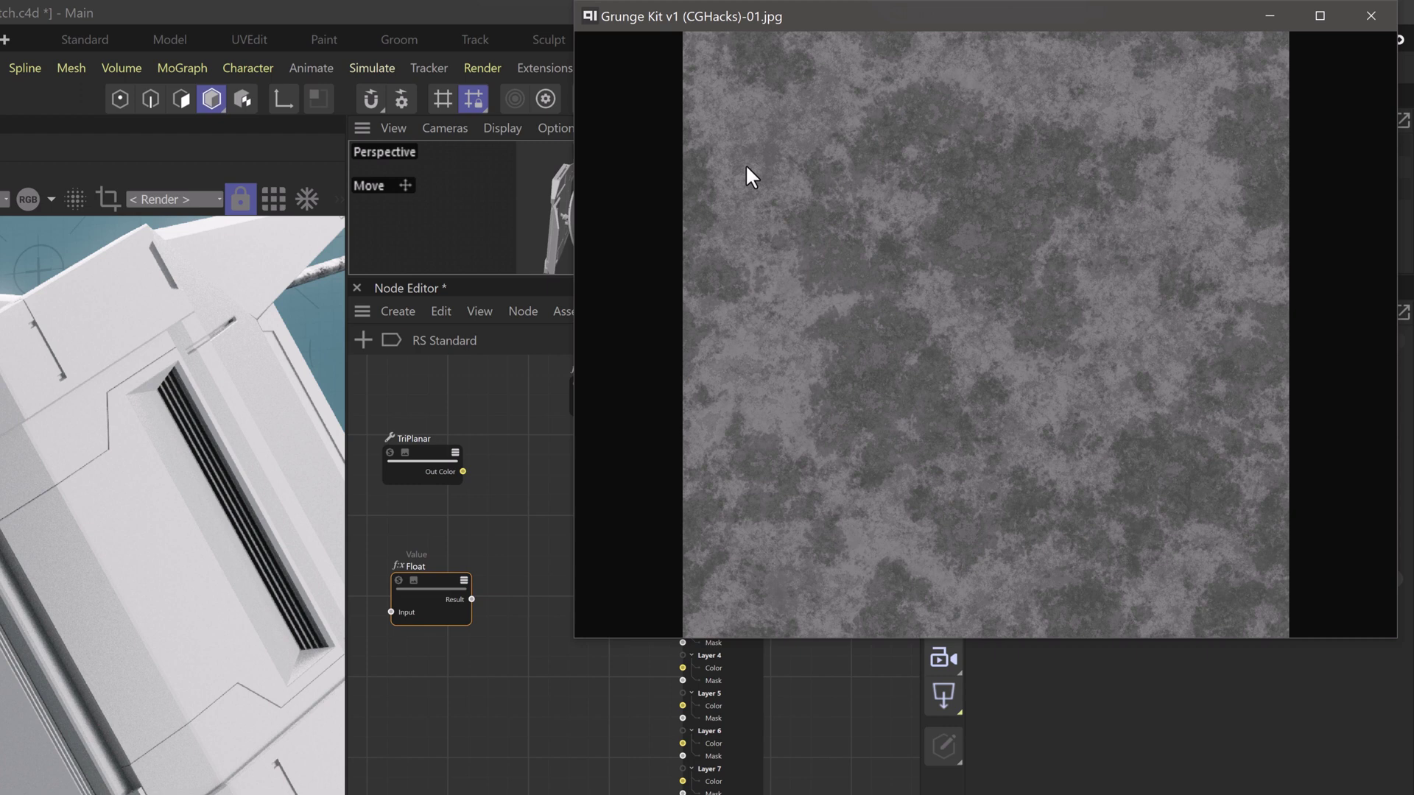
key("Right")
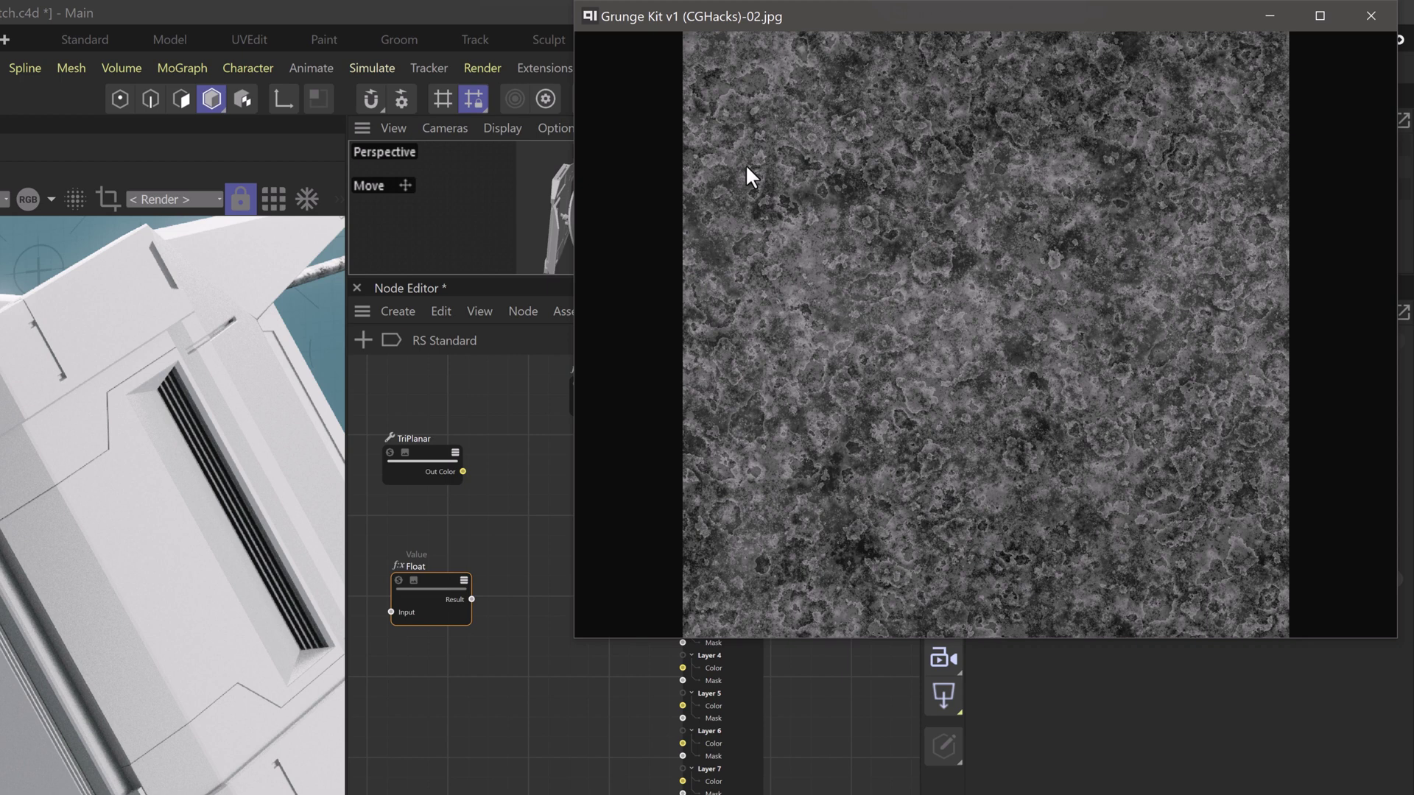
key("Right")
key("Right")
key("Right")
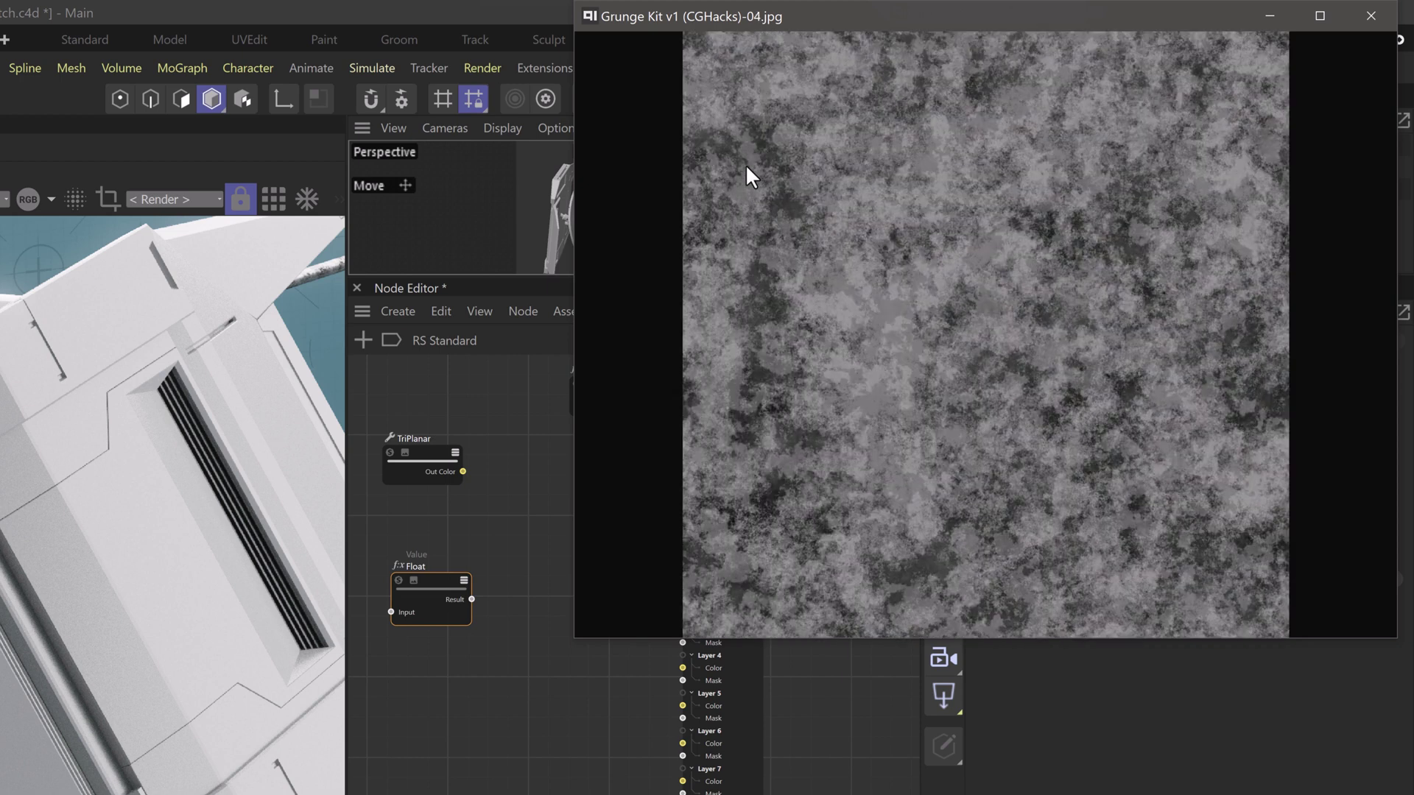
key("Right")
key("Right")
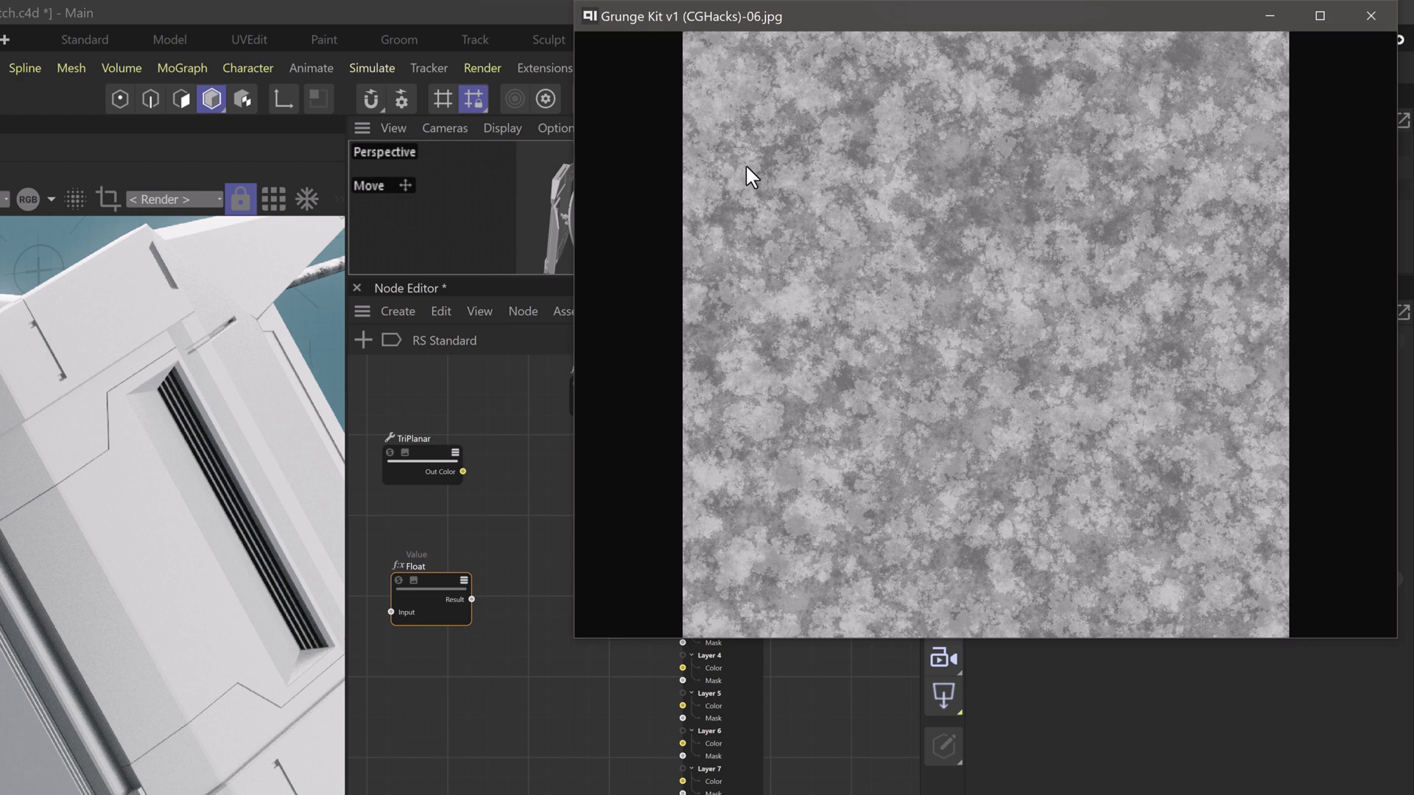
key("Right")
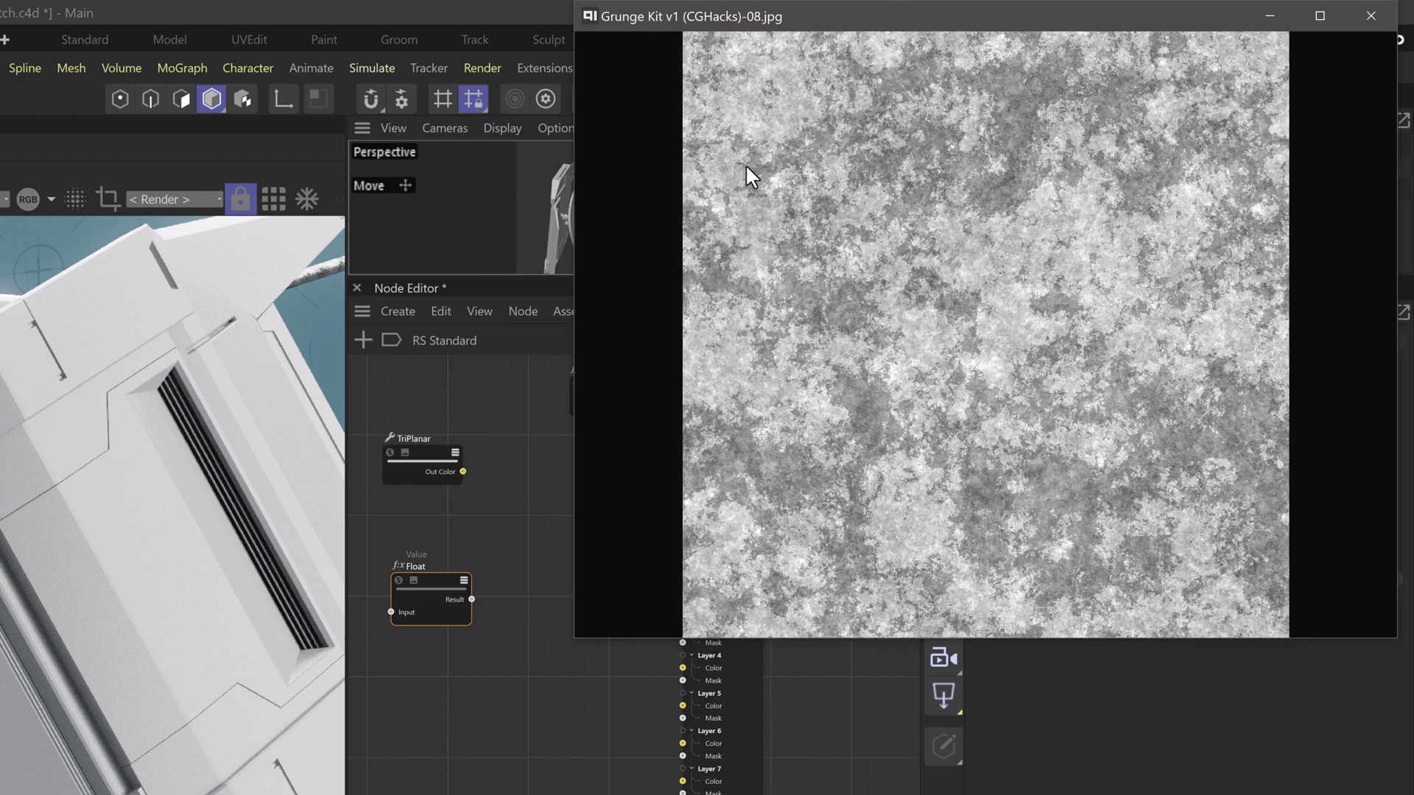
key("Right")
key("Right")
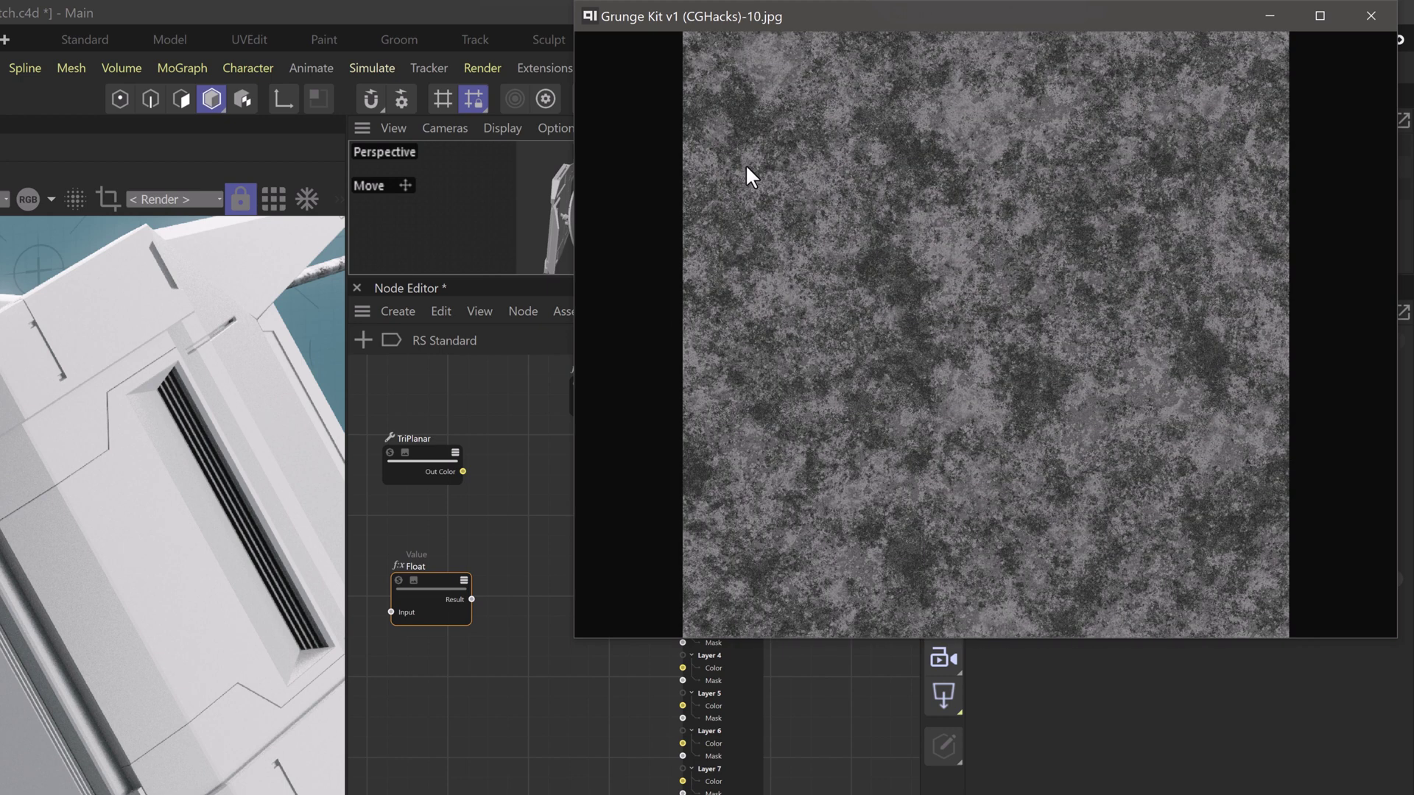
key("Right")
key("Right")
Go back to Grunge Kit v1 (CGHacks)-01.jpg and bring it into the node graph as a texture node above TriPlanar
key("Left")
key("Left")
key("Left")
key("Left")
key("Left")
key("Left")
key("Left")
key("Left")
key("Left")
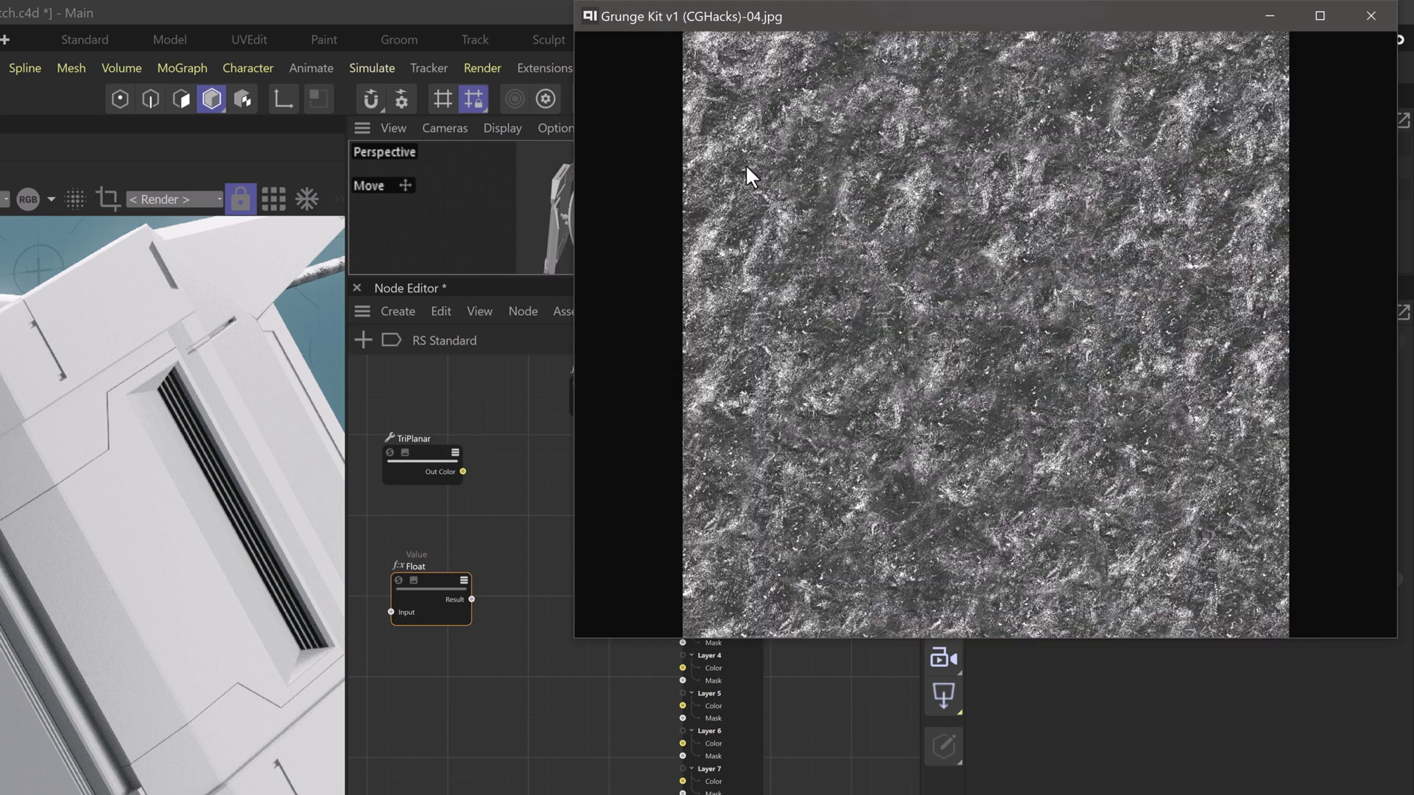
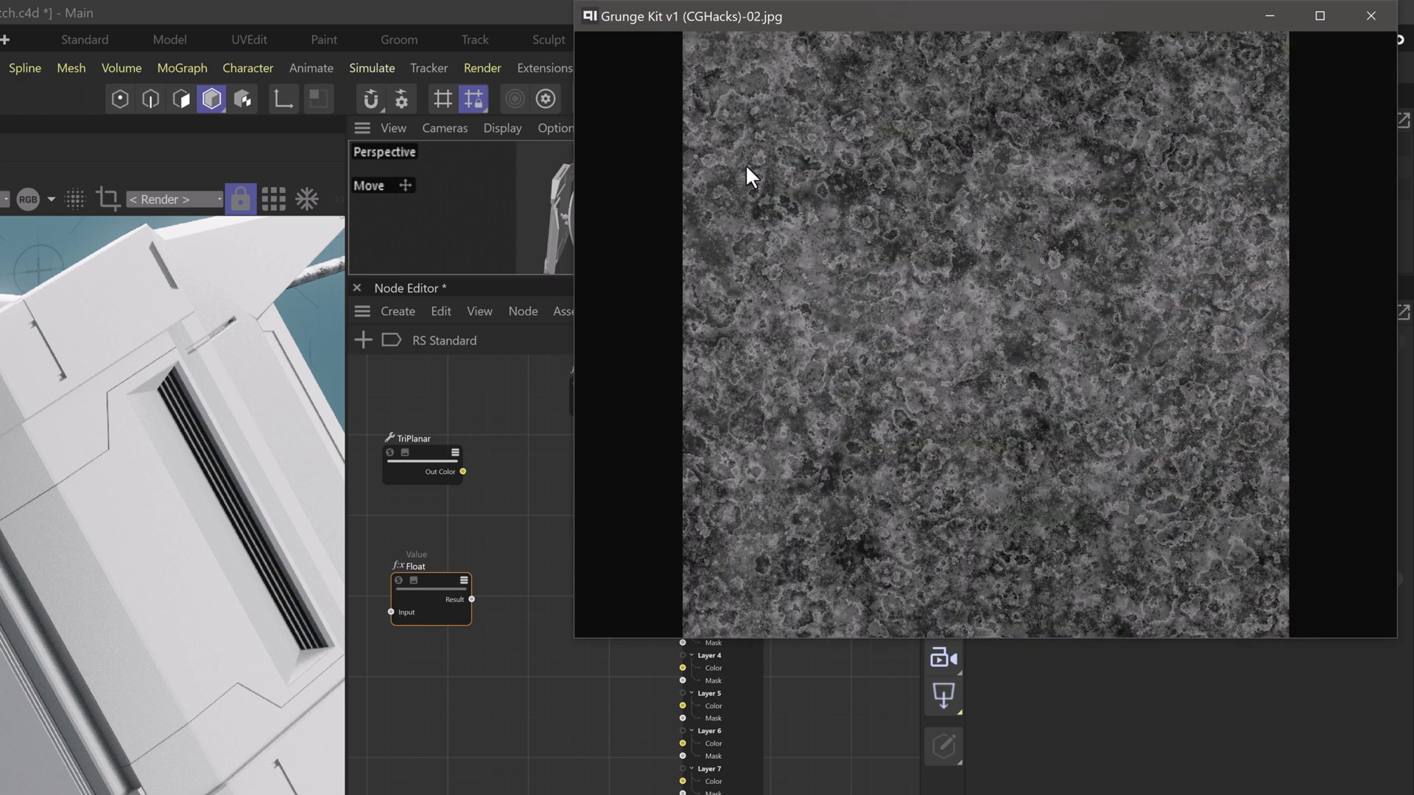
key("Left")
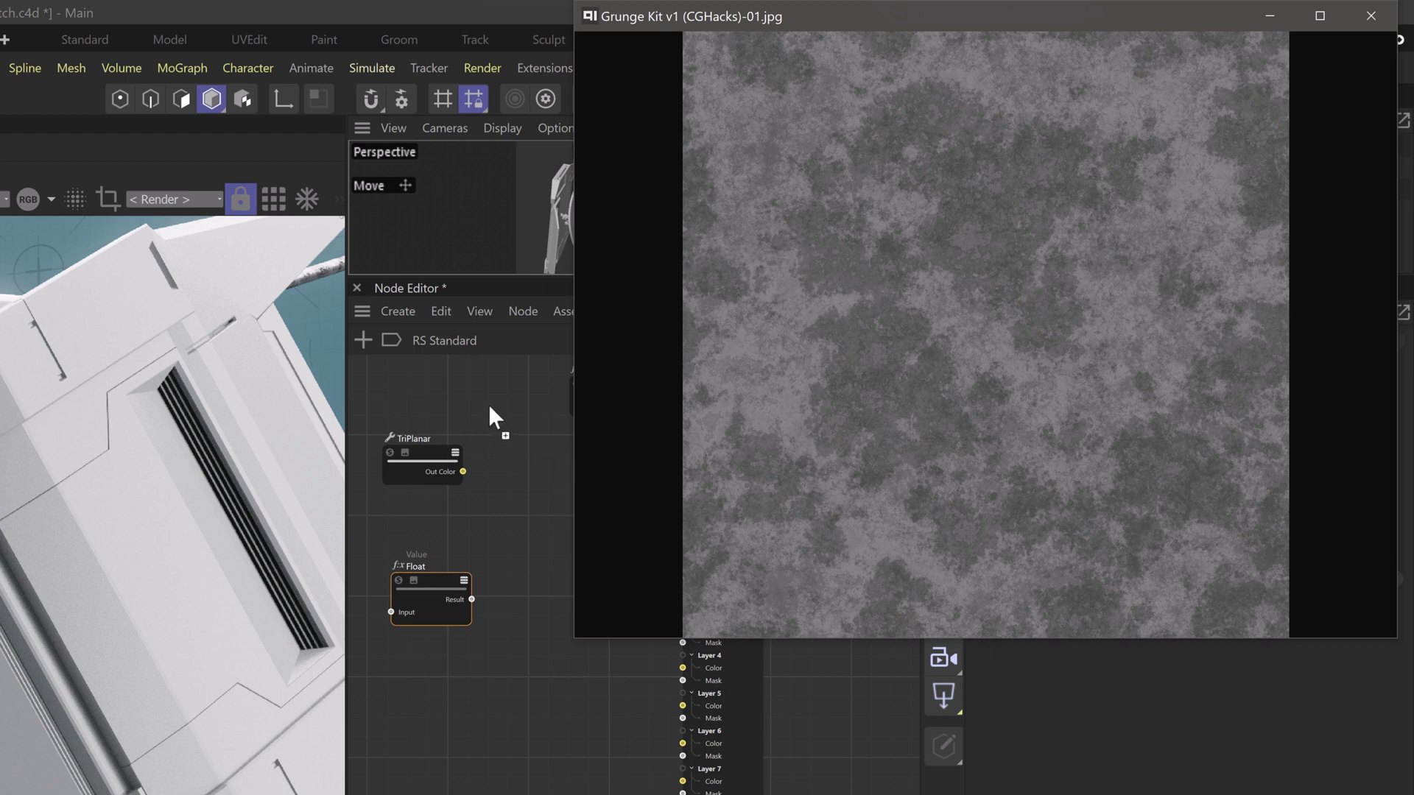
left_click_drag(491, 398, 491, 399)
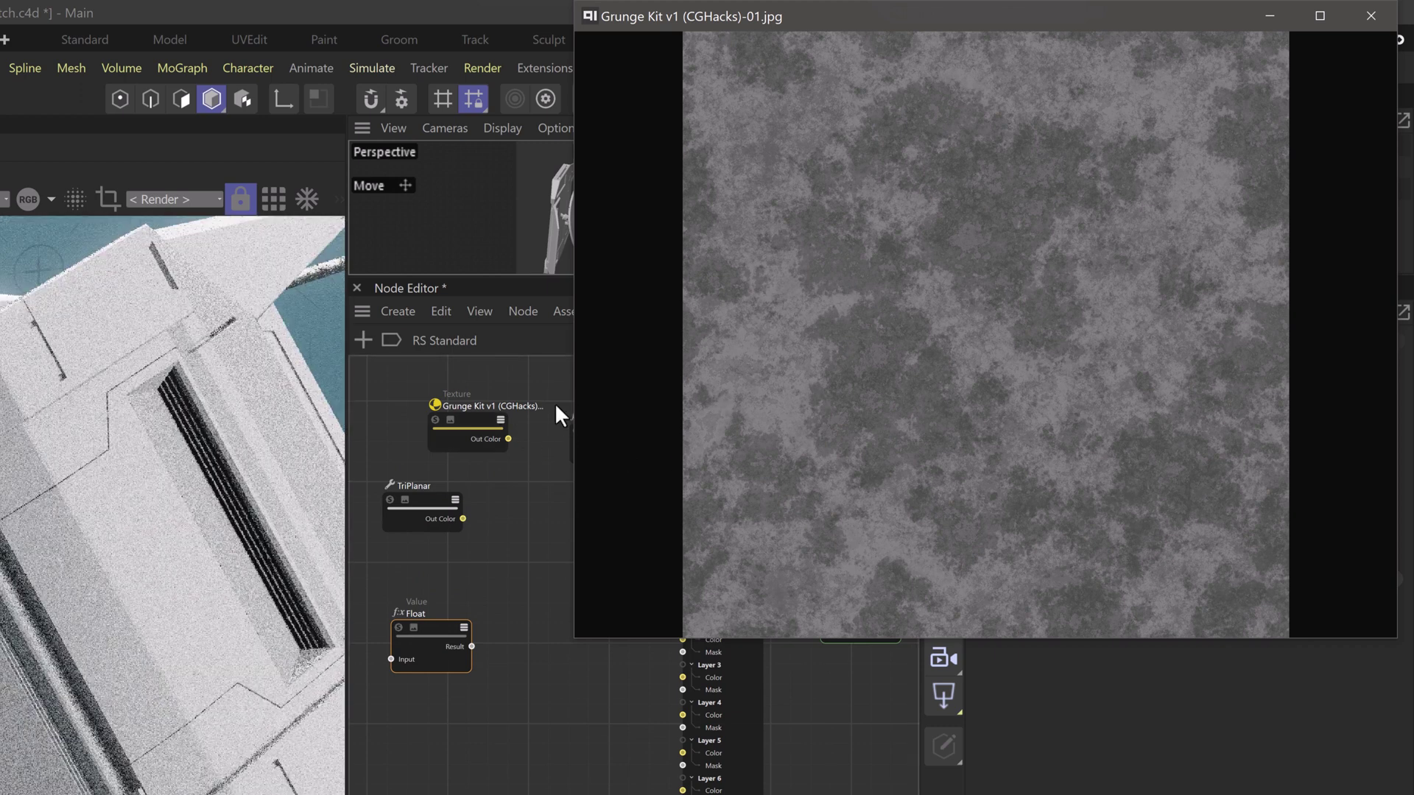
Bring Grunge Kit v1 (CGHacks)-07.jpg into the node graph as a second texture node between TriPlanar and the Float node
key("Right")
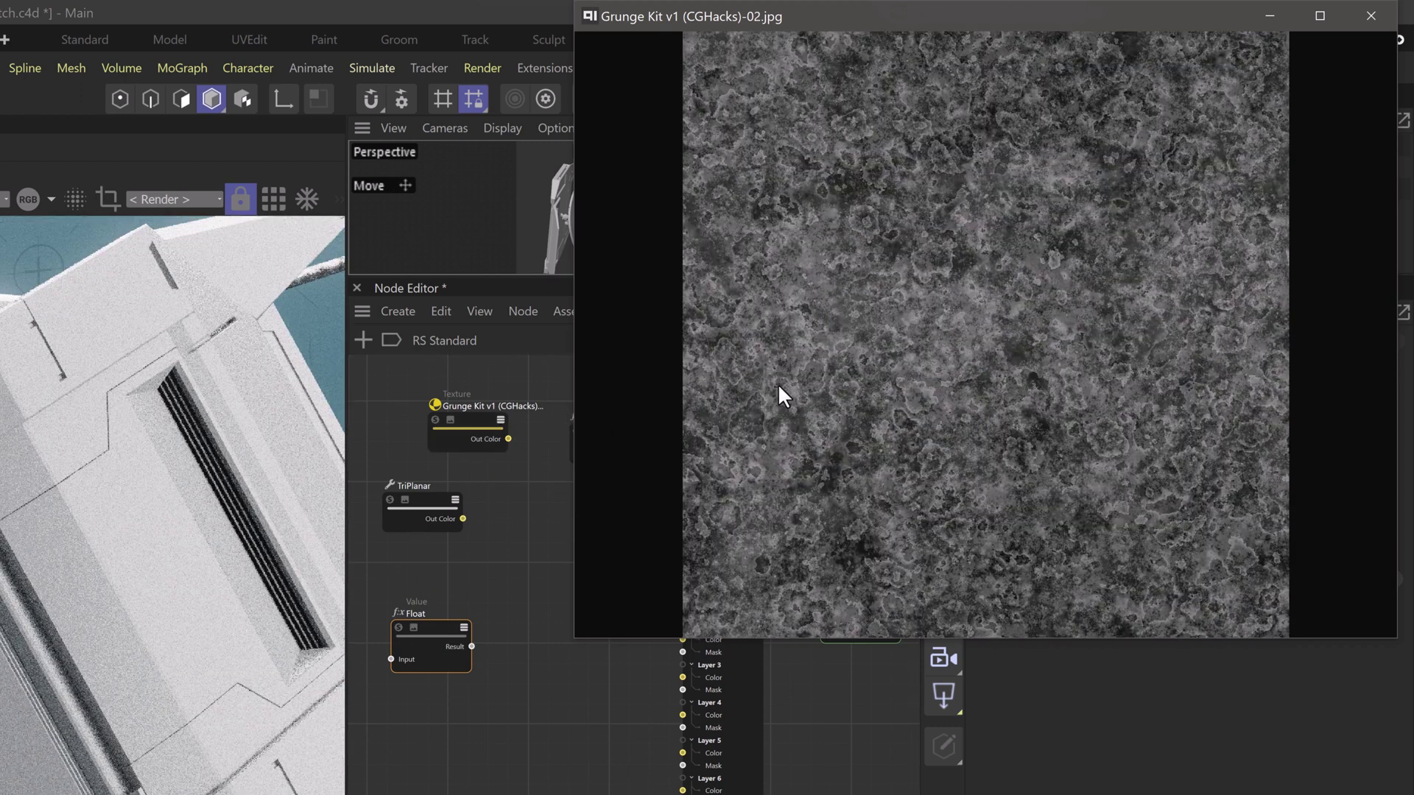
key("Right")
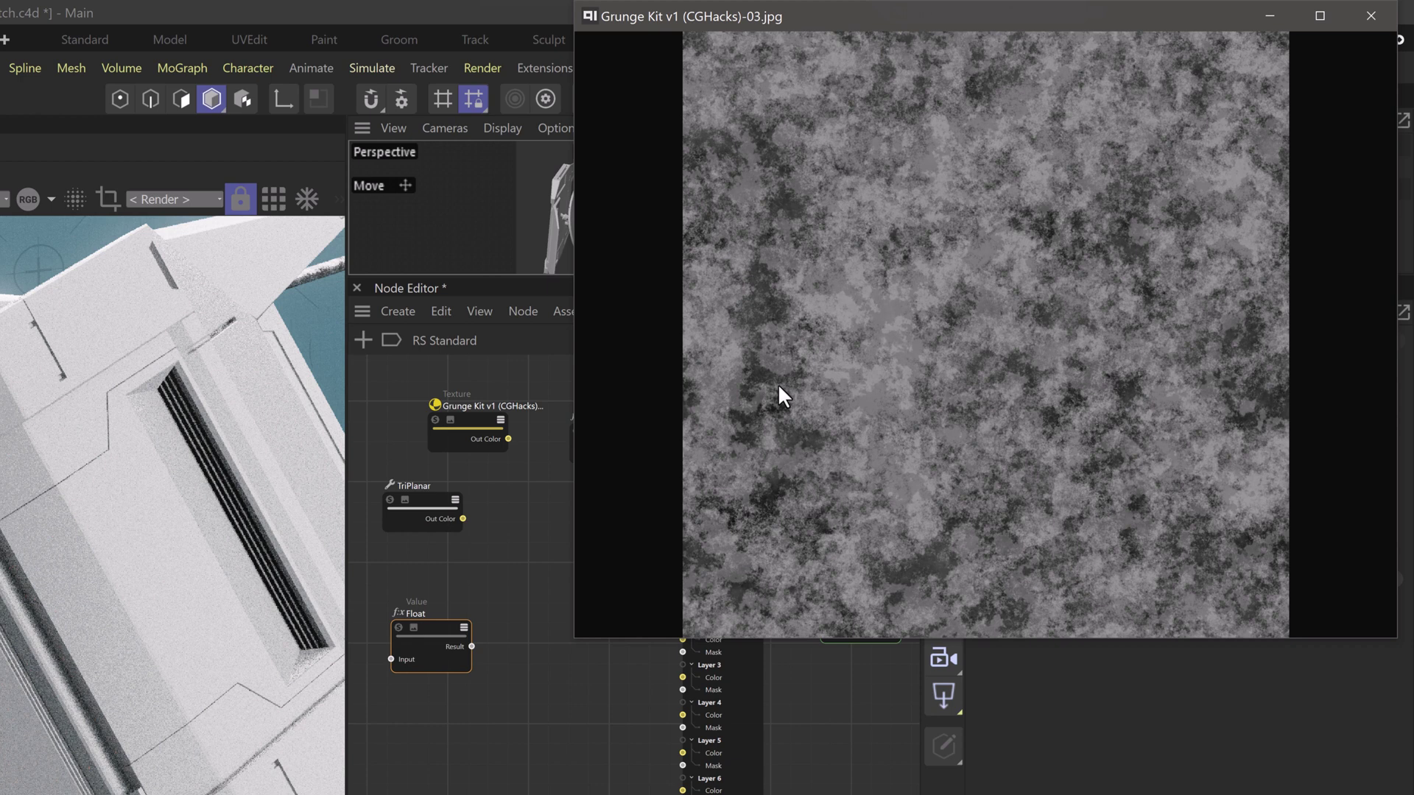
key("Right")
key("Right")
key("Right")
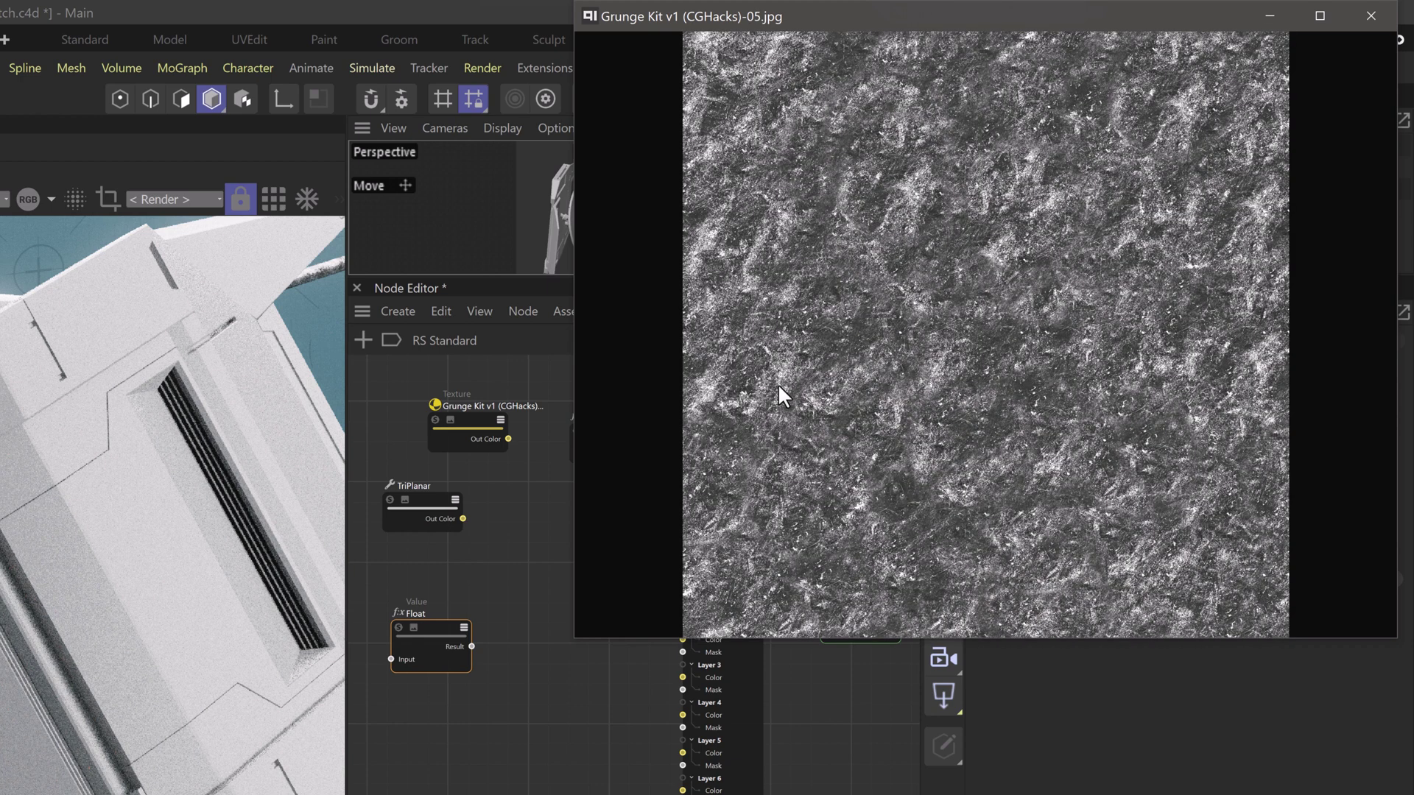
key("Right")
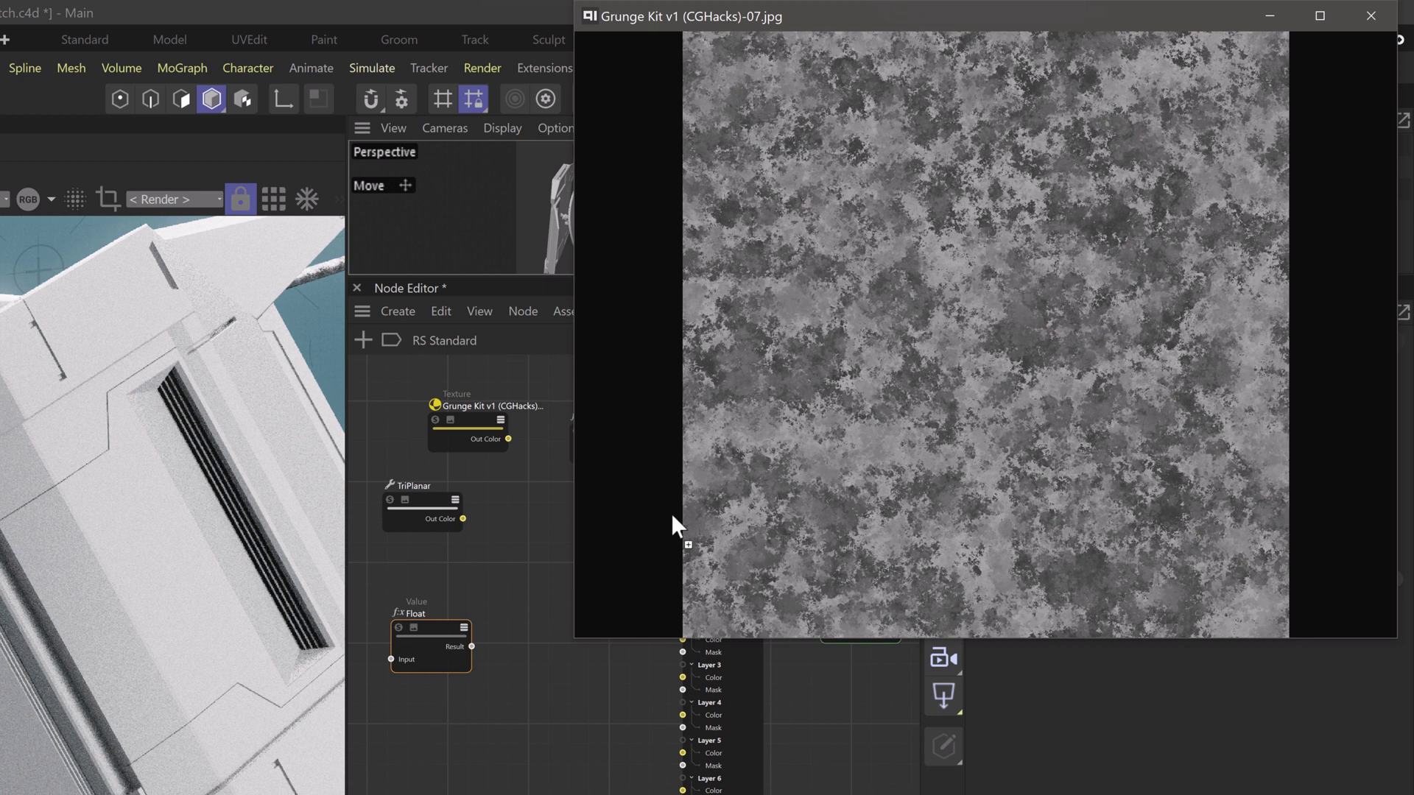
left_click_drag(474, 570, 475, 571)
left_click(548, 531)
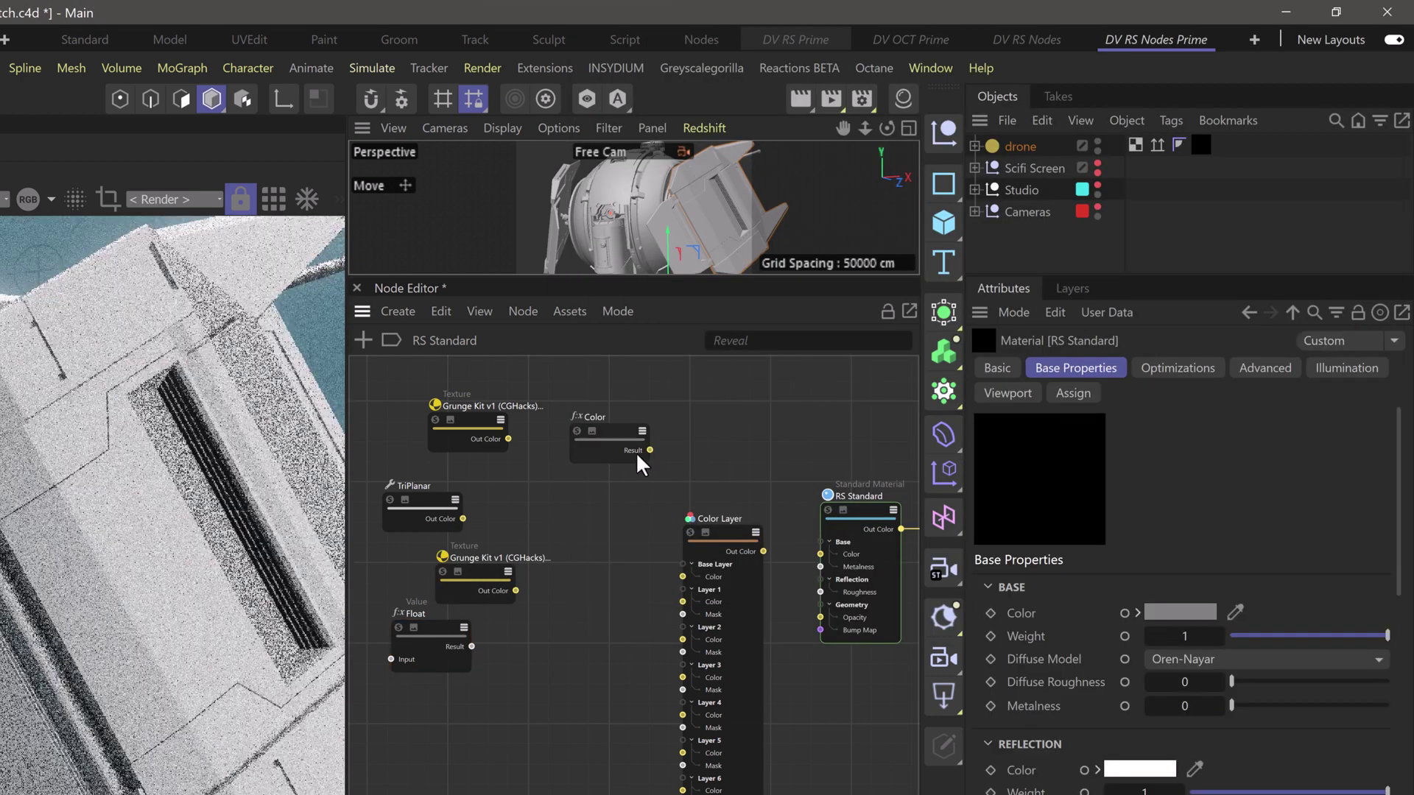
Set the Color node's saturation to 28% and its value to 35%
left_click(621, 429)
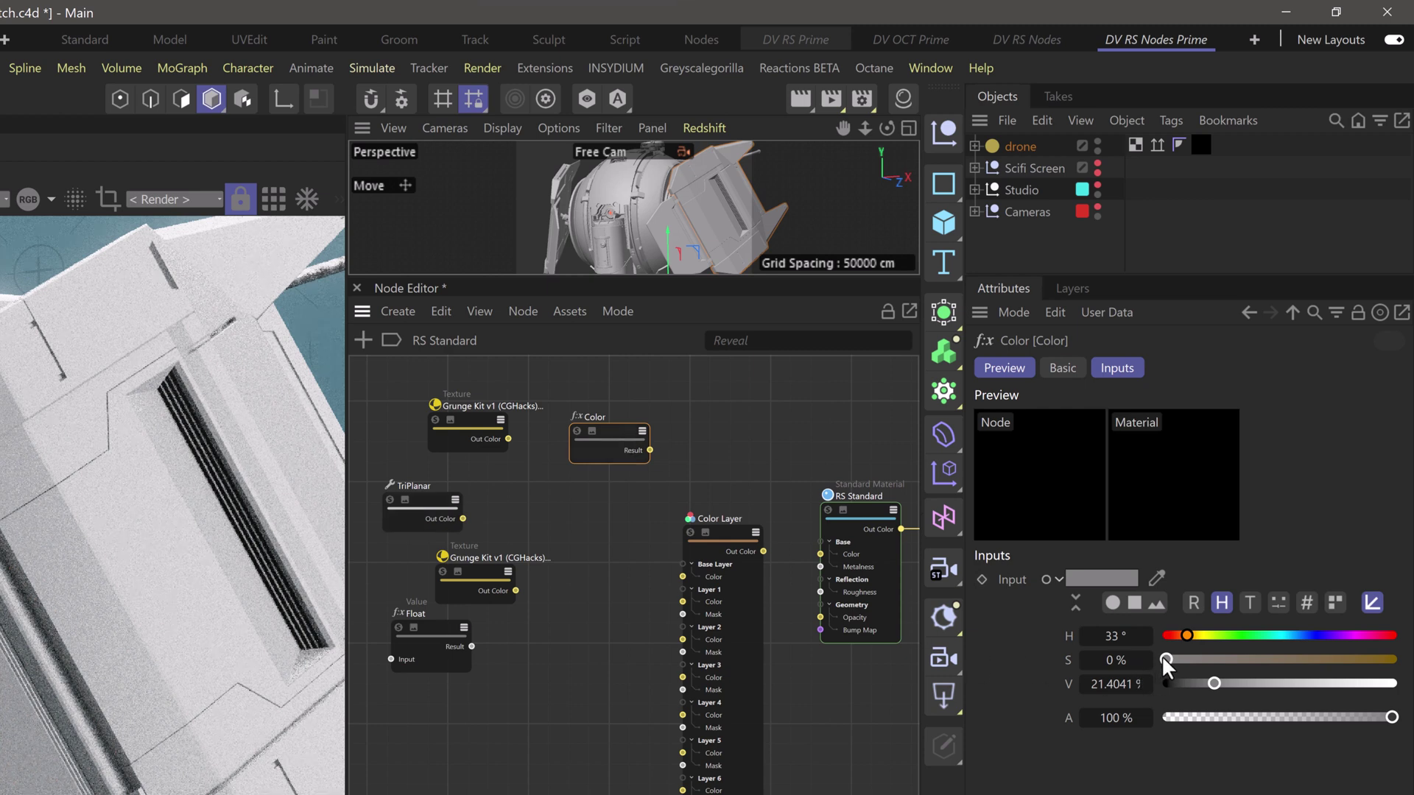
left_click(1185, 657)
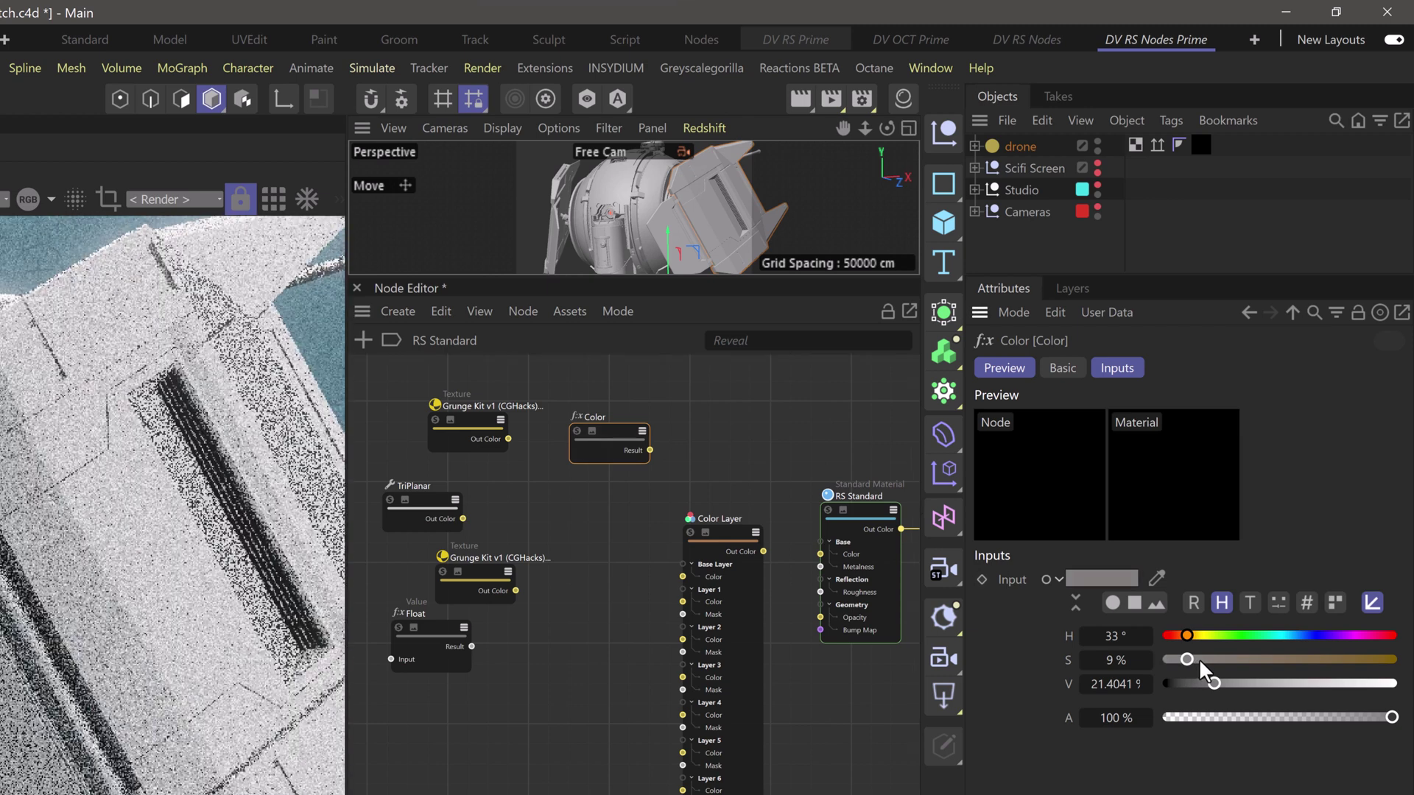
left_click_drag(1203, 658, 1247, 682)
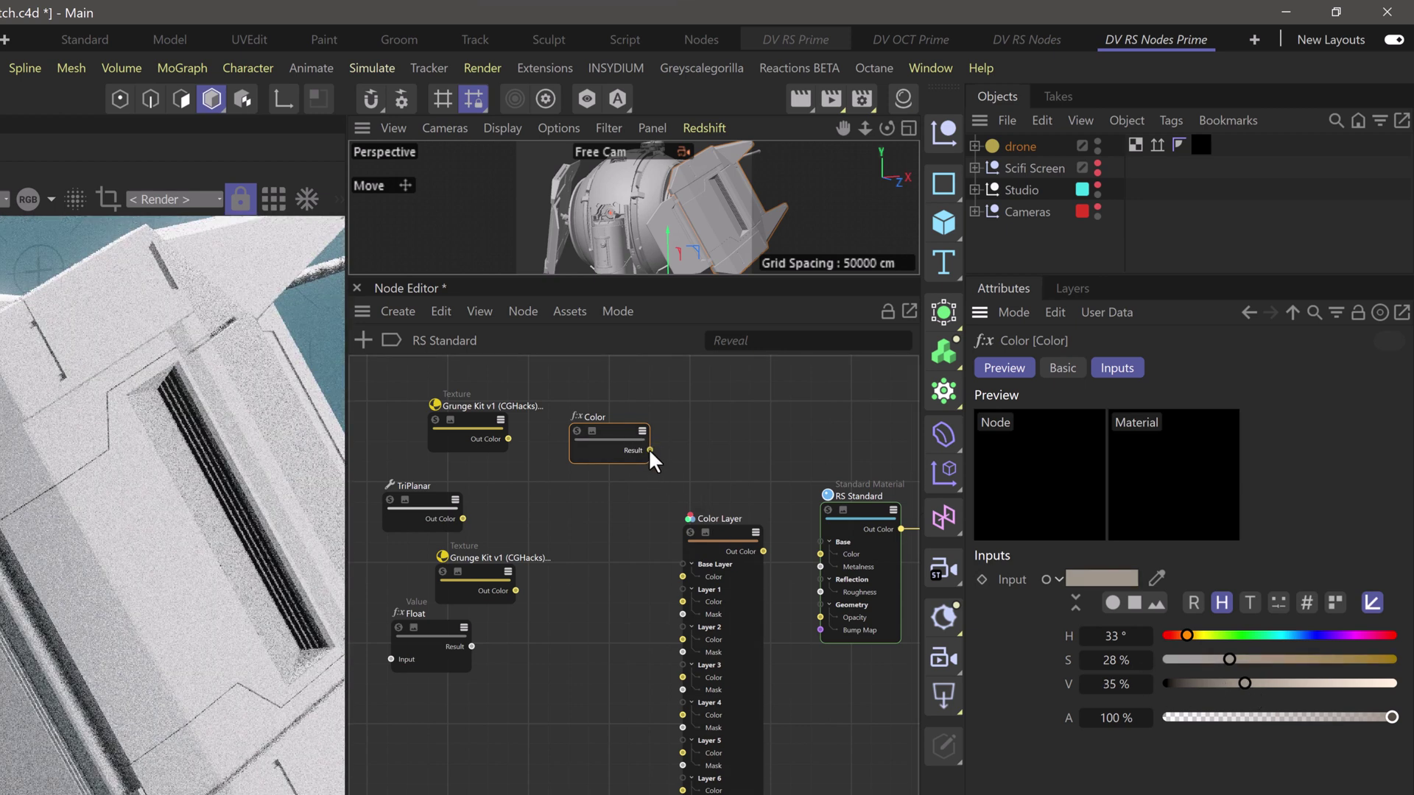
Connect the Color node to the Color Layer's Base Layer Color, and the Color Layer's output to RS Standard's Base Color
left_click_drag(655, 537, 682, 576)
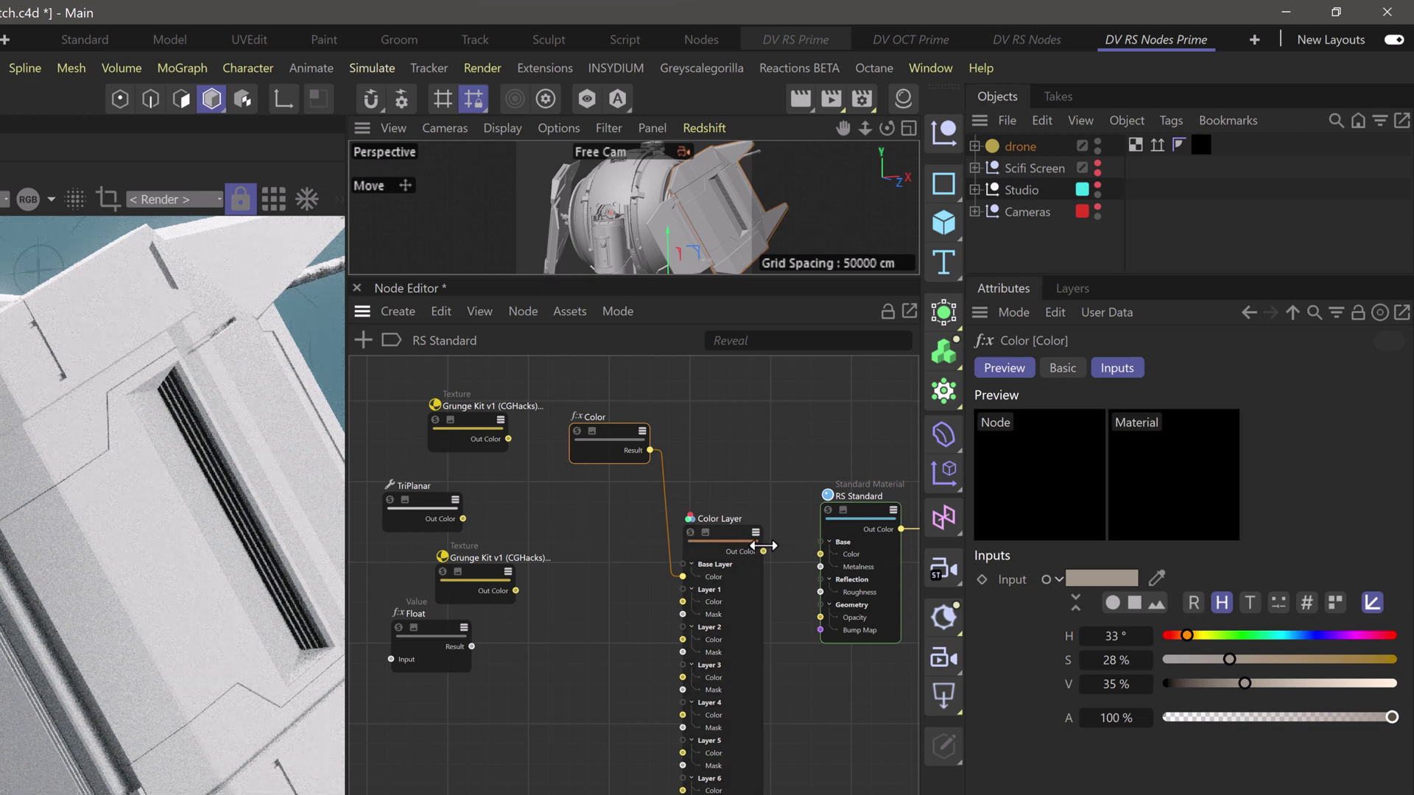
left_click_drag(824, 554, 822, 553)
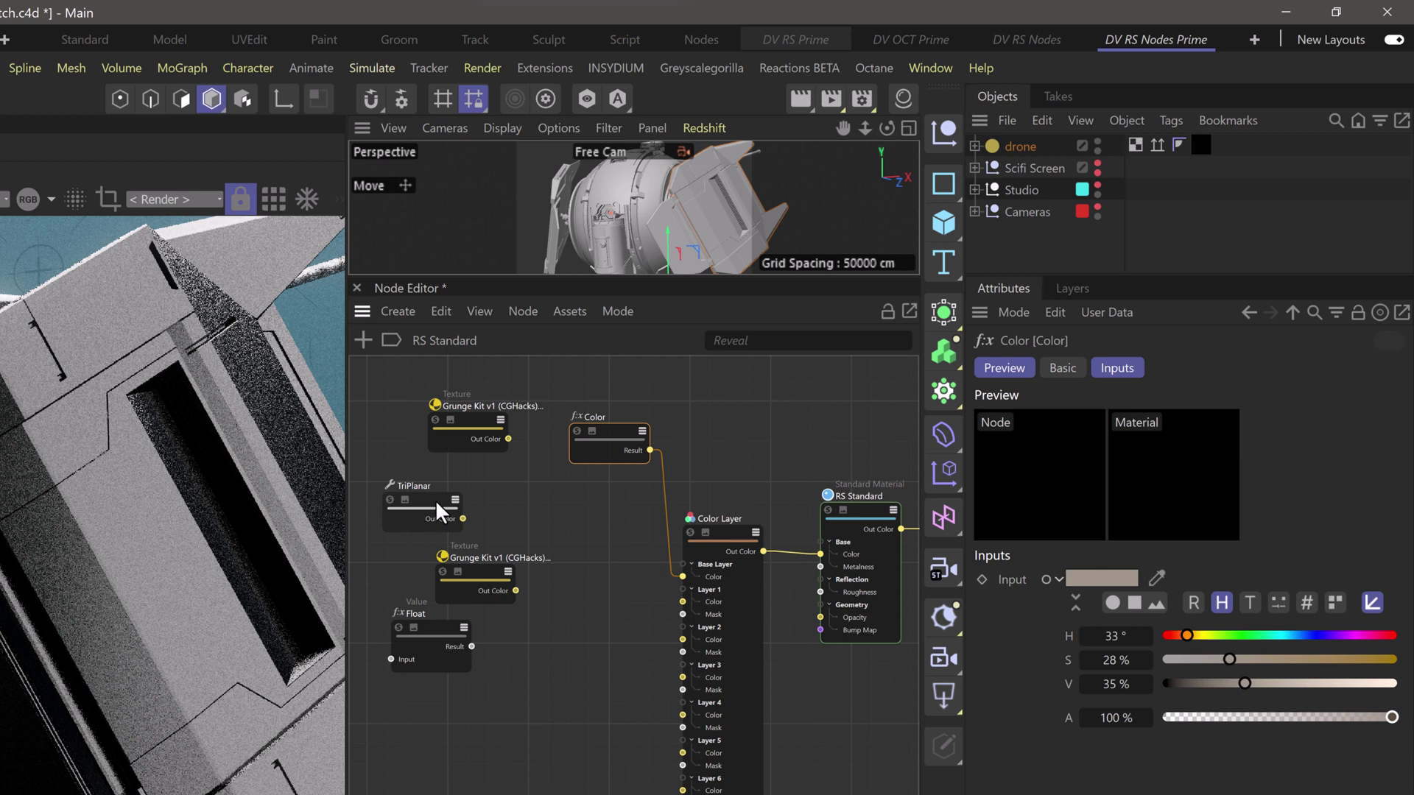
Connect the Grunge Kit v1 (CGHacks)-01 texture to TriPlanar's Image X, and TriPlanar's output to the Color Layer's Layer 1 Color
left_click_drag(435, 501, 522, 475)
left_click_drag(477, 419, 482, 495)
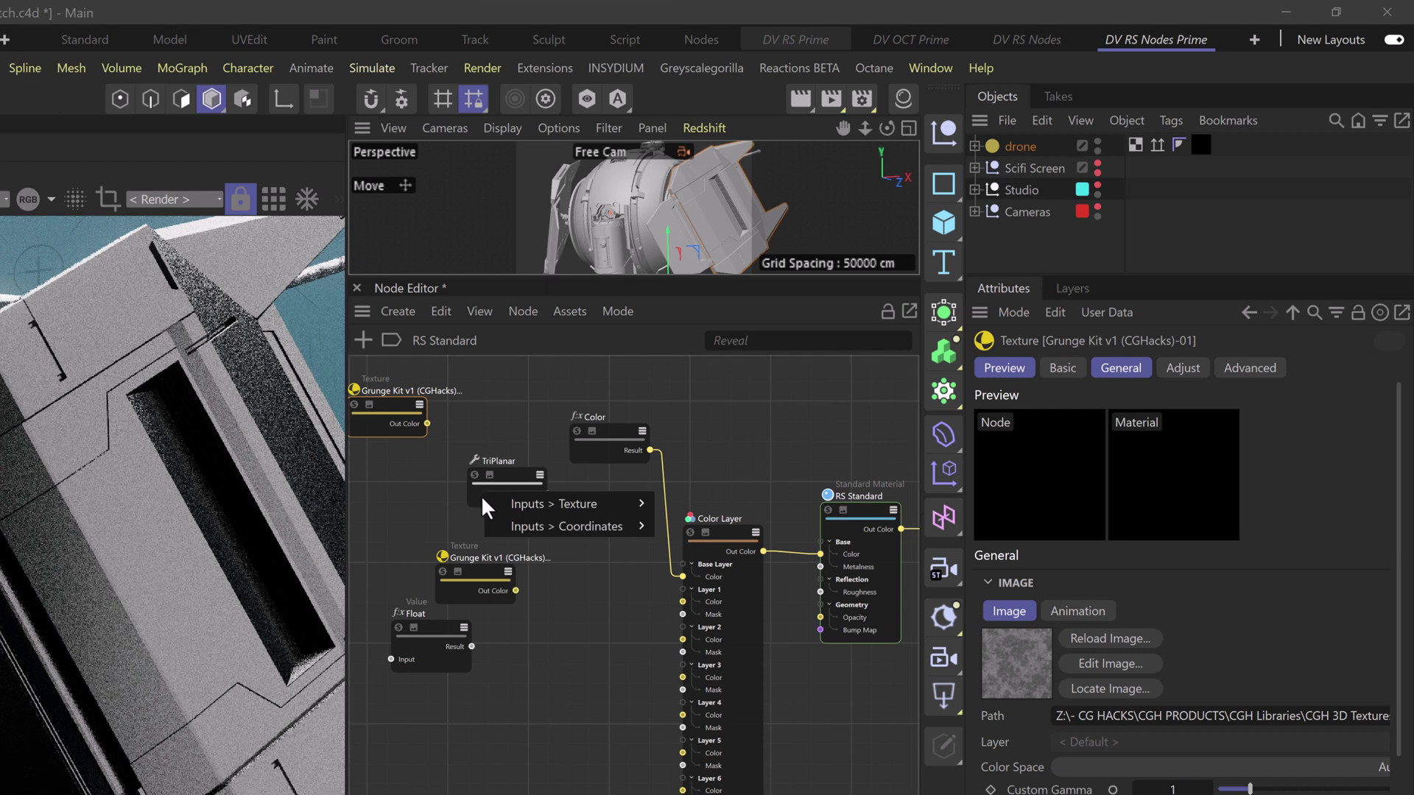
mouse_move(537, 503)
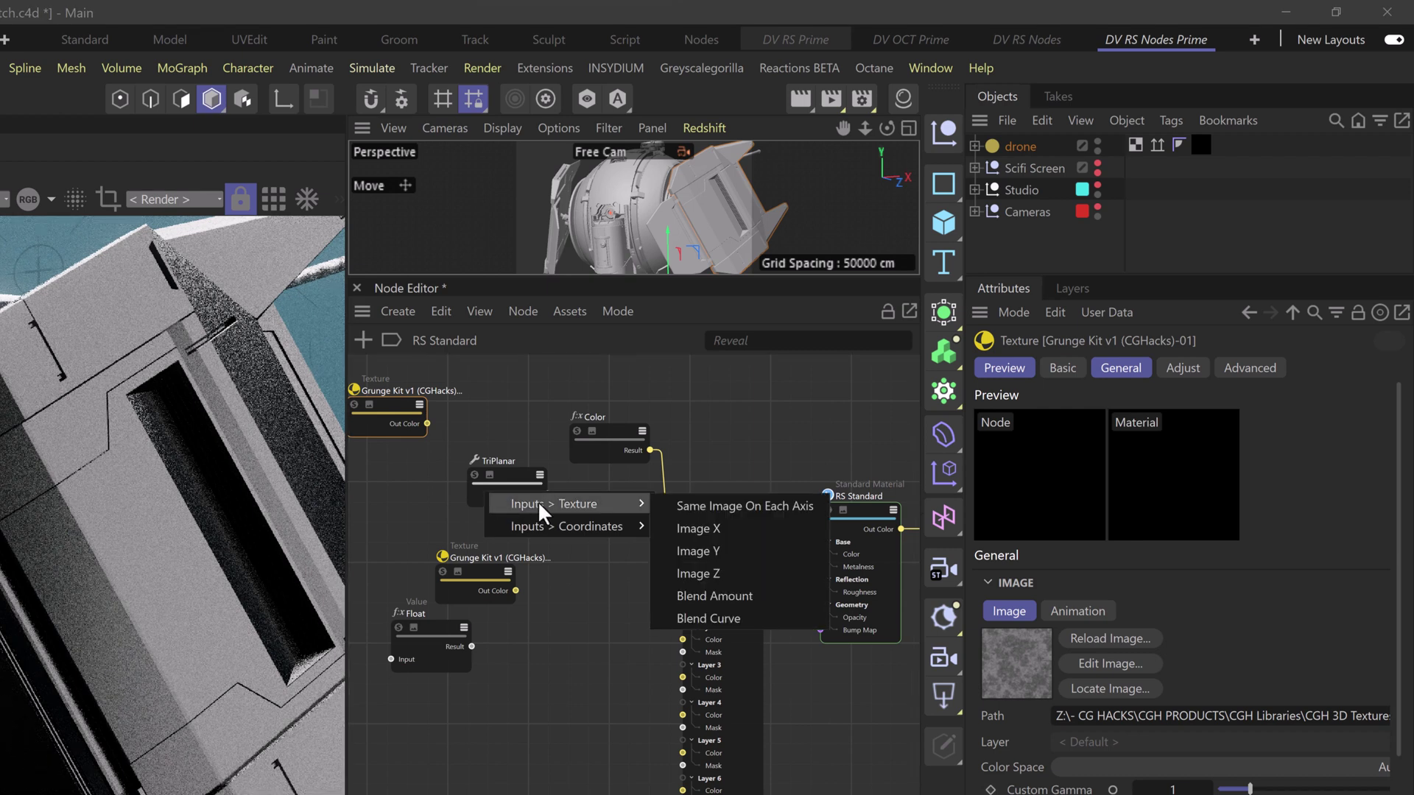
left_click(682, 527)
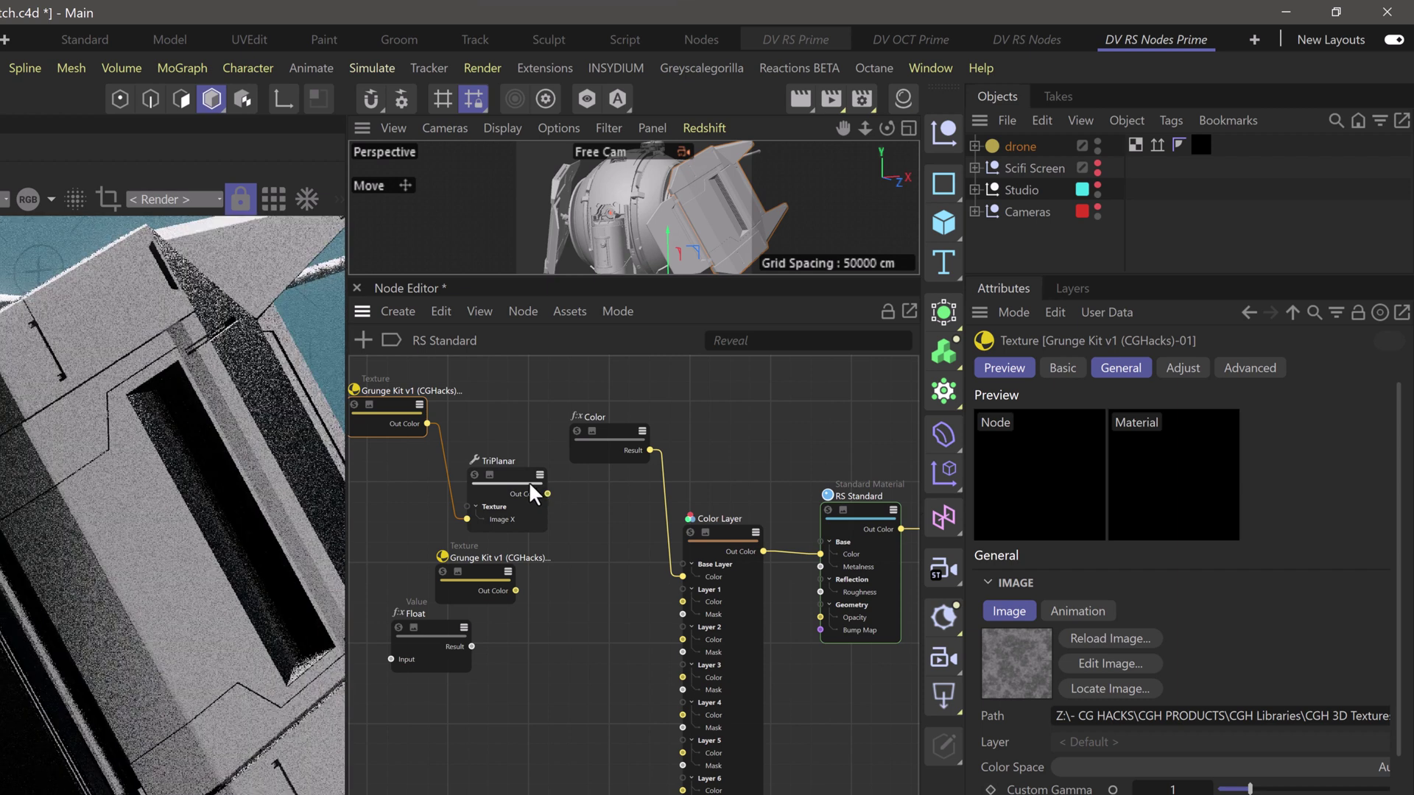
left_click_drag(524, 475, 678, 599)
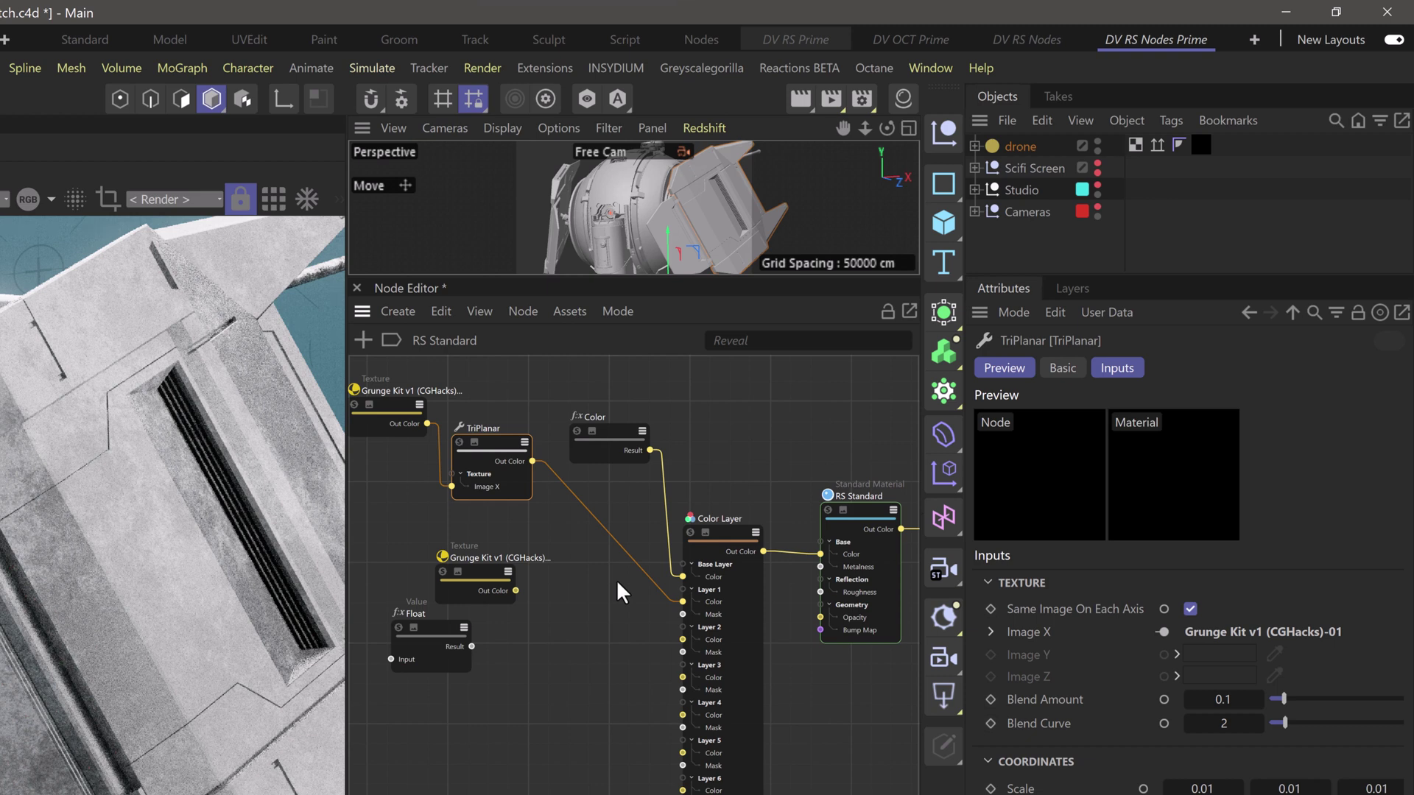
Set the Color Layer's Layer 1 Blend Mode to Softlight
left_click(723, 528)
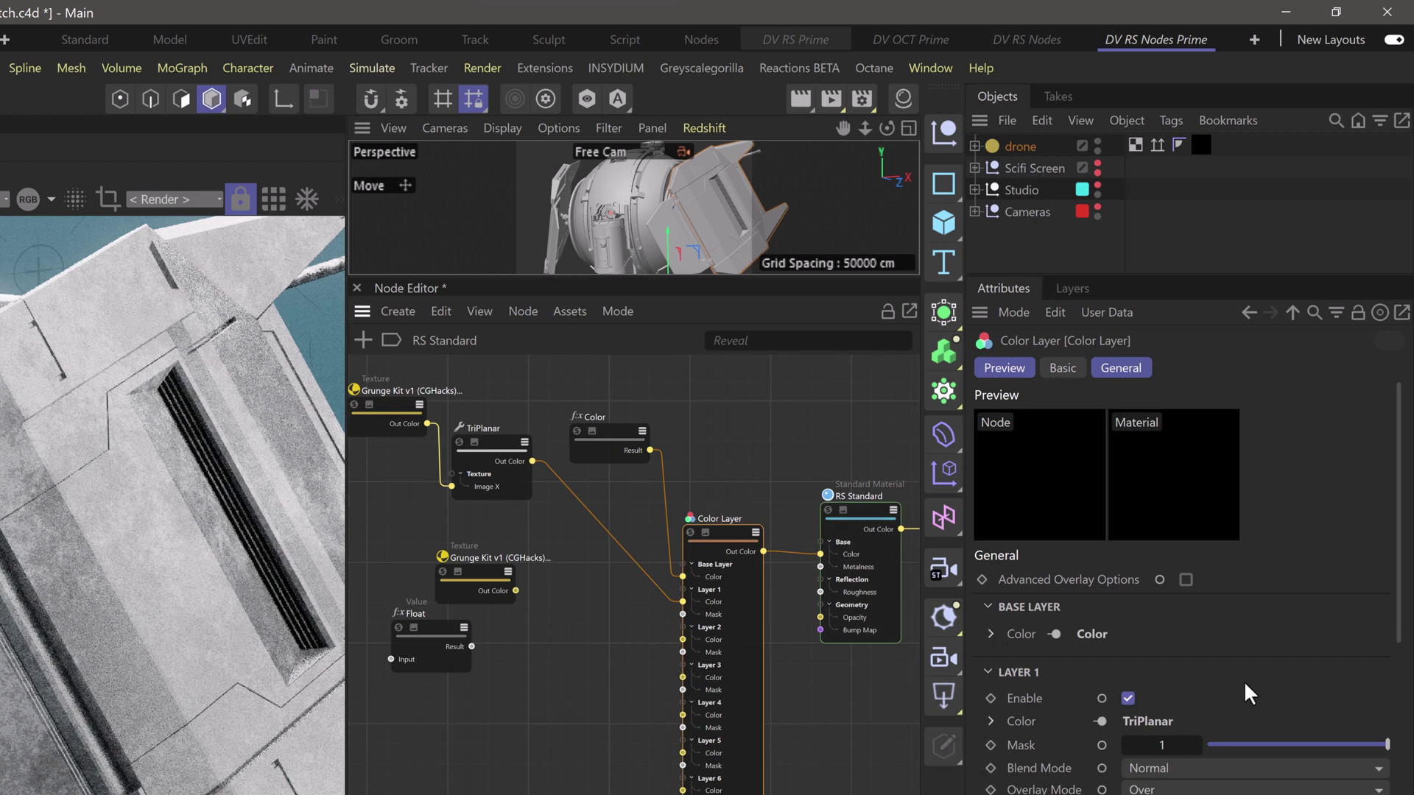
scroll(1388, 574, "down", 3)
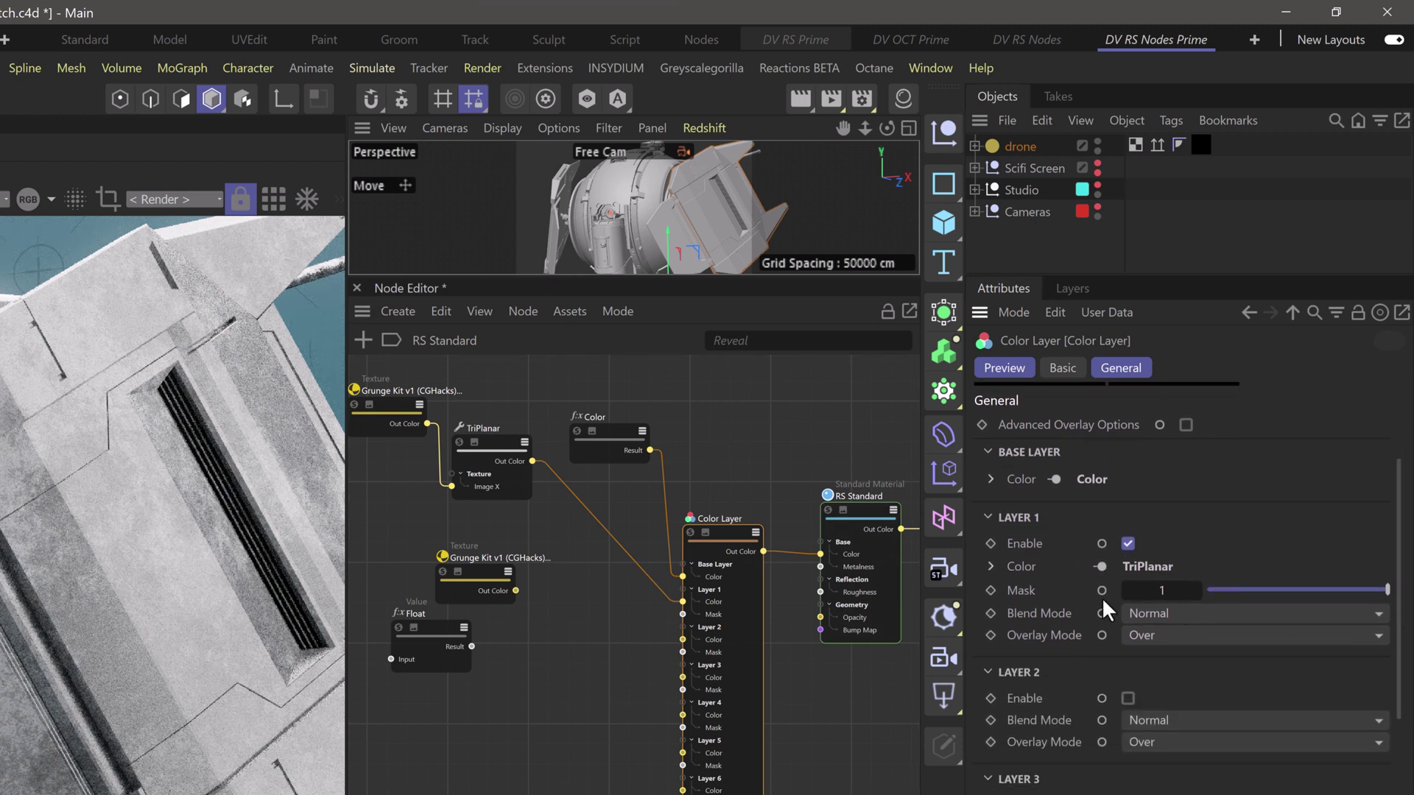
left_click(1139, 612)
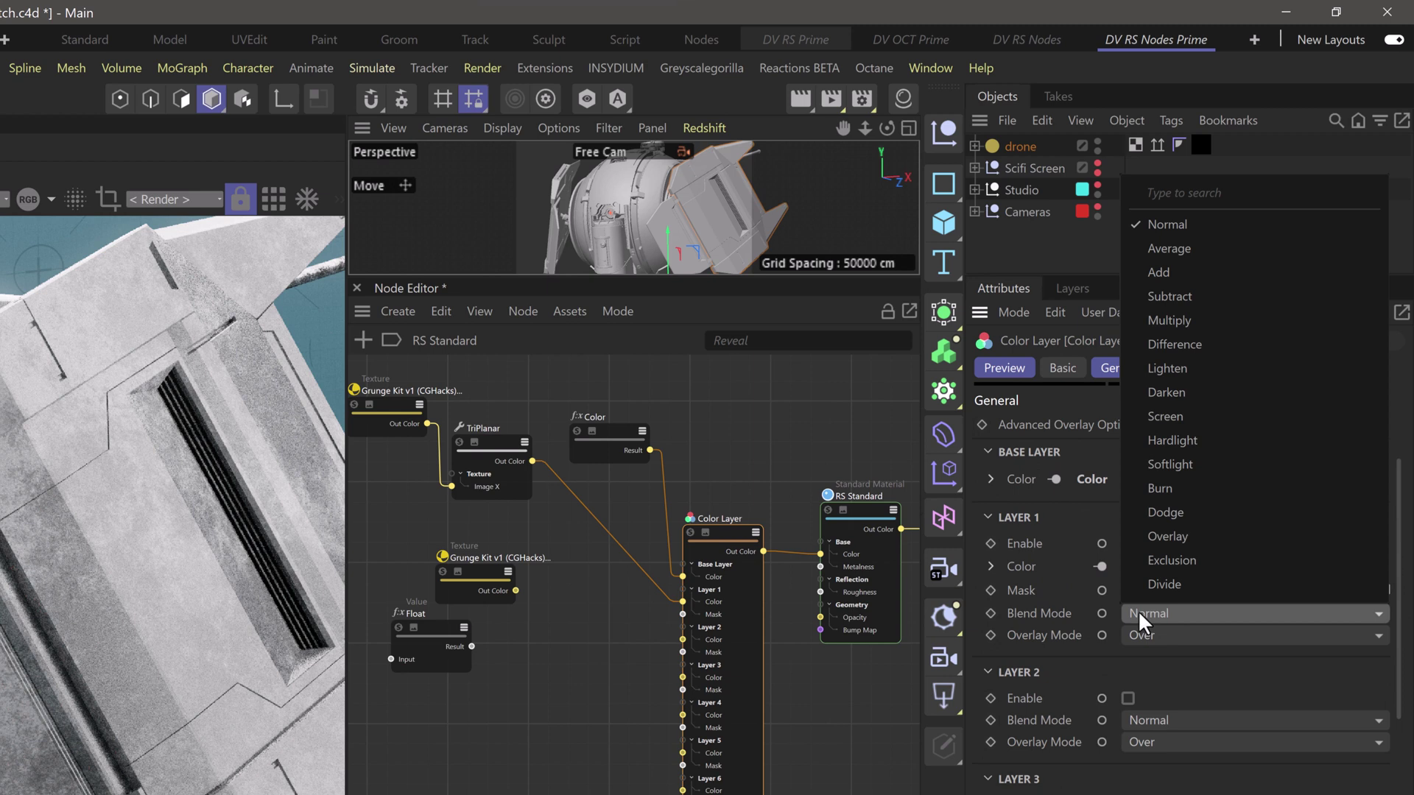
key("Escape")
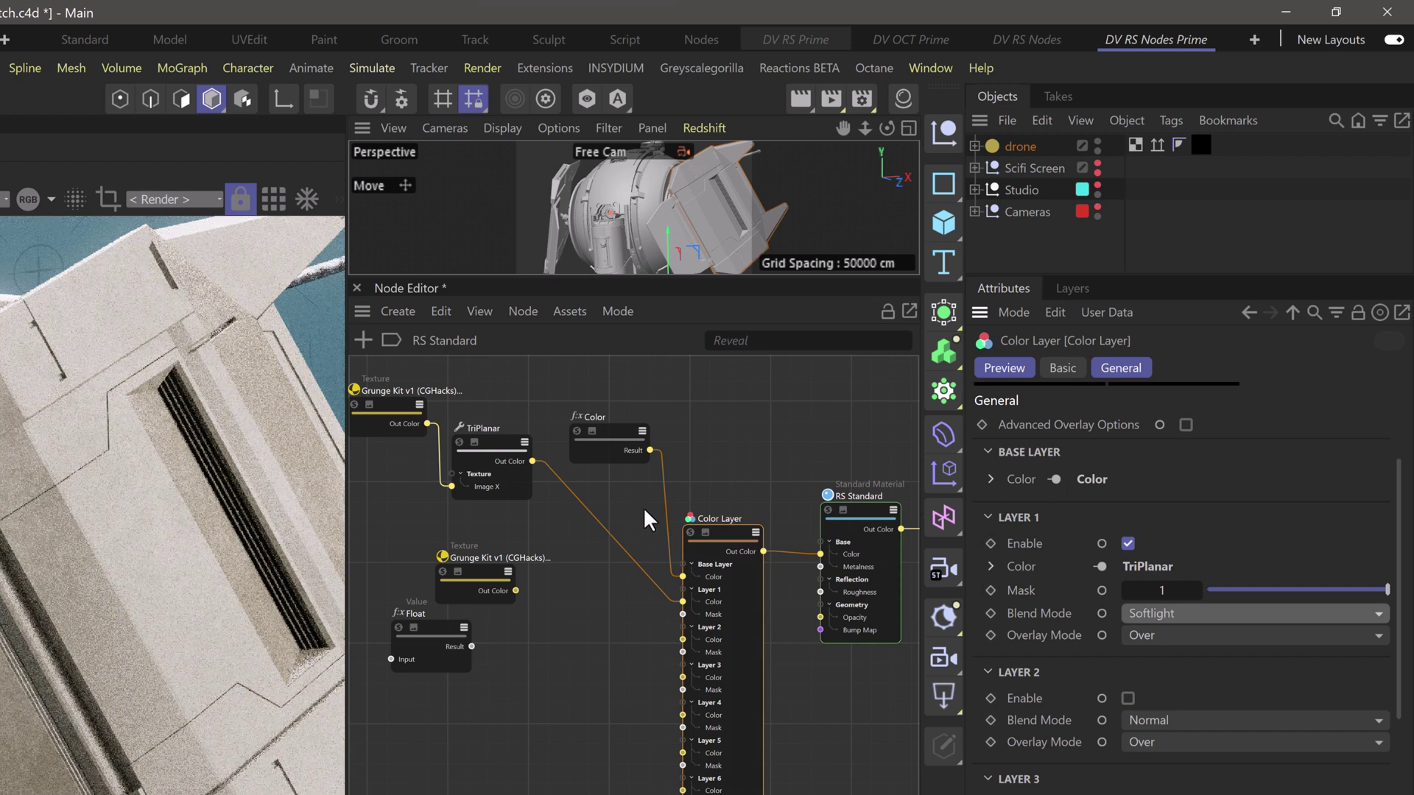
Move the Grunge Kit v1 (CGHacks)-07 texture and Float nodes away from the Color Layer to free space for a second TriPlanar
scroll(551, 491, "down", 3)
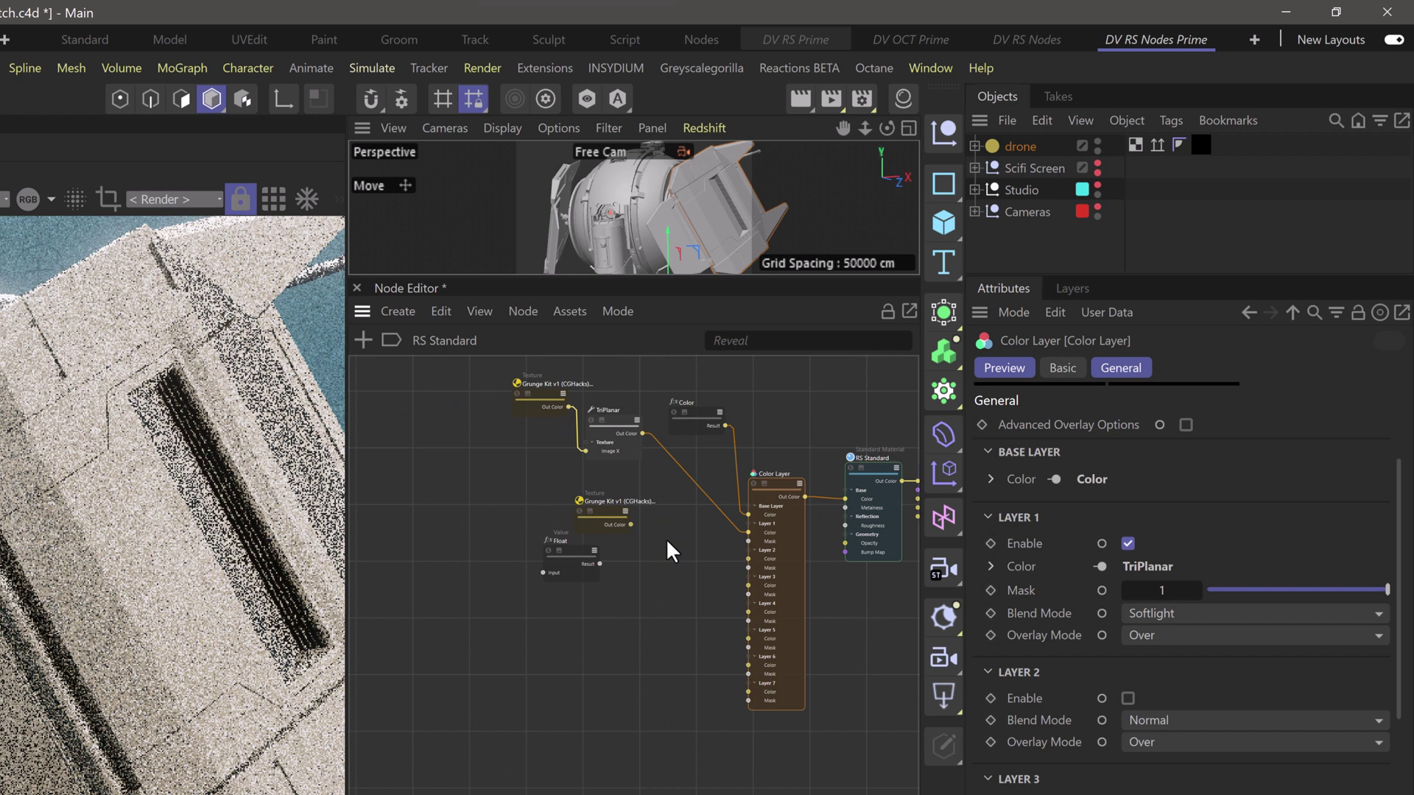
left_click_drag(600, 505, 514, 503)
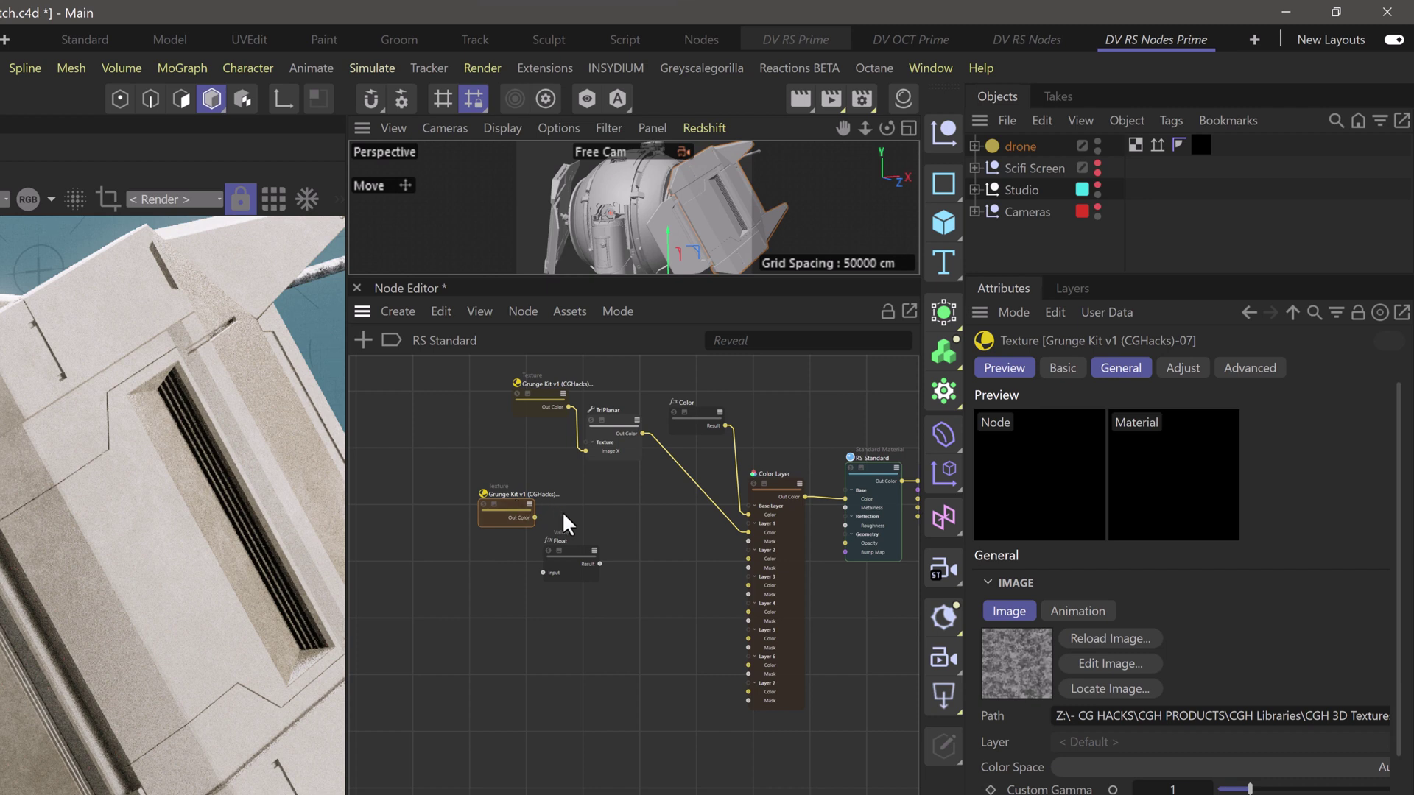
mouse_move(575, 545)
left_mouse_down()
mouse_move(520, 572)
mouse_move(406, 533)
mouse_move(475, 558)
mouse_move(501, 529)
mouse_move(479, 558)
mouse_move(418, 538)
left_mouse_up()
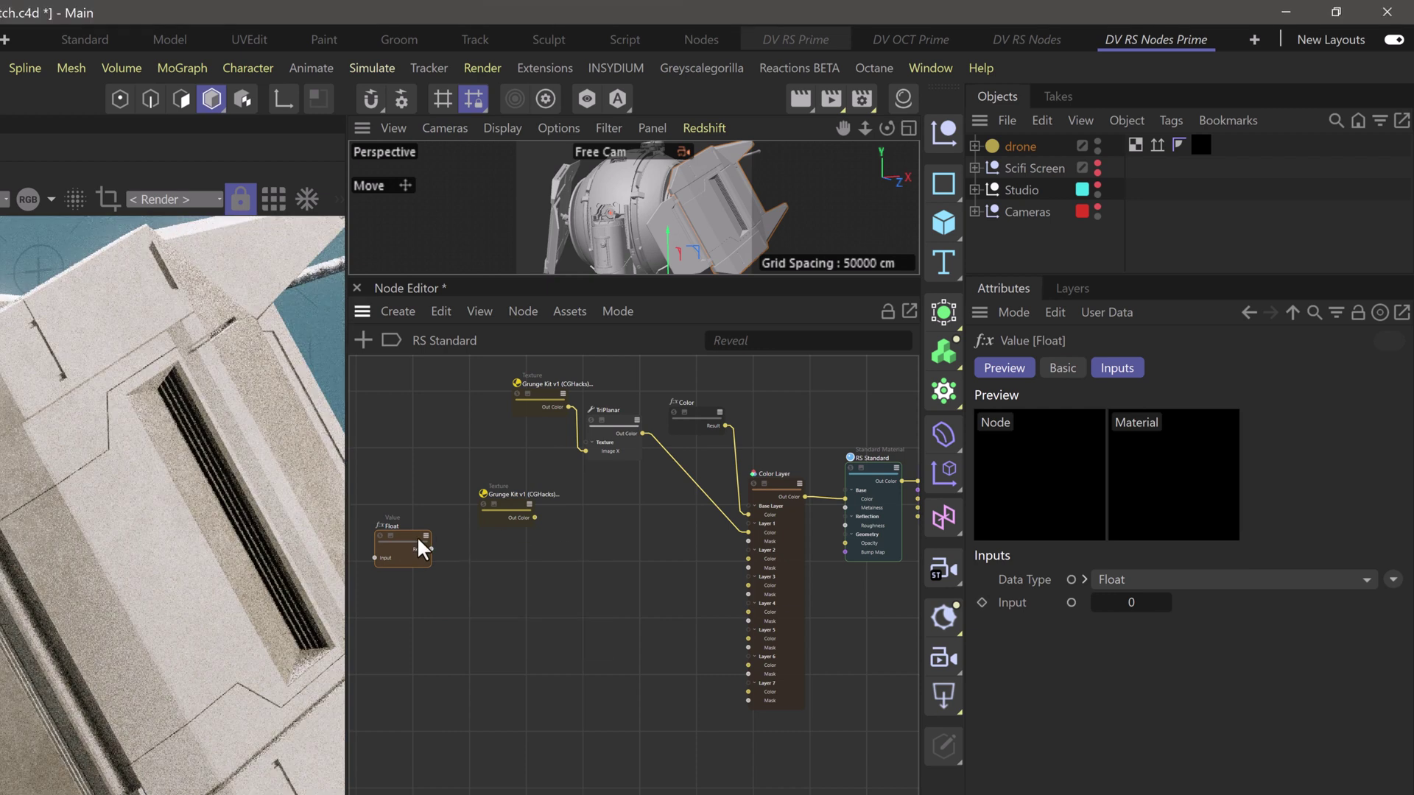
Duplicate the TriPlanar node below the original and connect the Grunge Kit v1 (CGHacks)-07 texture to the copy's Image X
left_click(616, 417)
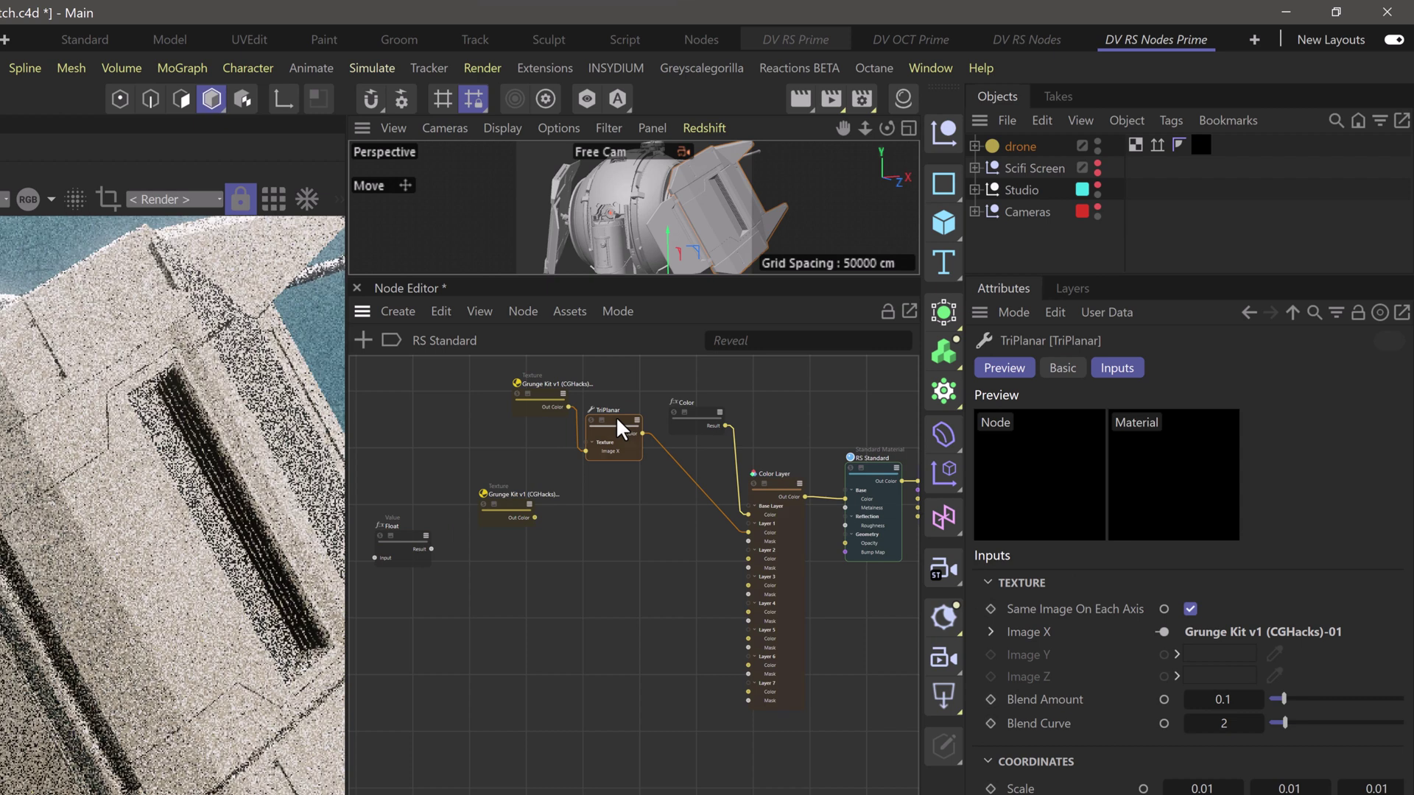
left_click_drag(616, 418, 603, 516, "ctrl")
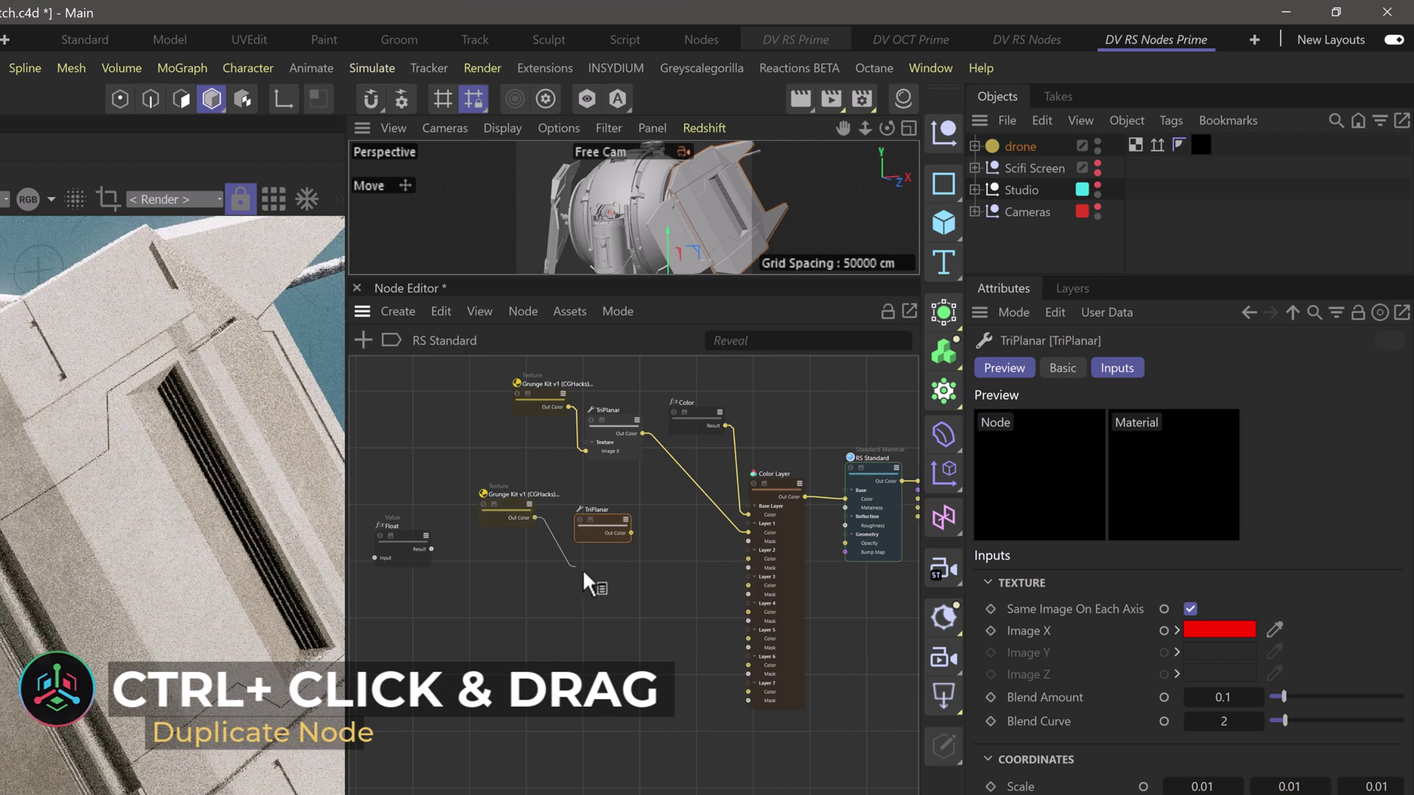
left_click_drag(598, 533, 597, 531)
mouse_move(688, 548)
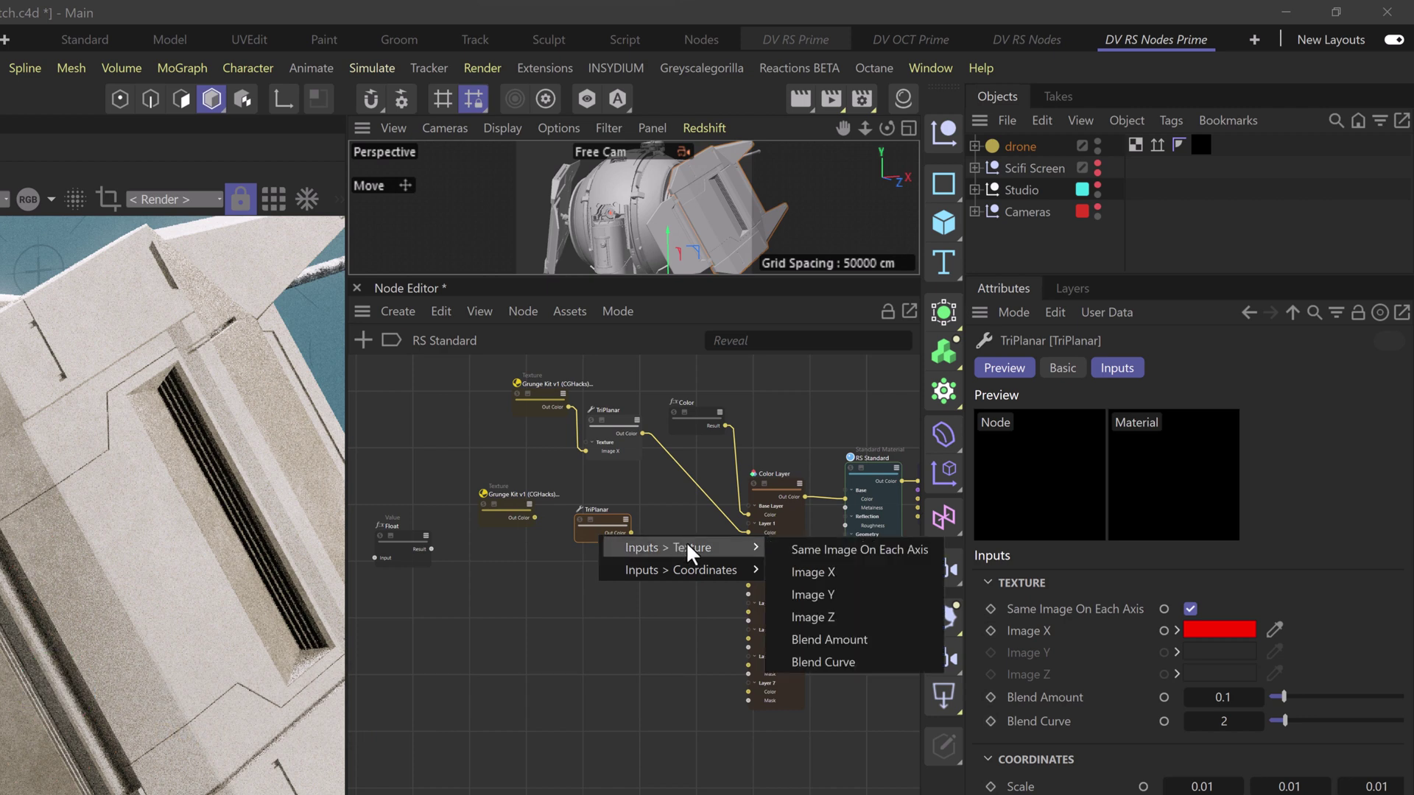
left_click(810, 566)
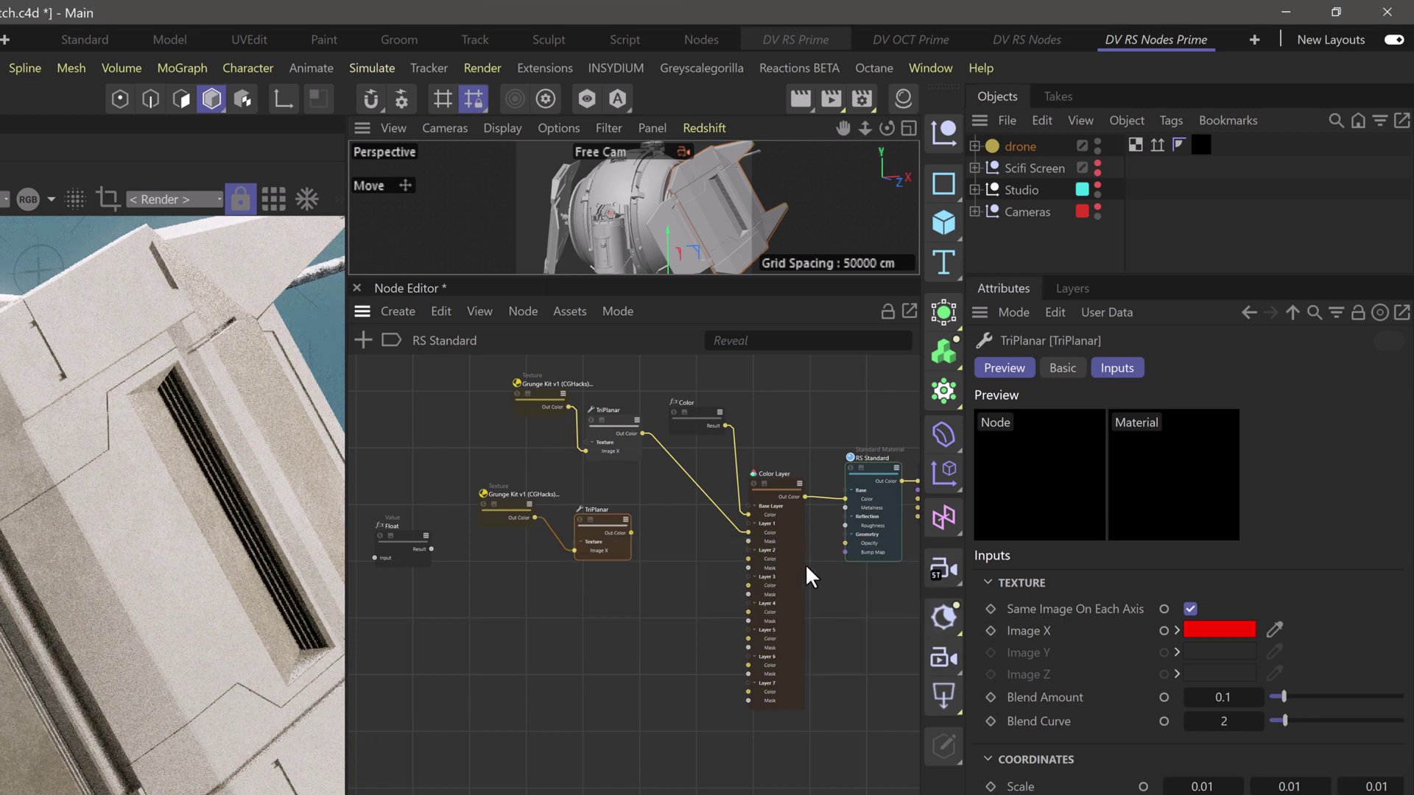
Connect the Float node to the duplicated TriPlanar's Scale, and move the Float, texture and TriPlanar group farther from the Color Layer
left_click_drag(408, 530, 586, 529)
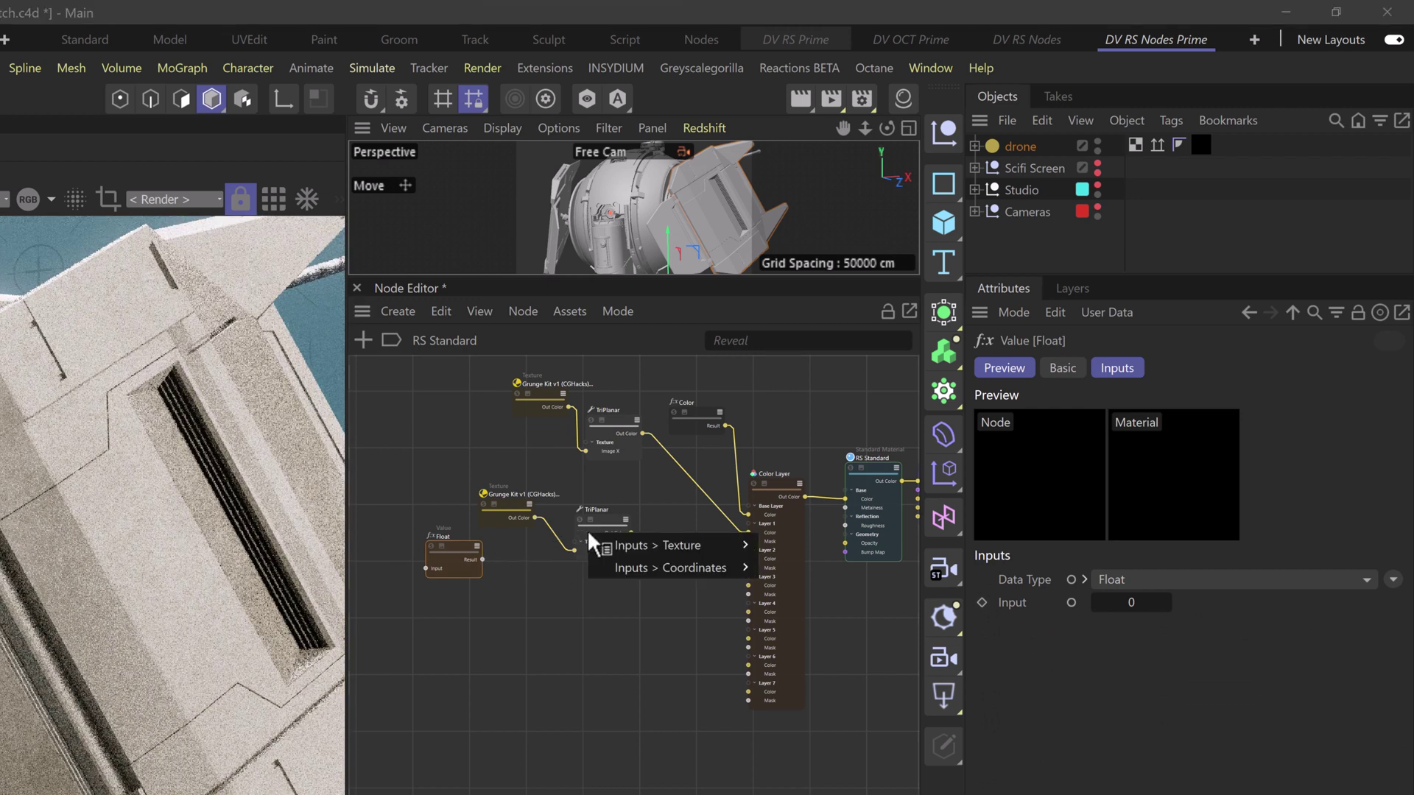
mouse_move(673, 564)
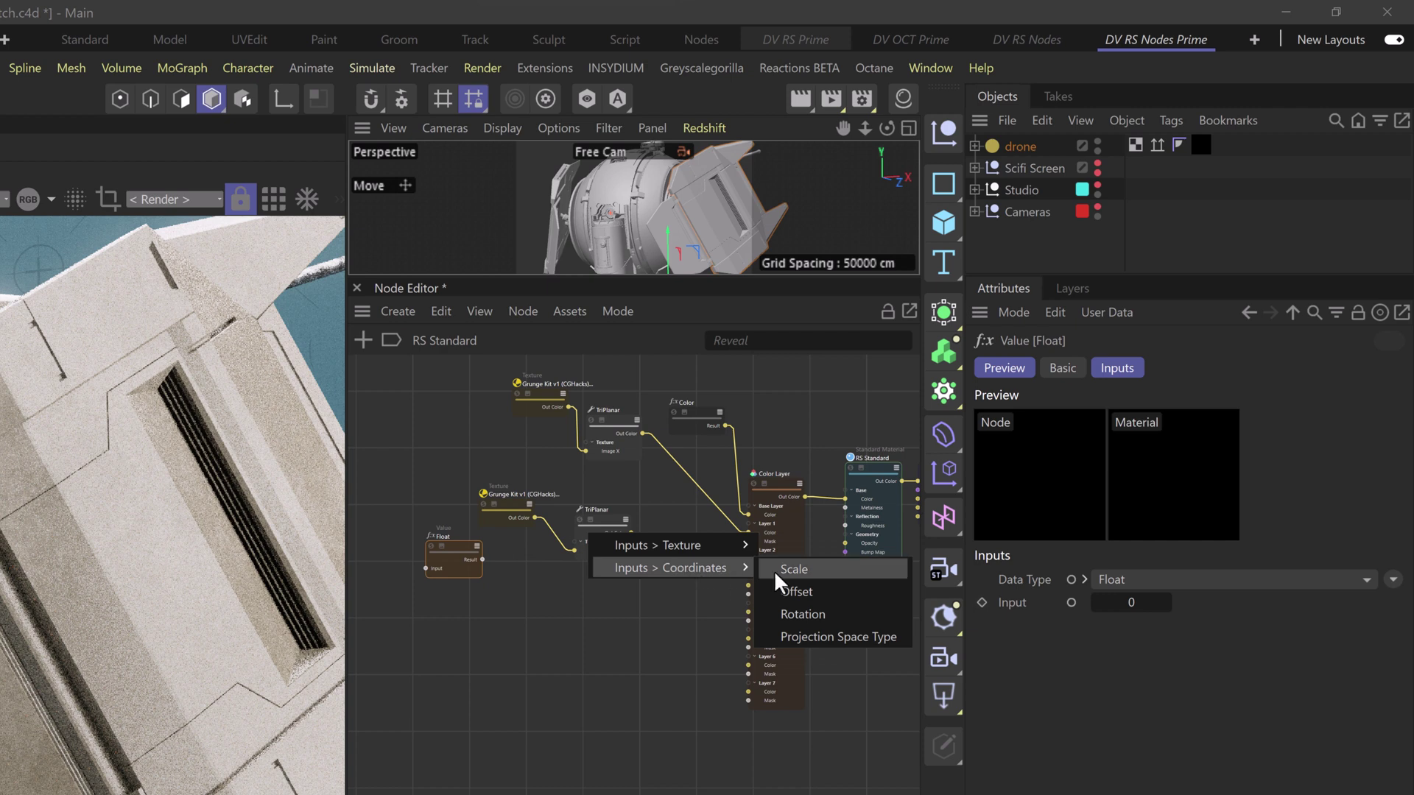
left_click(798, 570)
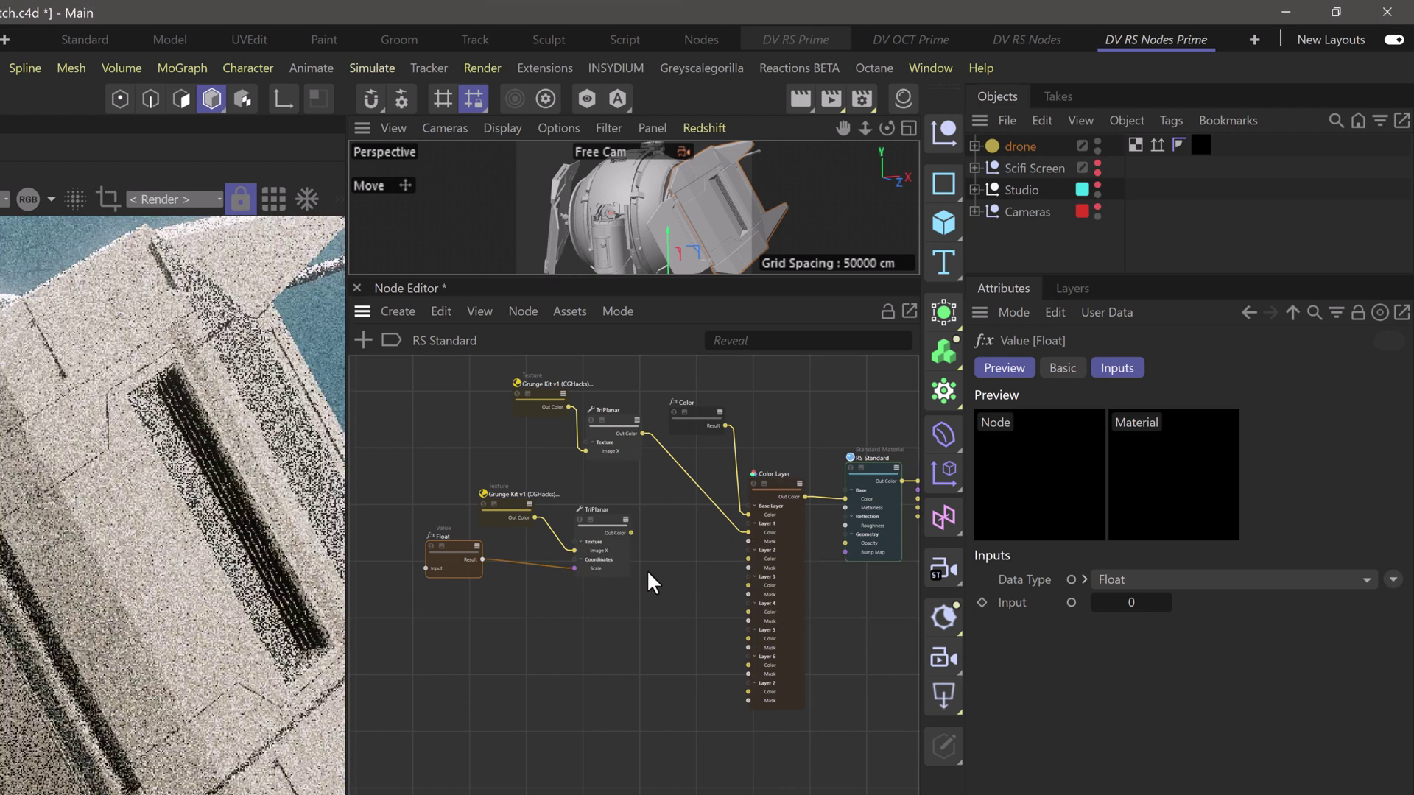
left_click_drag(593, 492, 402, 600)
left_click_drag(605, 514, 472, 525)
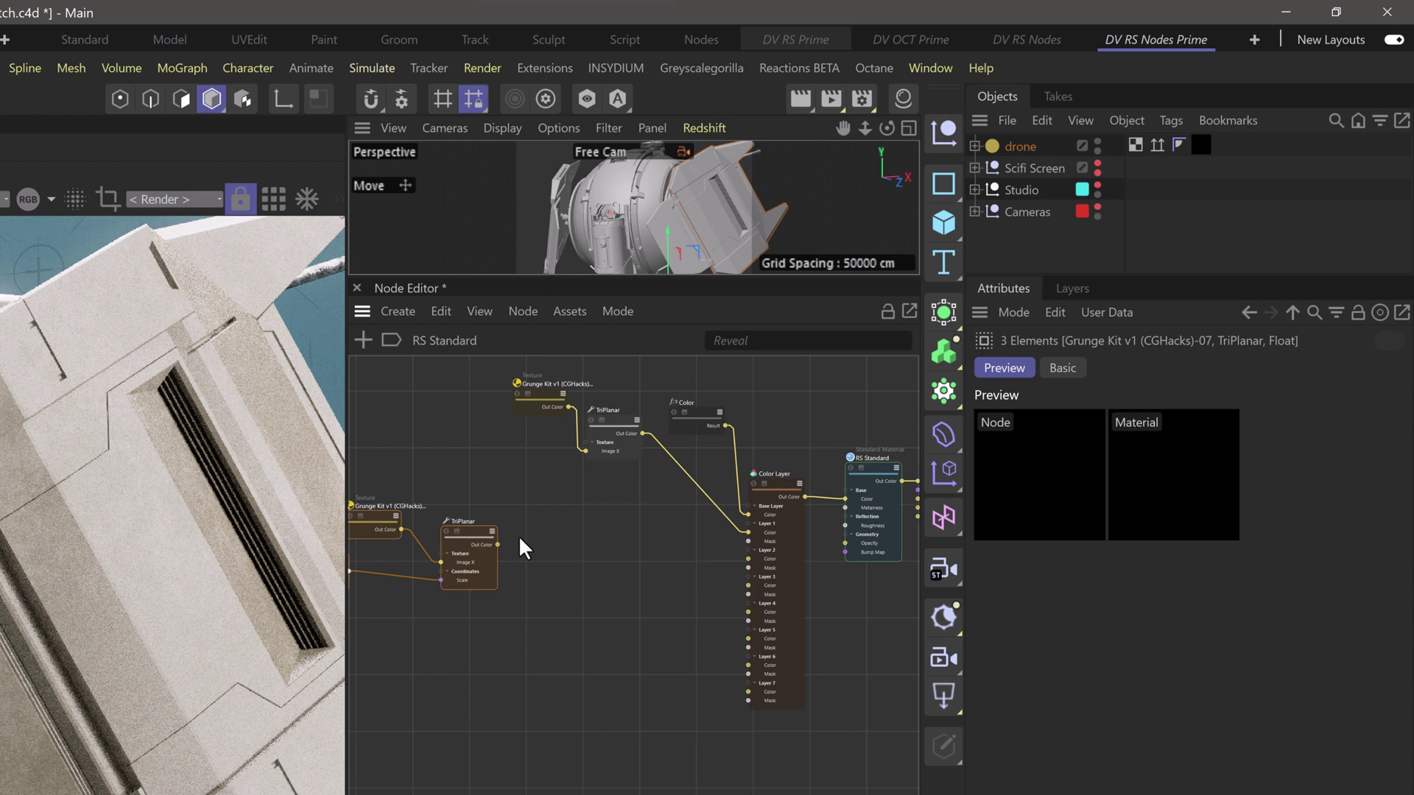
Add a Curvature node between the duplicated TriPlanar and the Color Layer
left_click(568, 530)
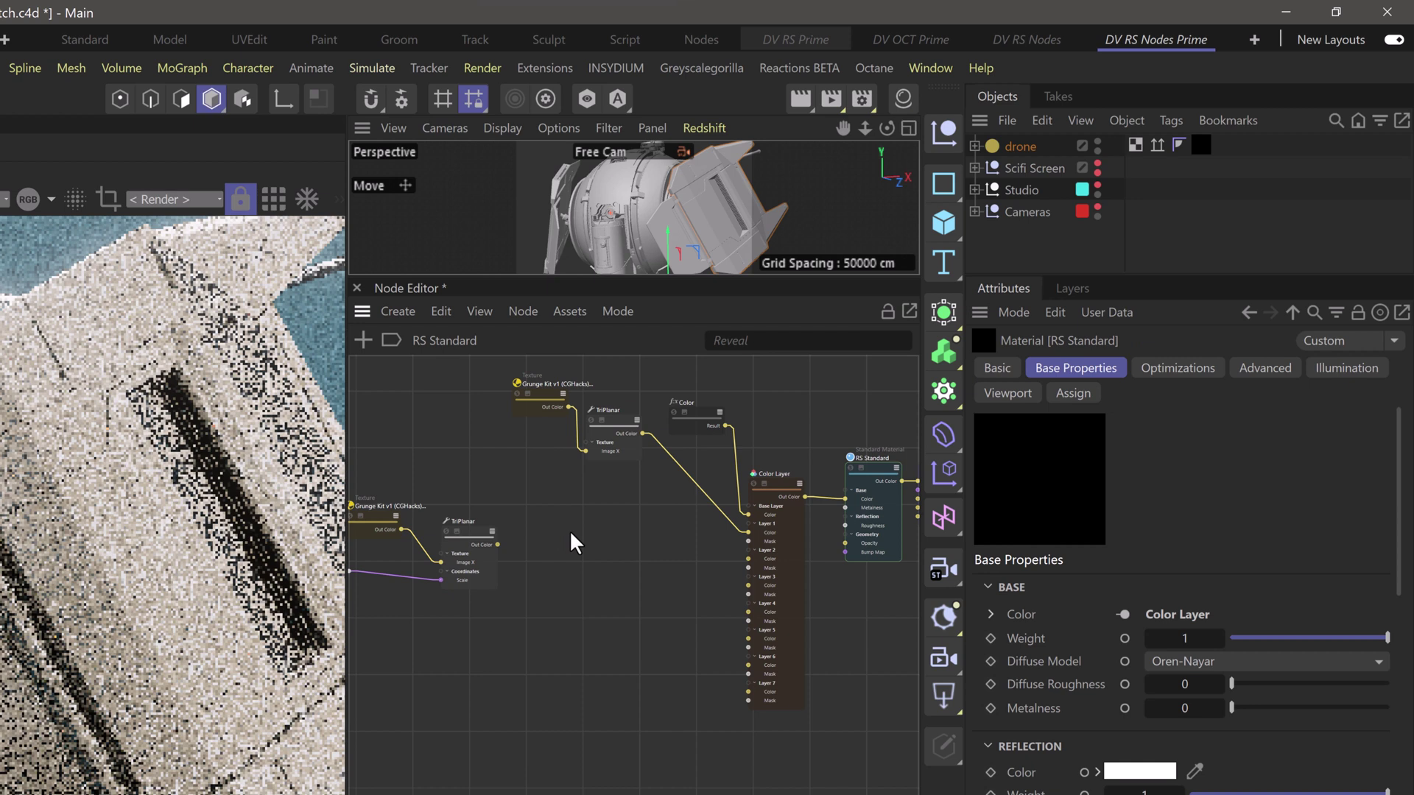
key("Tab")
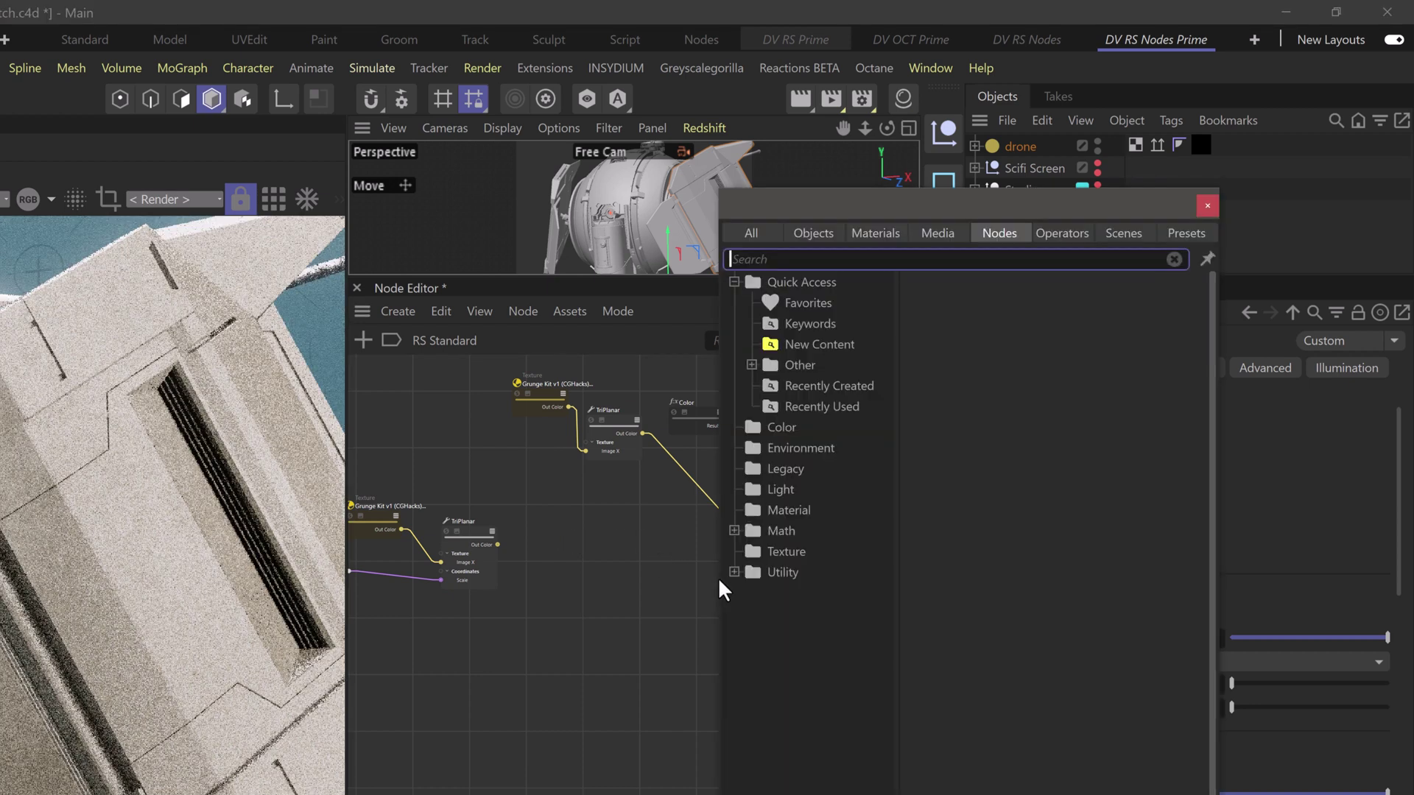
type("curv")
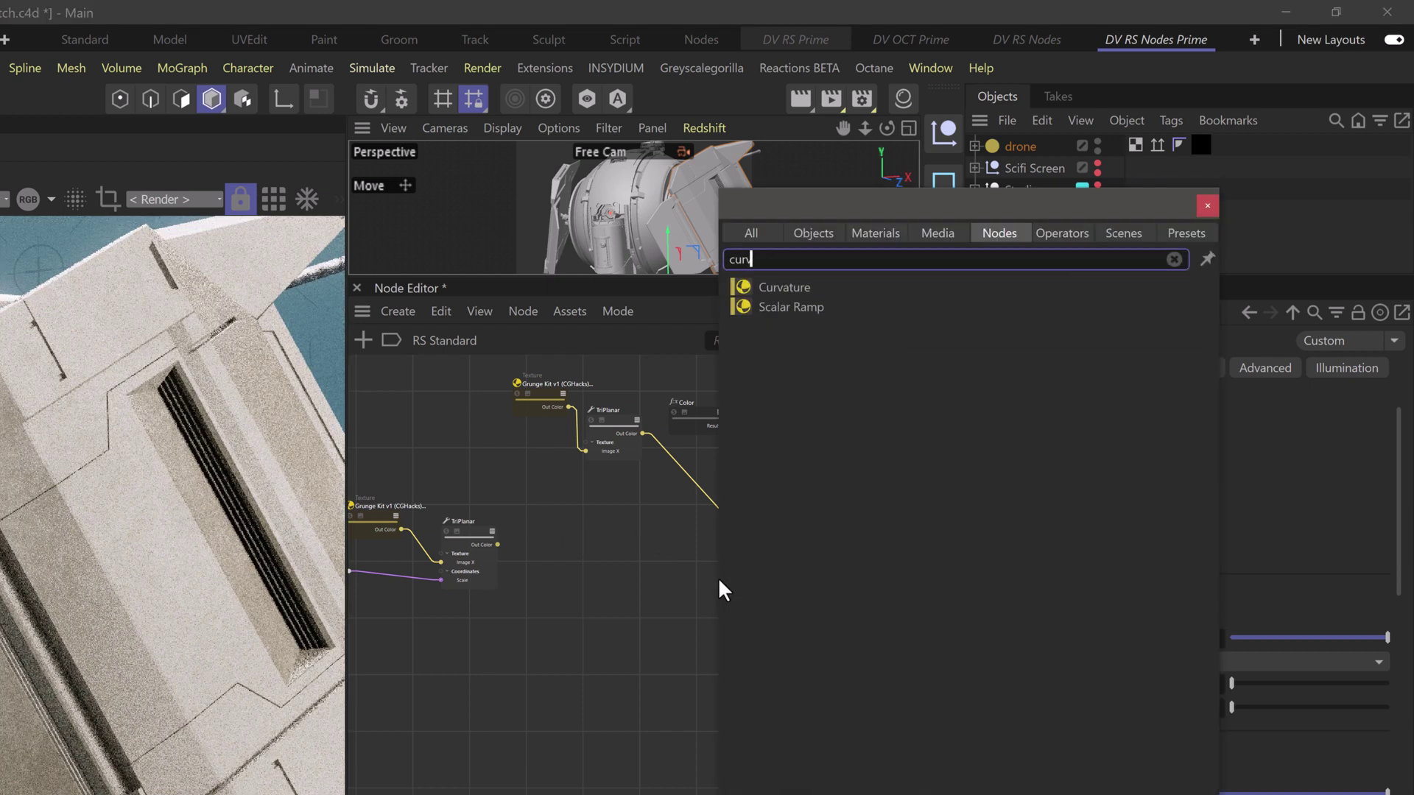
left_click_drag(782, 285, 584, 566)
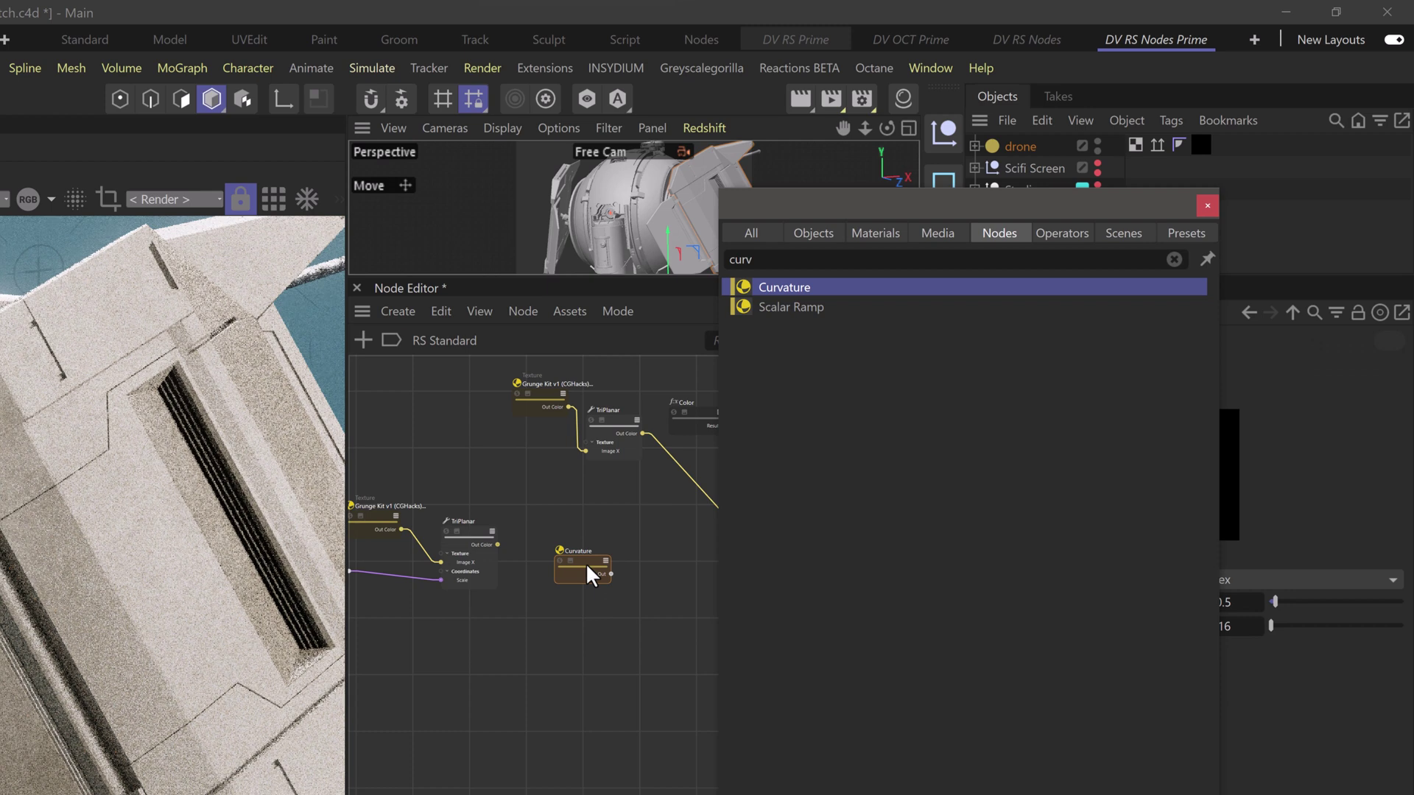
left_click(584, 551)
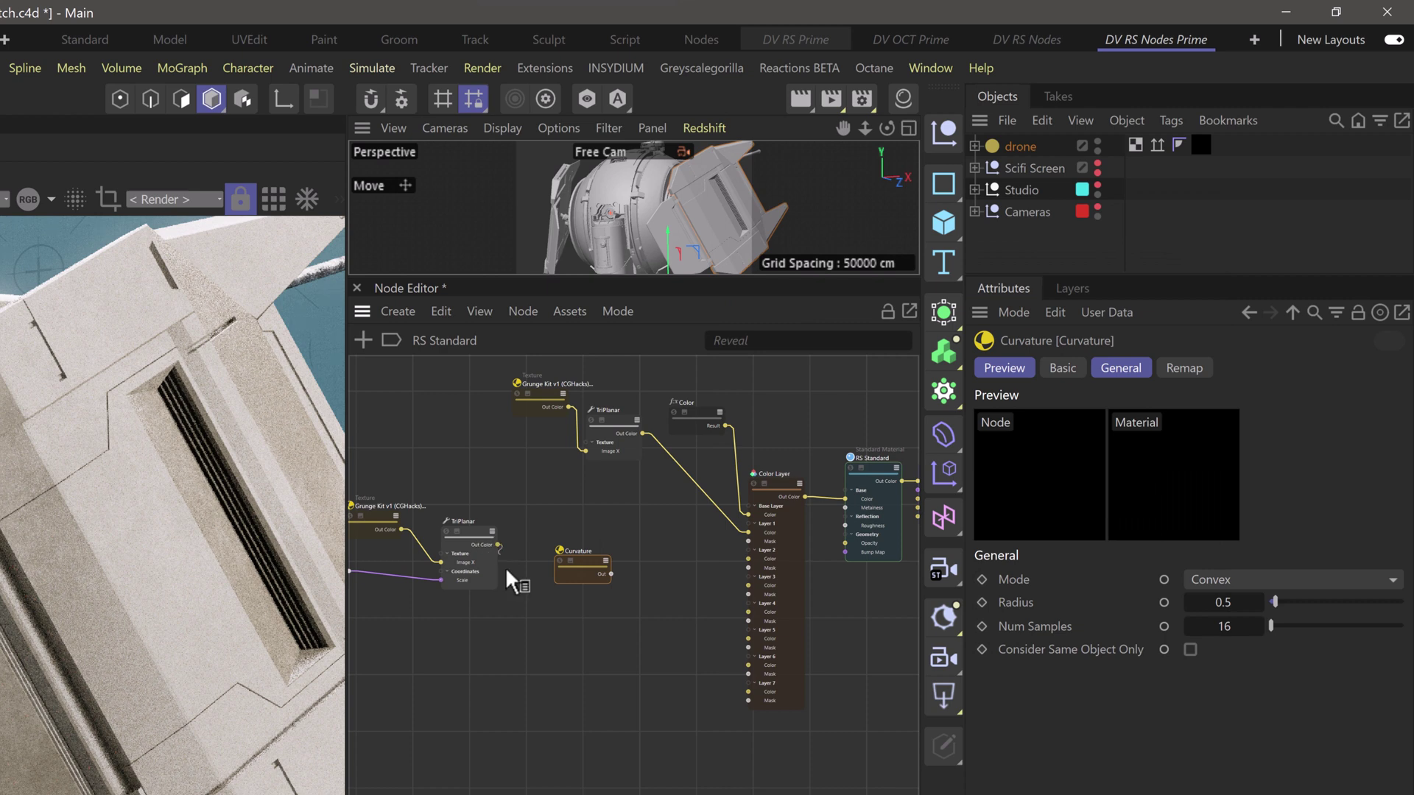
Connect the duplicated TriPlanar's Out Color to the Curvature node's Radius
left_click(567, 571)
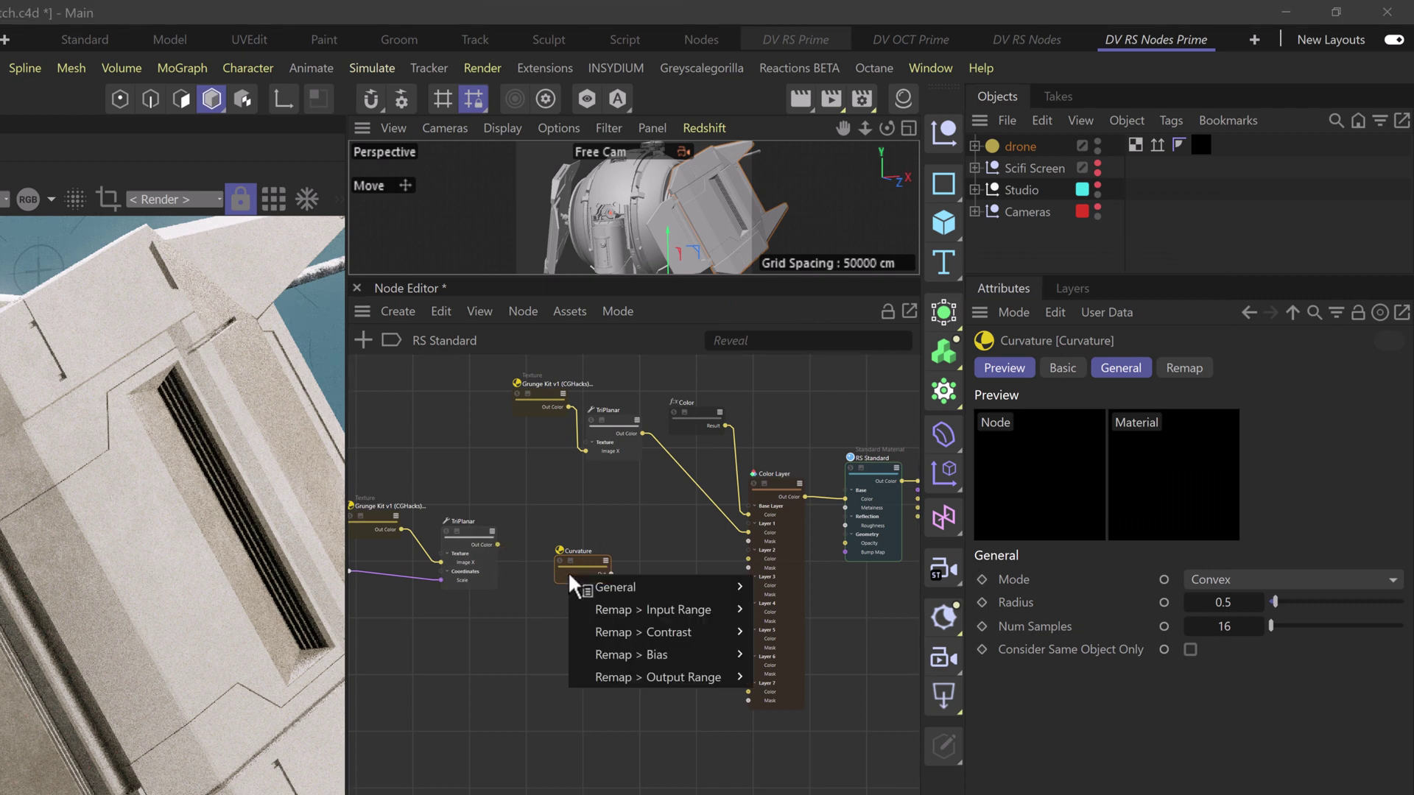
mouse_move(644, 586)
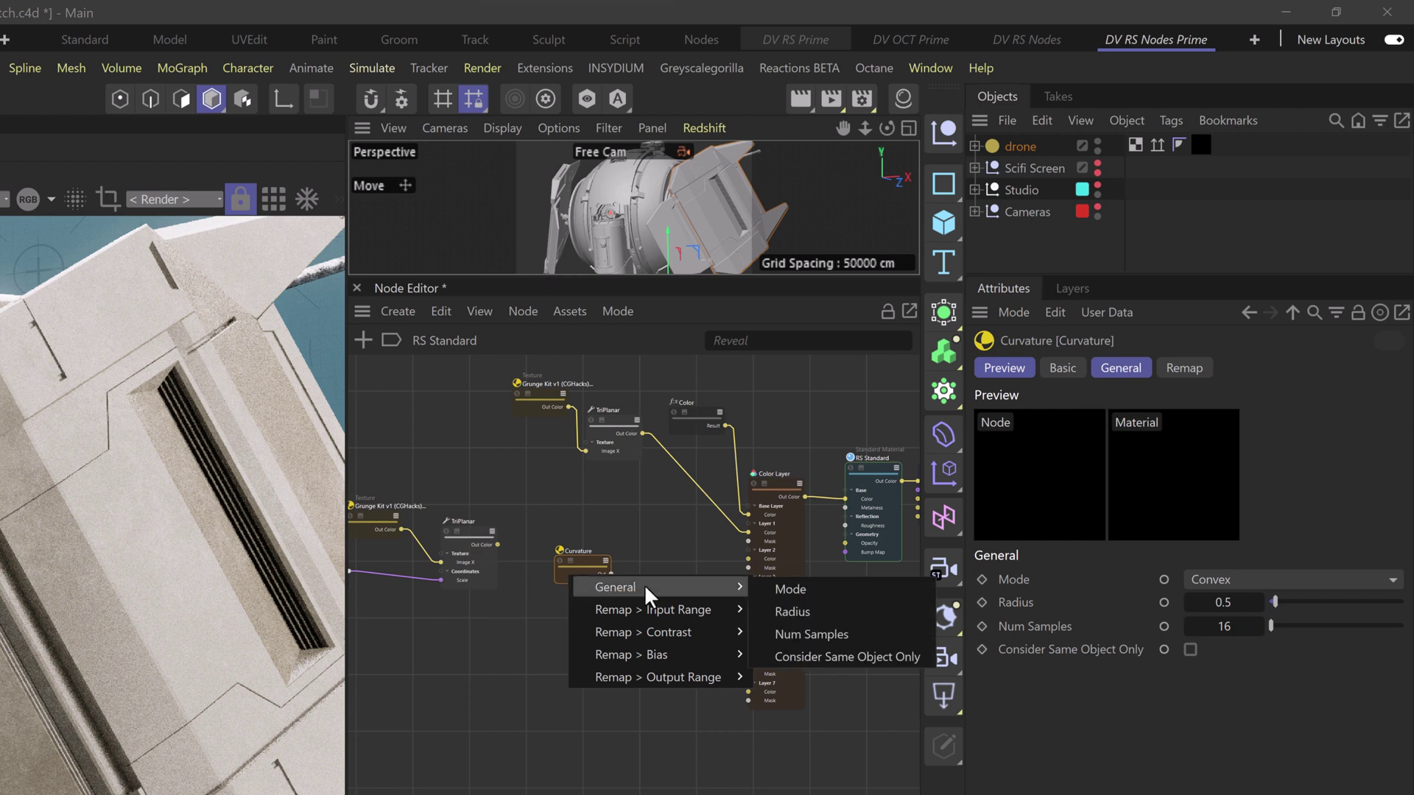
left_click(804, 607)
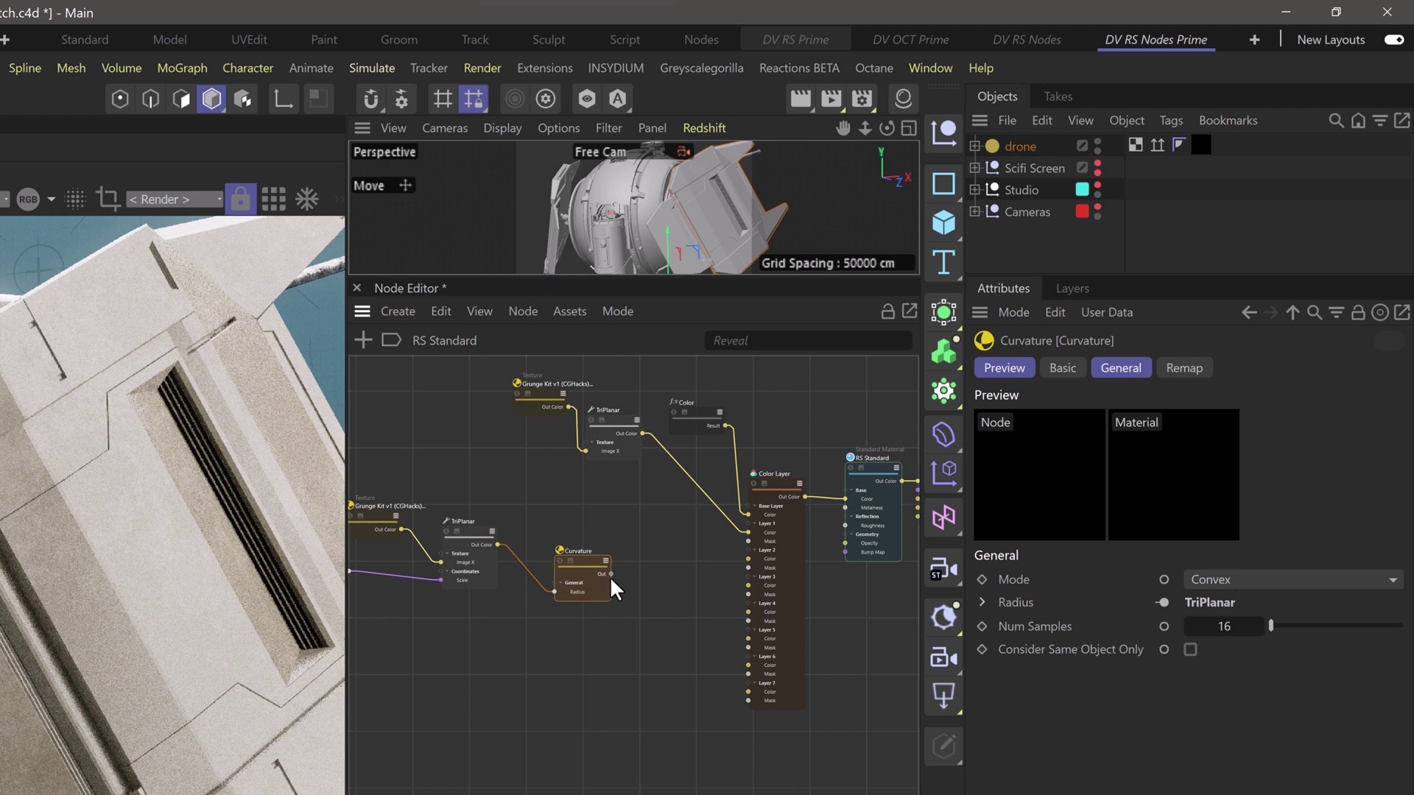
Connect the Curvature output to the Color Layer's Layer 2 Mask and enable Layer 2
left_click_drag(610, 573, 744, 564)
scroll(762, 566, "up", 5)
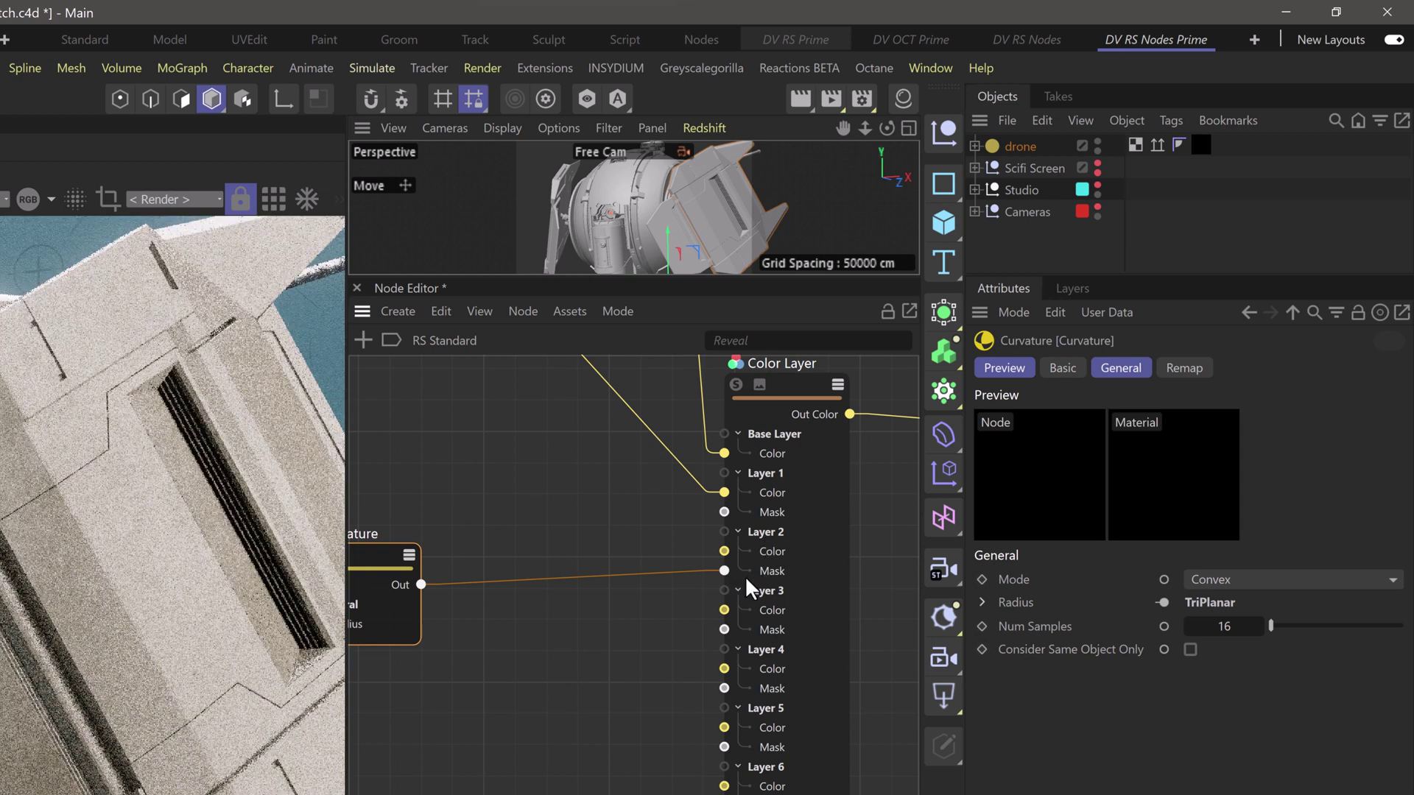
scroll(702, 590, "down", 3)
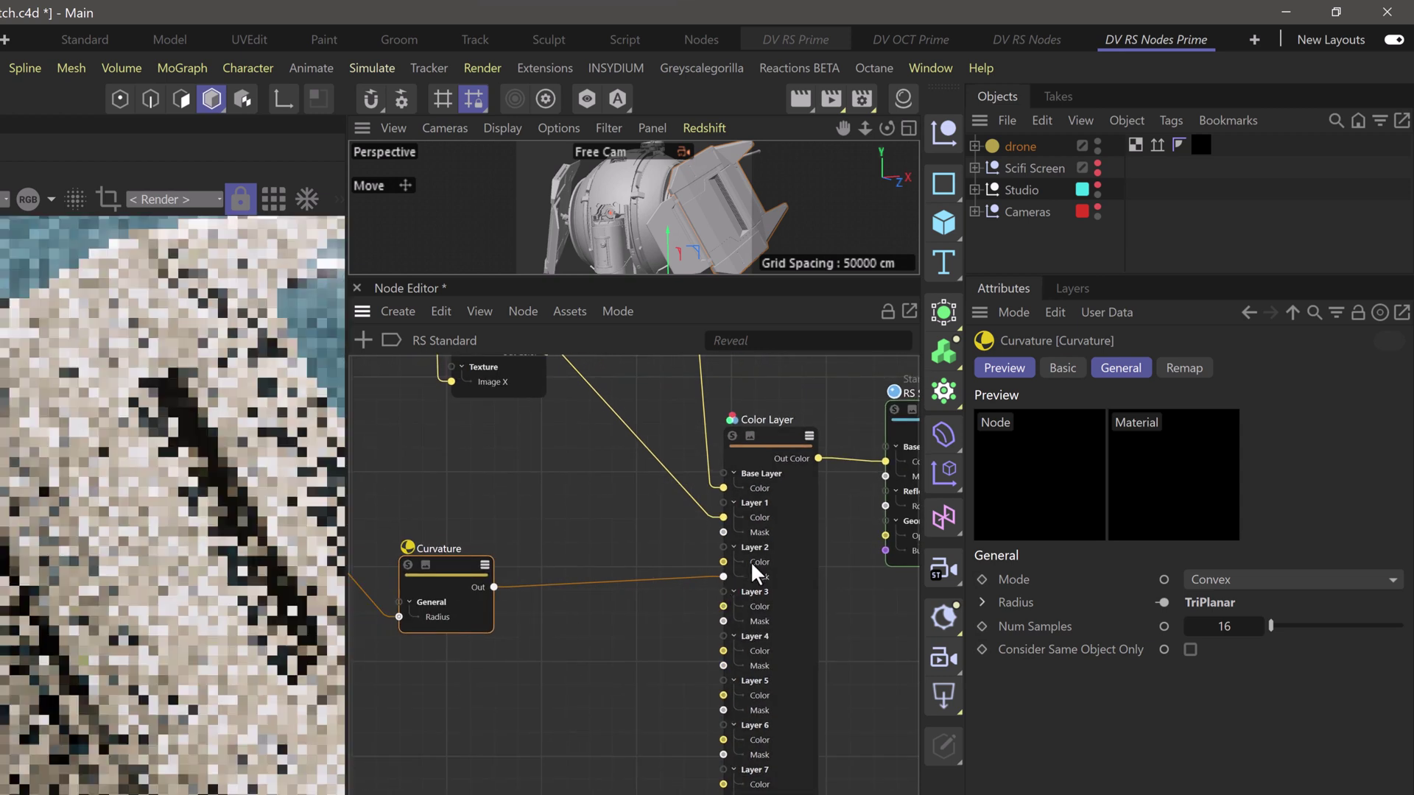
middle_click_drag(750, 559, 804, 594)
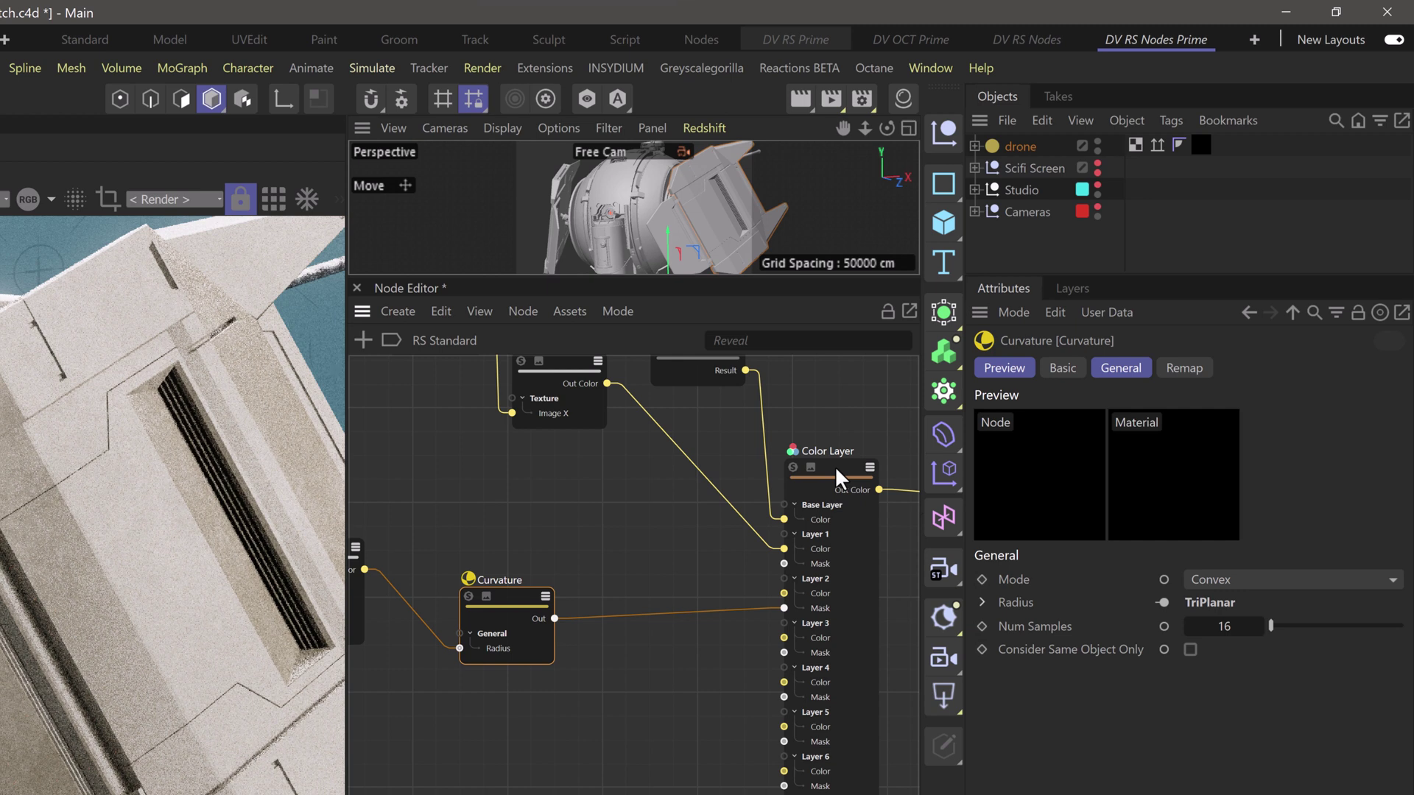
left_click(835, 469)
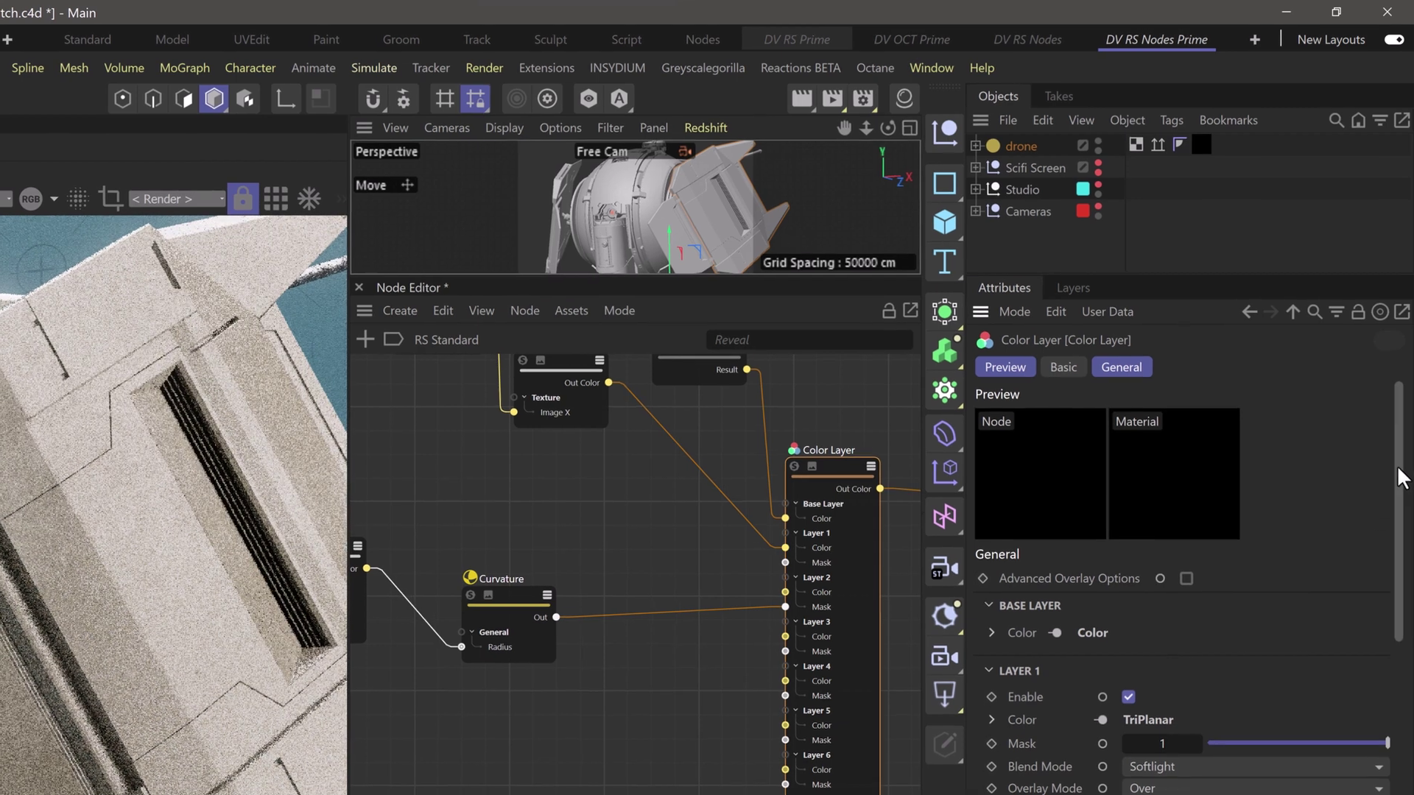
scroll(1372, 501, "down", 5)
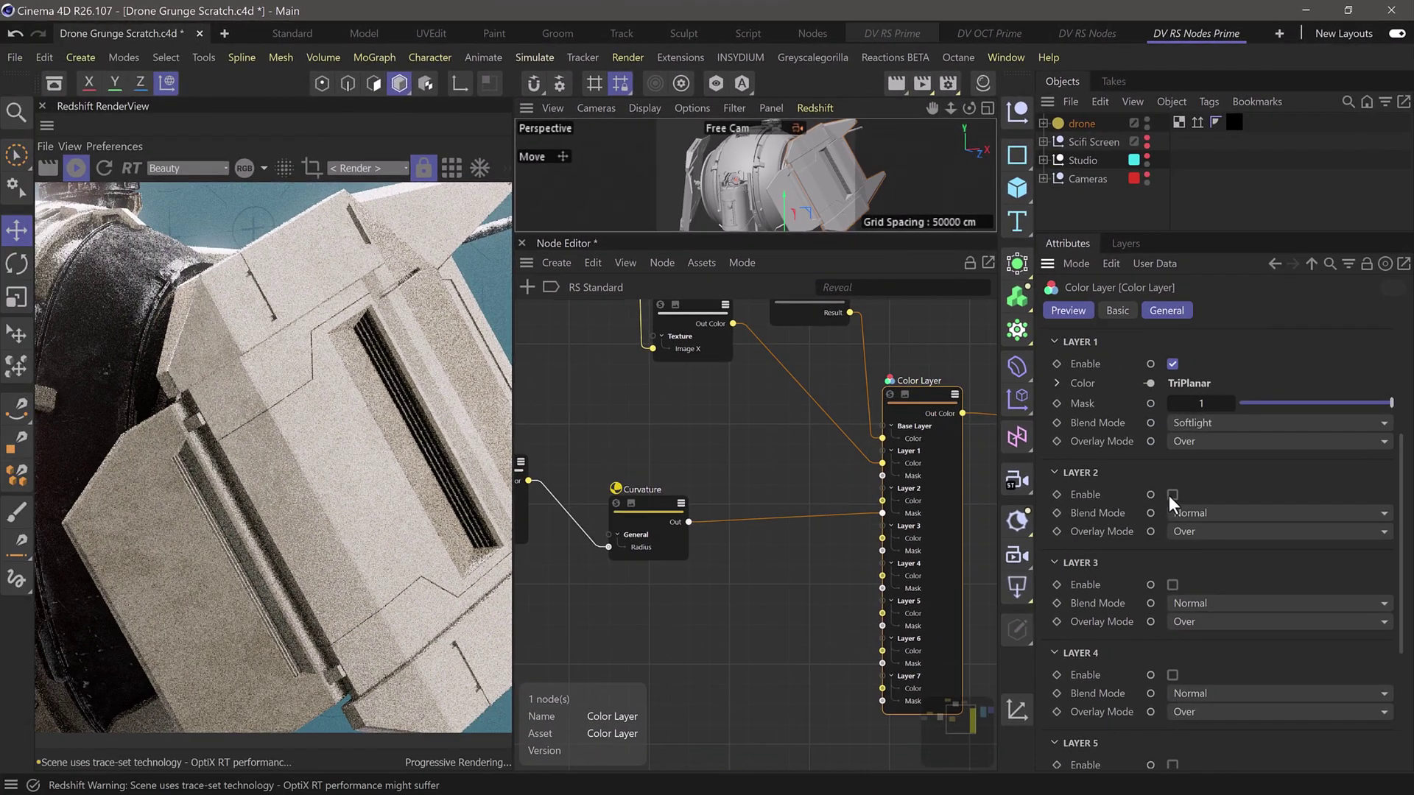
left_click(1172, 494)
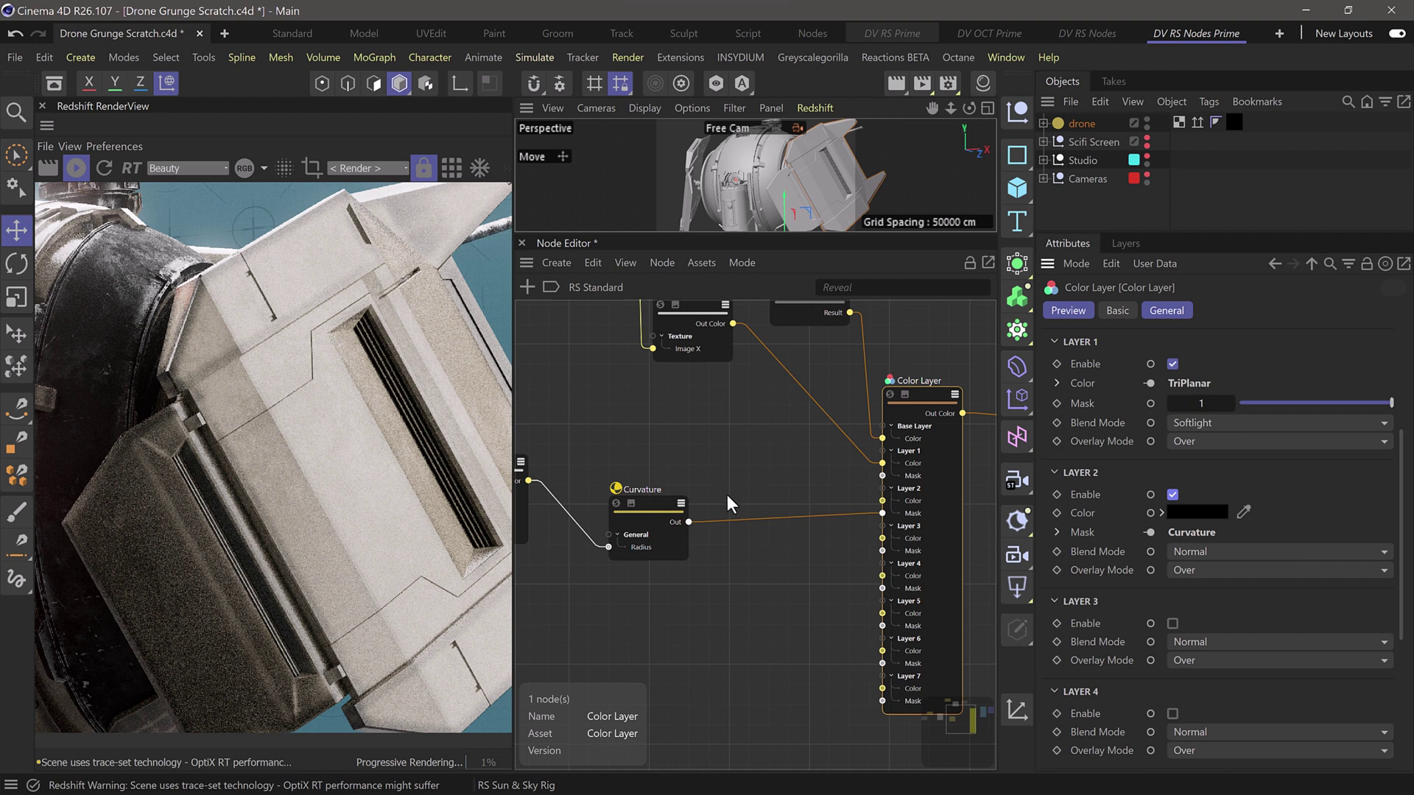
Set the Curvature node's Mode to Concave
left_click(655, 501)
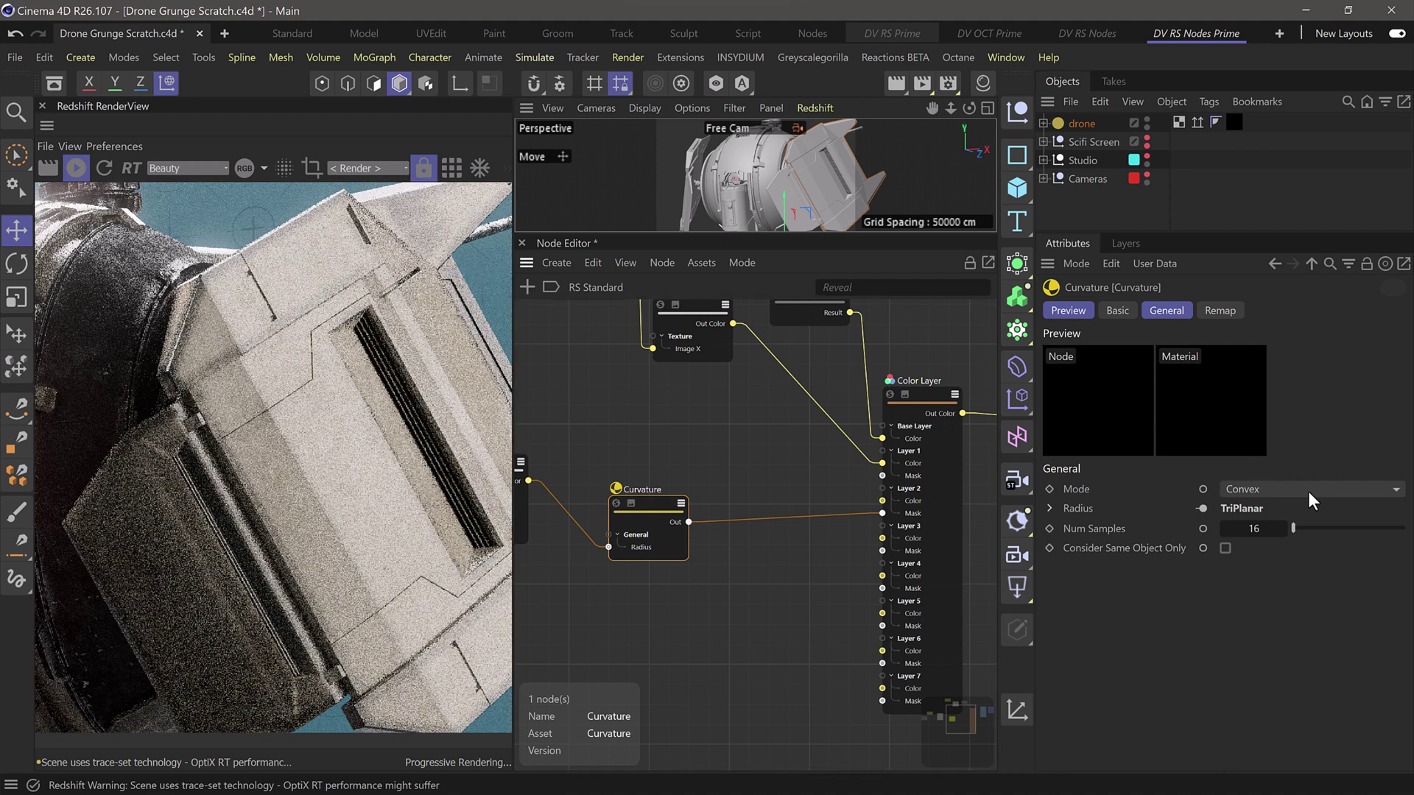
left_click(1308, 492)
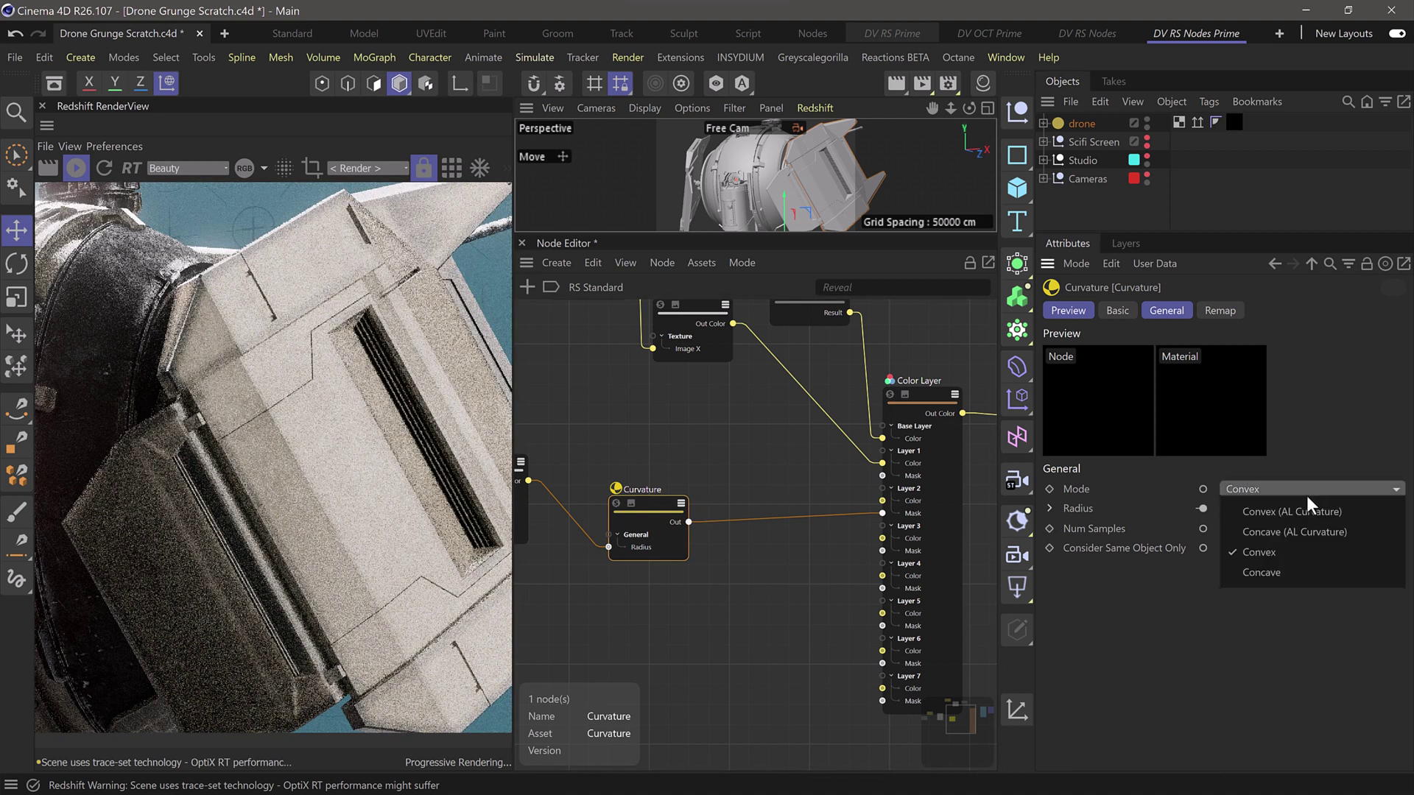
left_click(1253, 572)
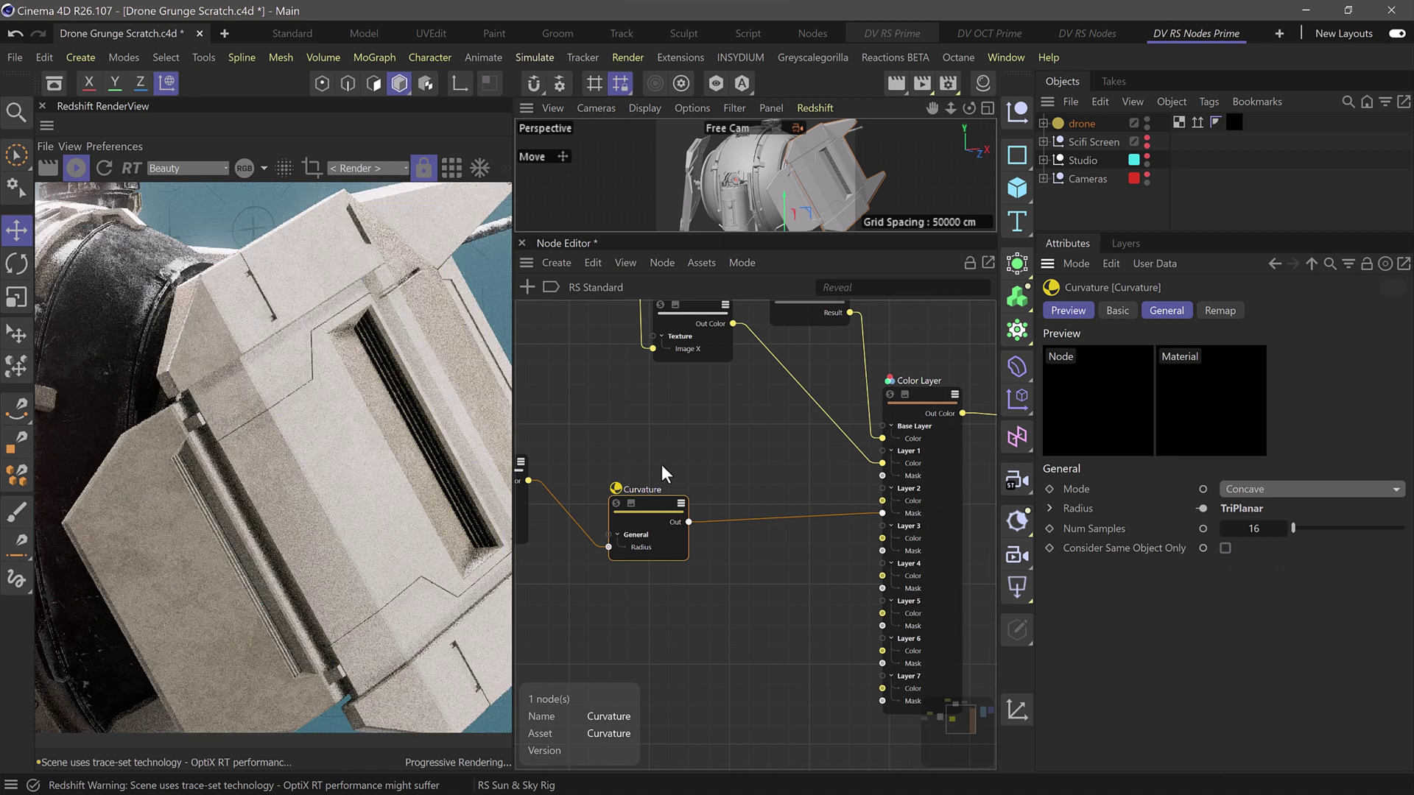
Set the Input of the Float node that drives the duplicated TriPlanar's scale to 0.5
middle_click_drag(661, 470, 987, 454)
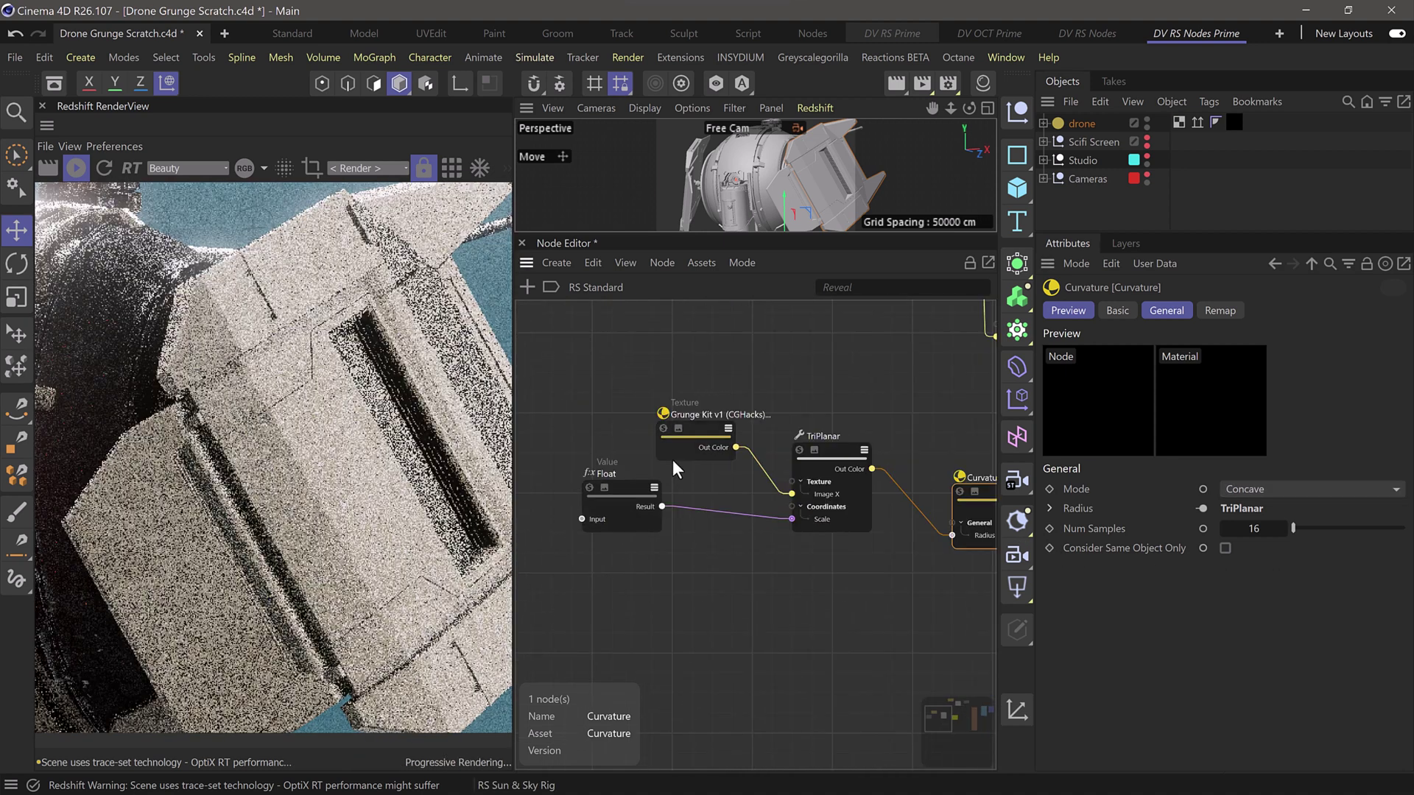
left_click(642, 500)
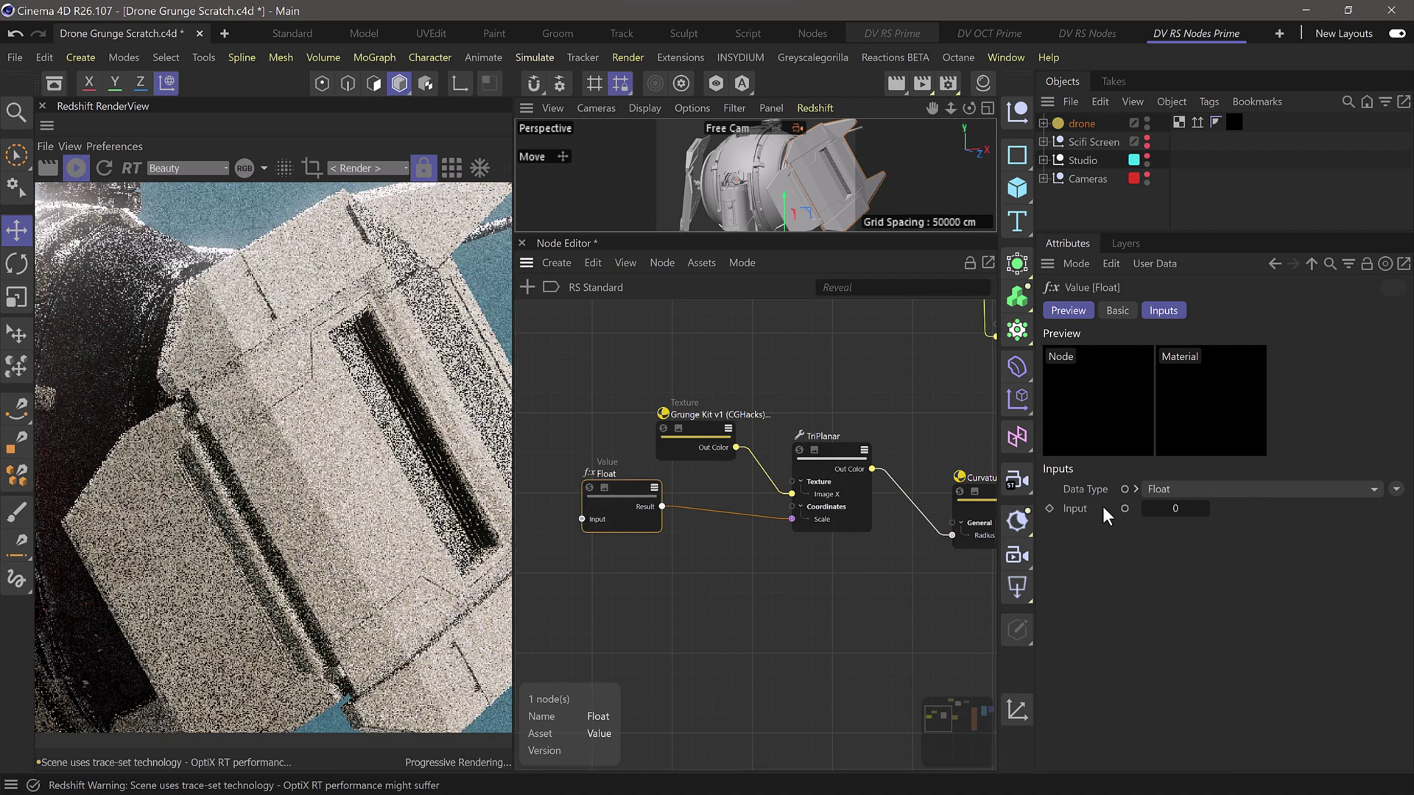
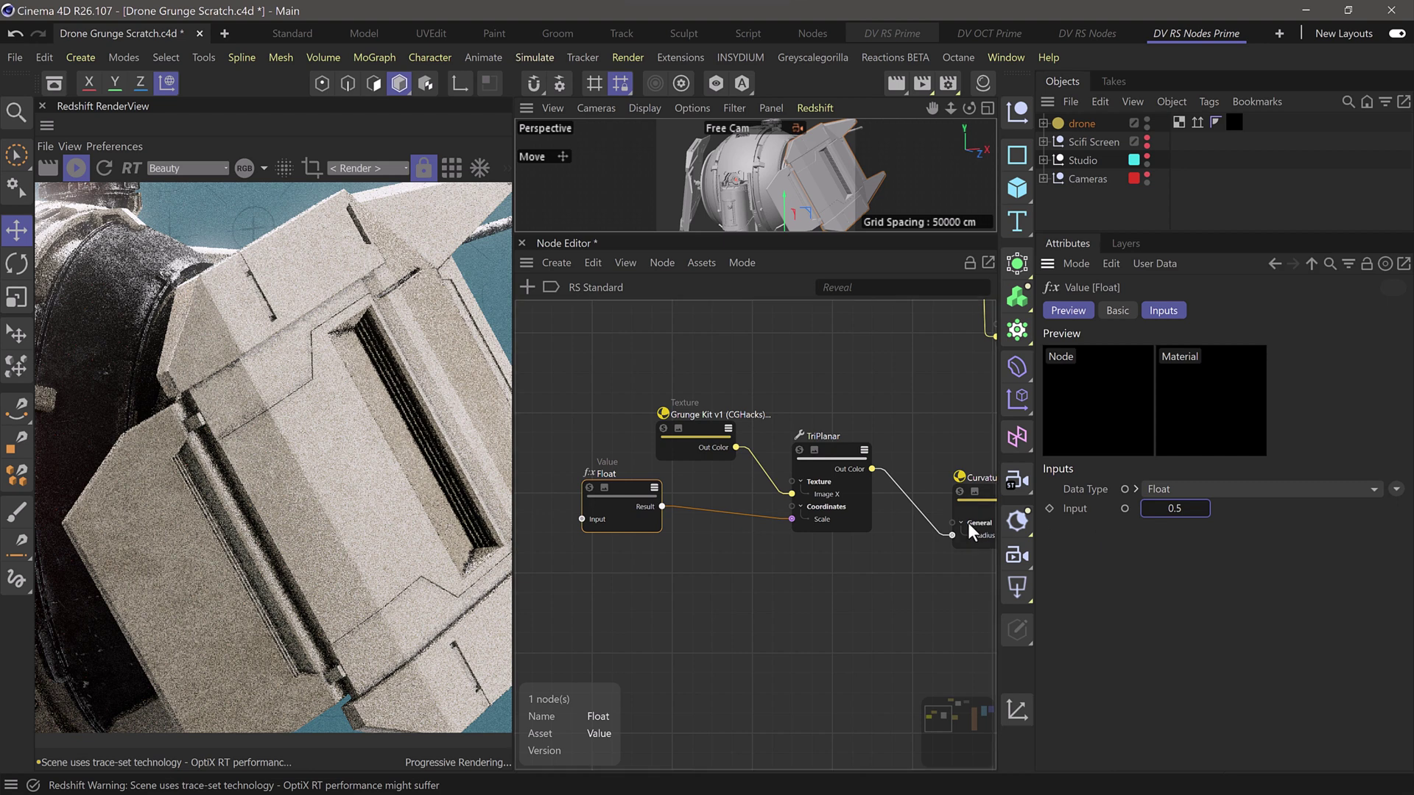
Solo the Curvature node's output and limit the live render to a region around the drone's hatch panel
middle_click_drag(893, 493, 922, 498)
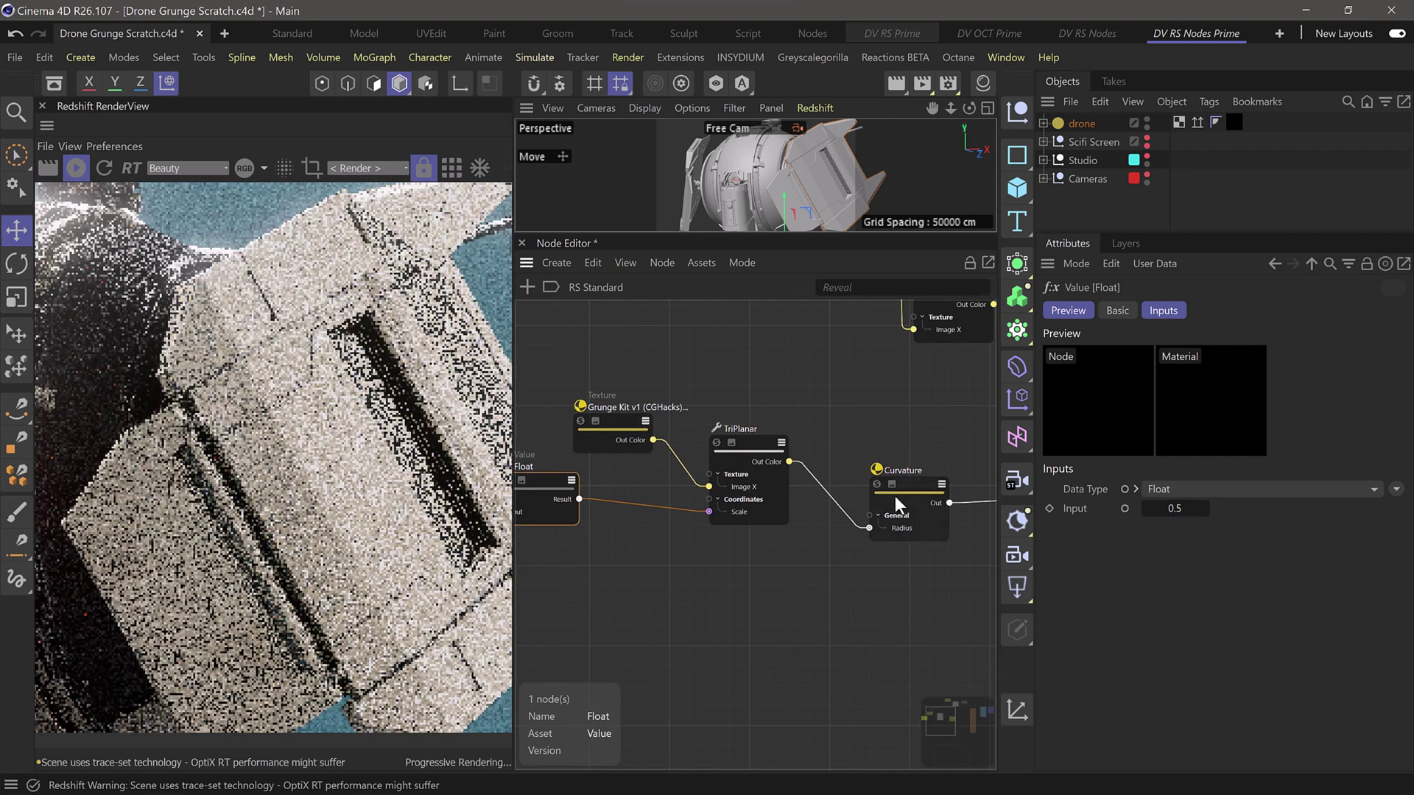
left_click(876, 484)
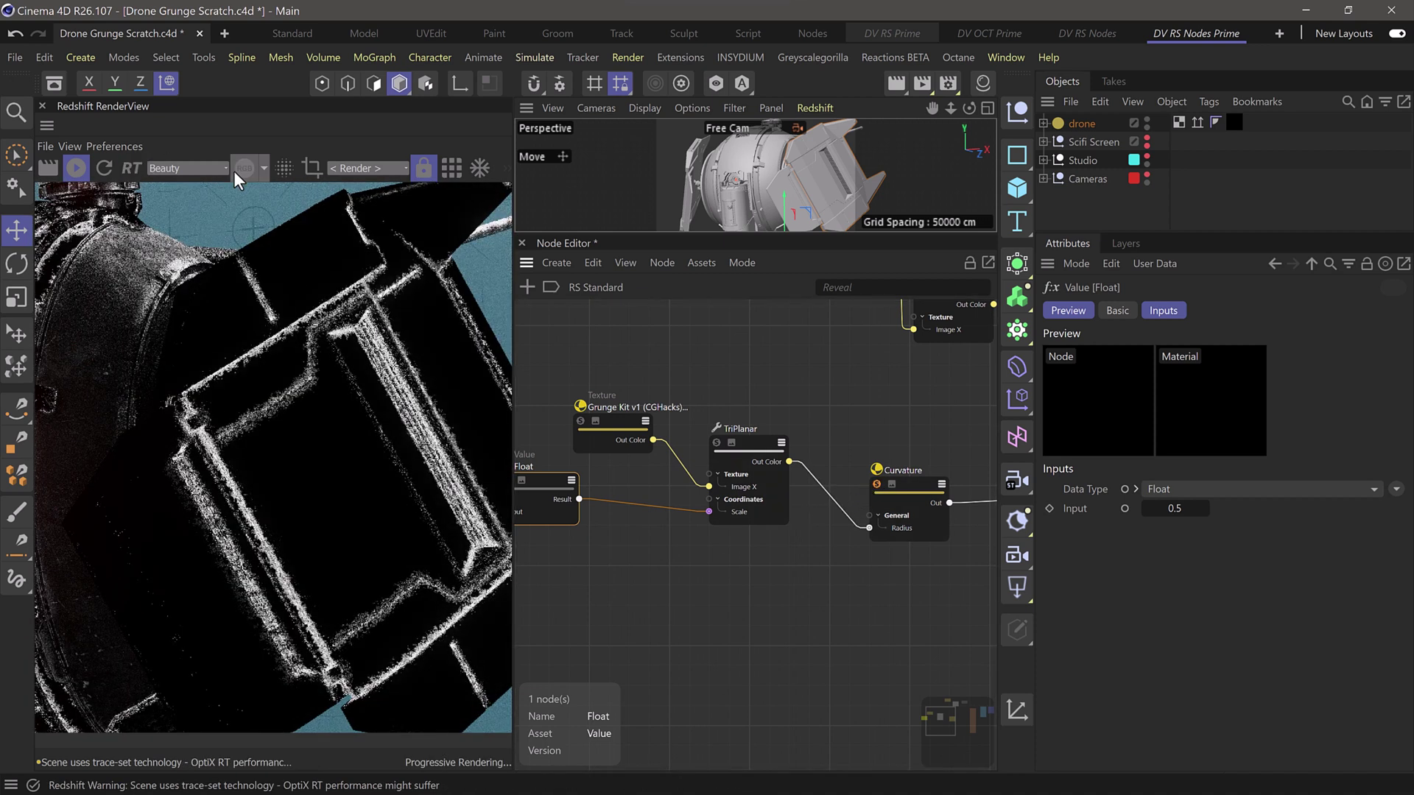
left_click(312, 168)
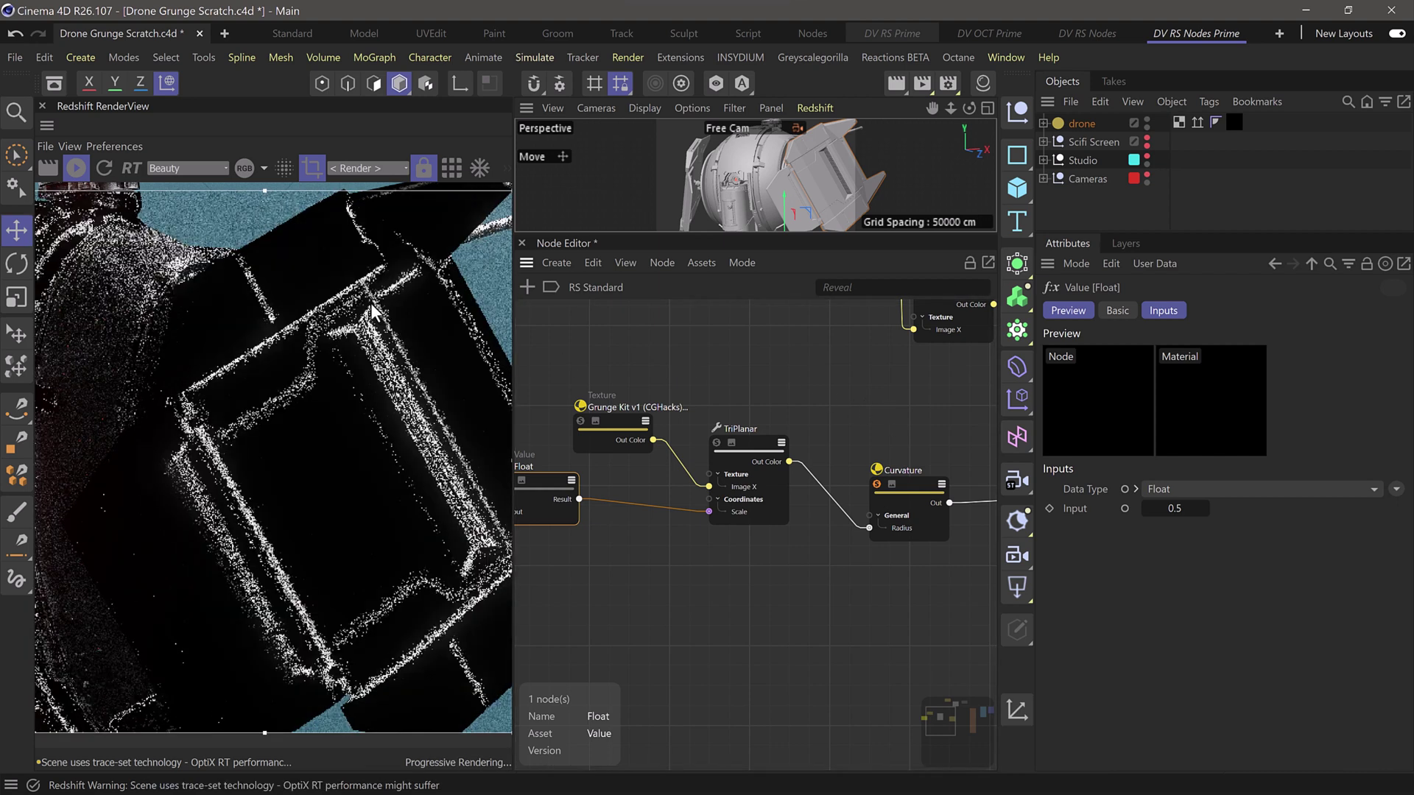
scroll(131, 239, "down", 2)
left_click_drag(107, 221, 162, 236)
scroll(307, 349, "up", 2)
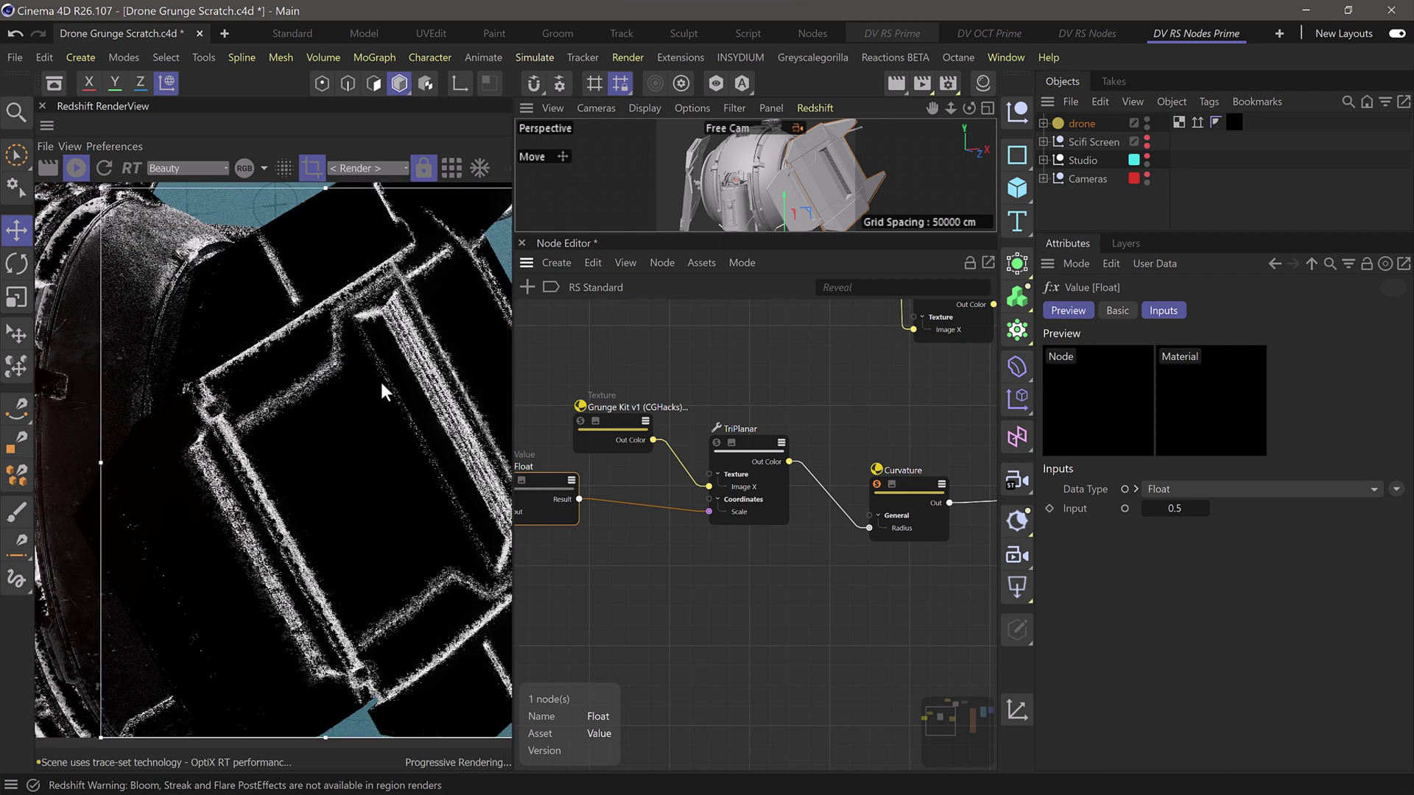
middle_click_drag(377, 394, 344, 389)
scroll(331, 390, "up", 2)
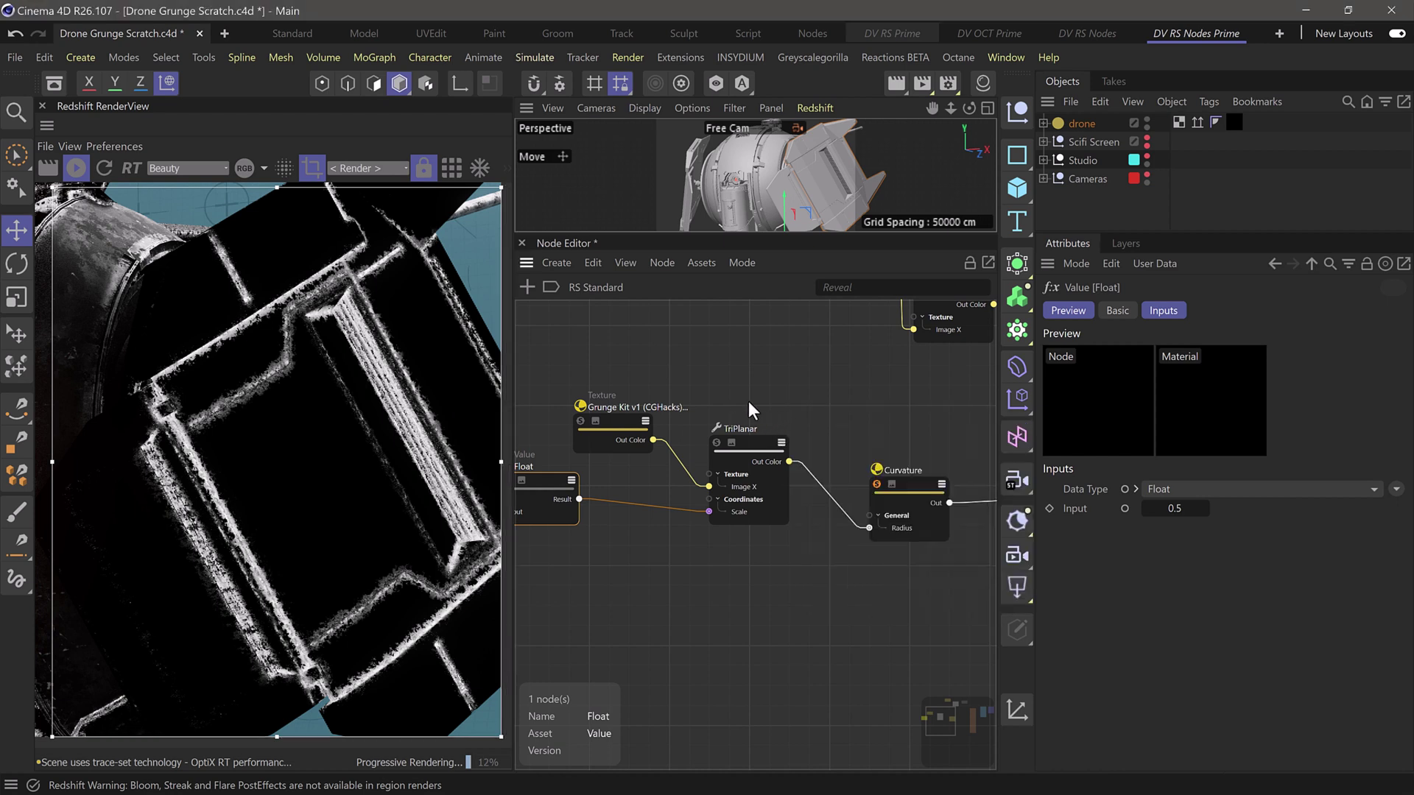
Make room before the Curvature node and insert a Ramp node between the duplicated TriPlanar and the Curvature's Radius
left_click(780, 406)
scroll(792, 408, "down", 2)
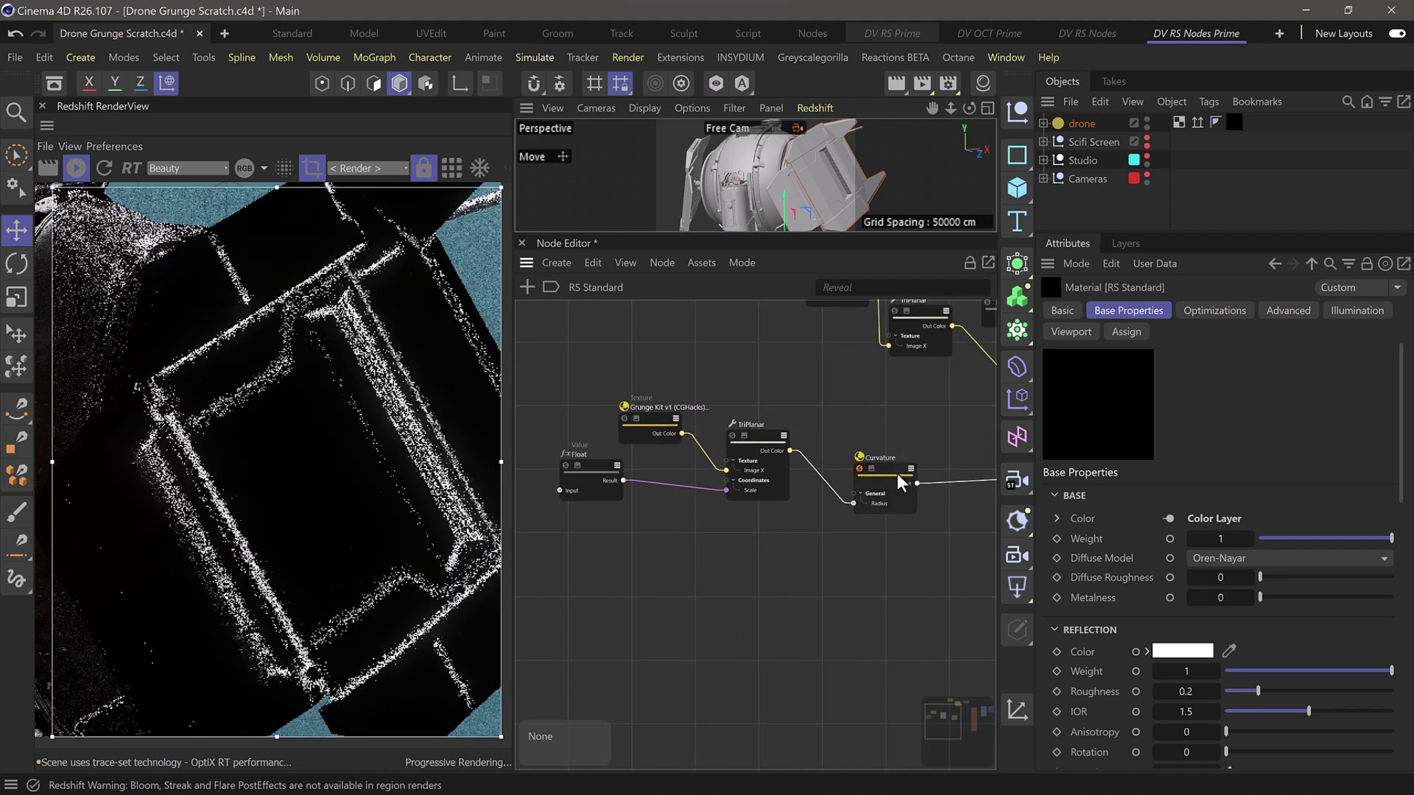
left_click(921, 470)
left_click_drag(921, 470, 960, 470)
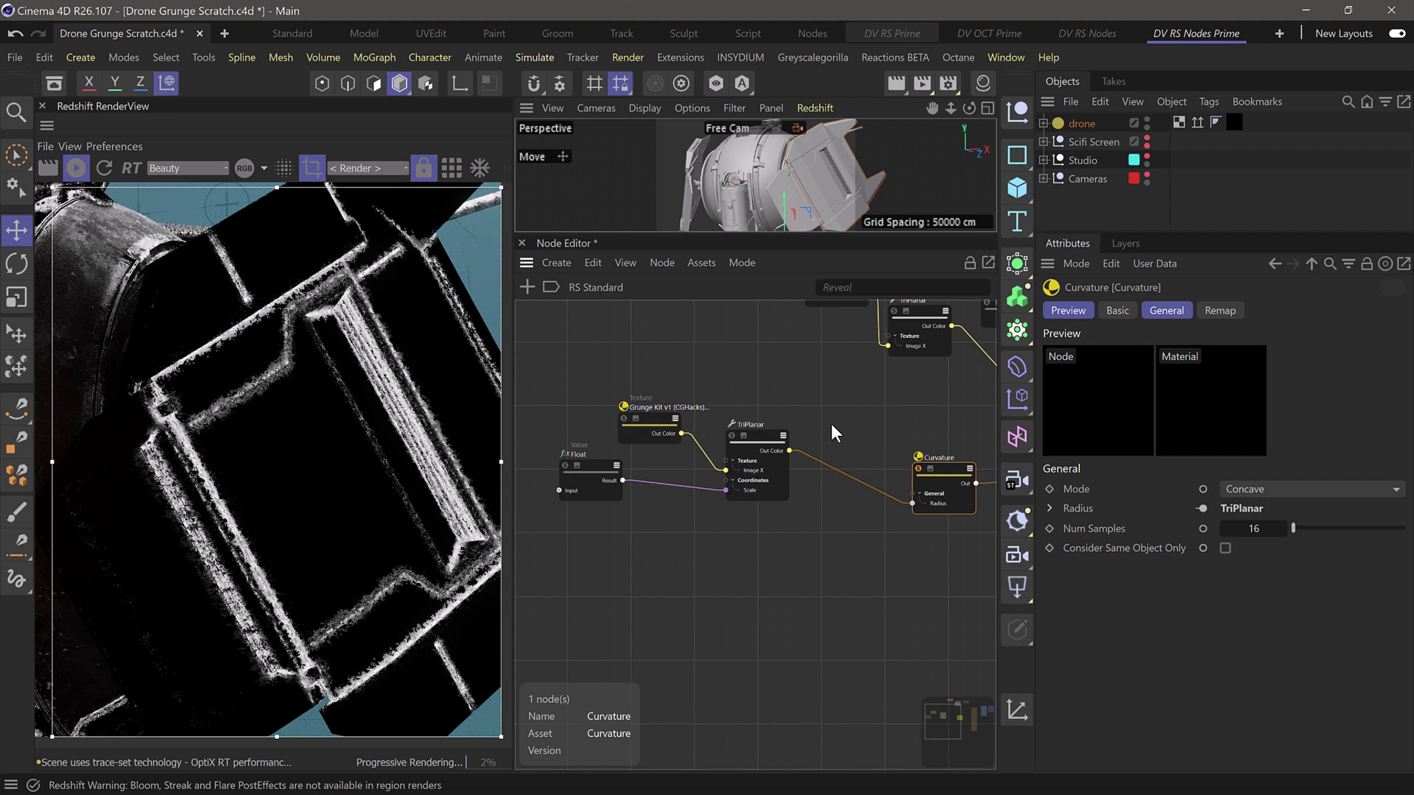
left_click(759, 443)
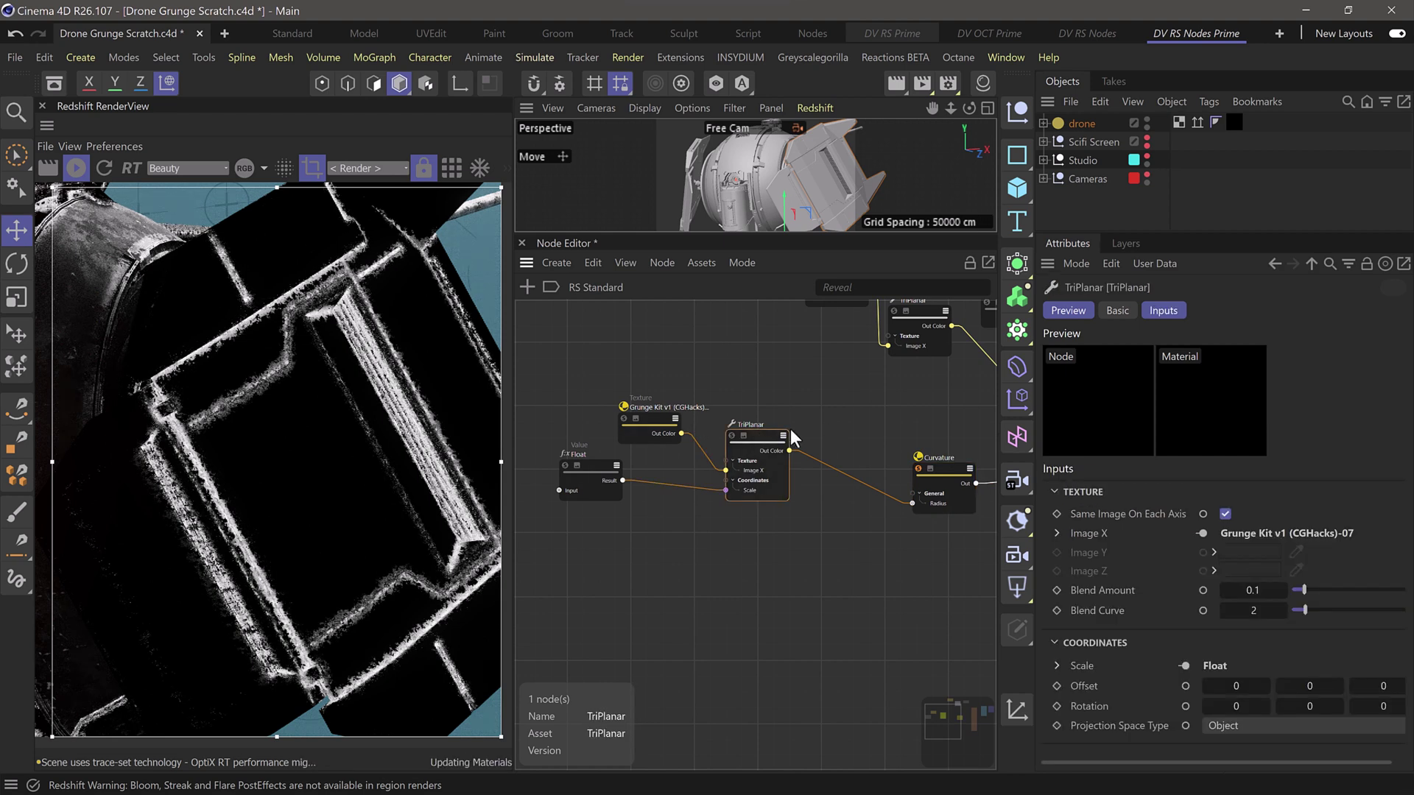
double_click(960, 417)
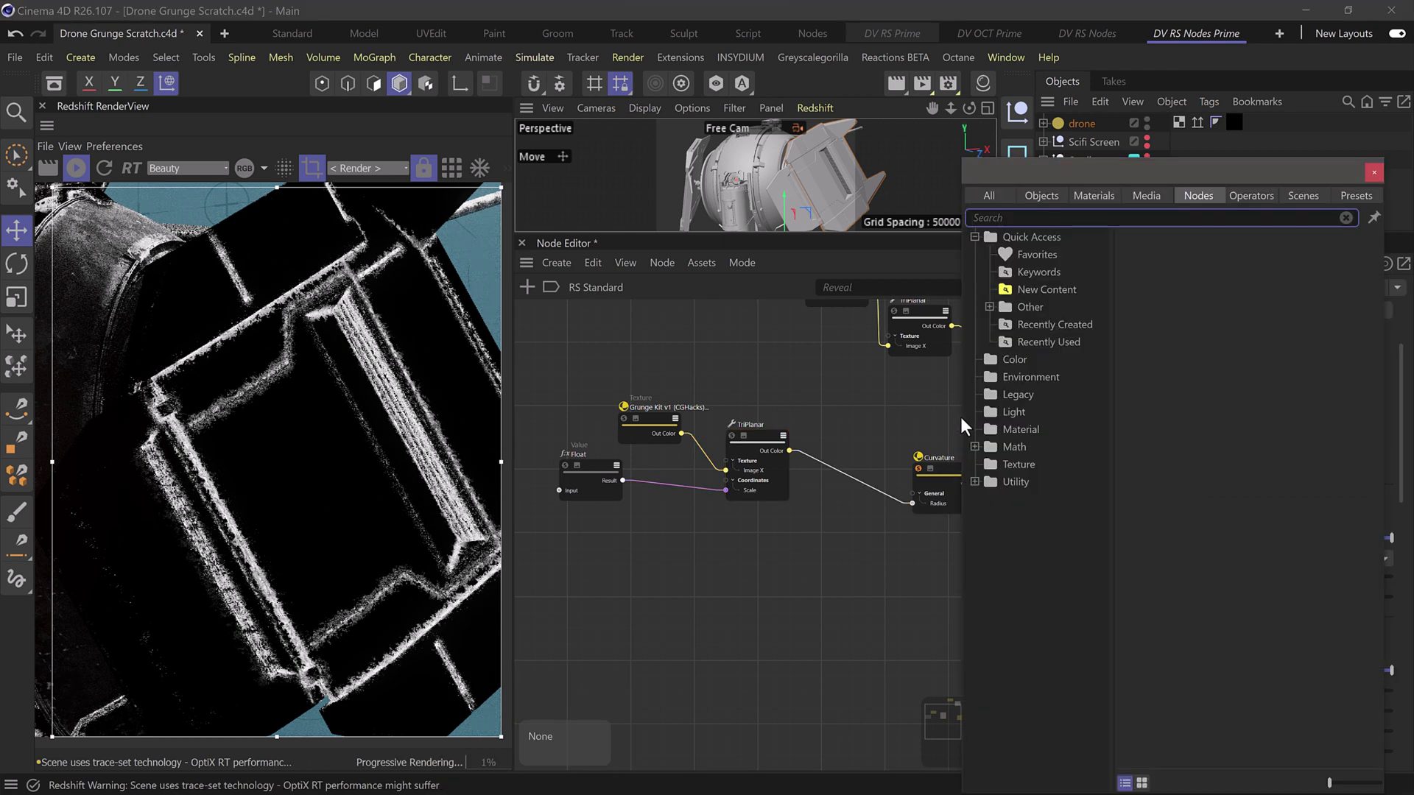
type("ramp")
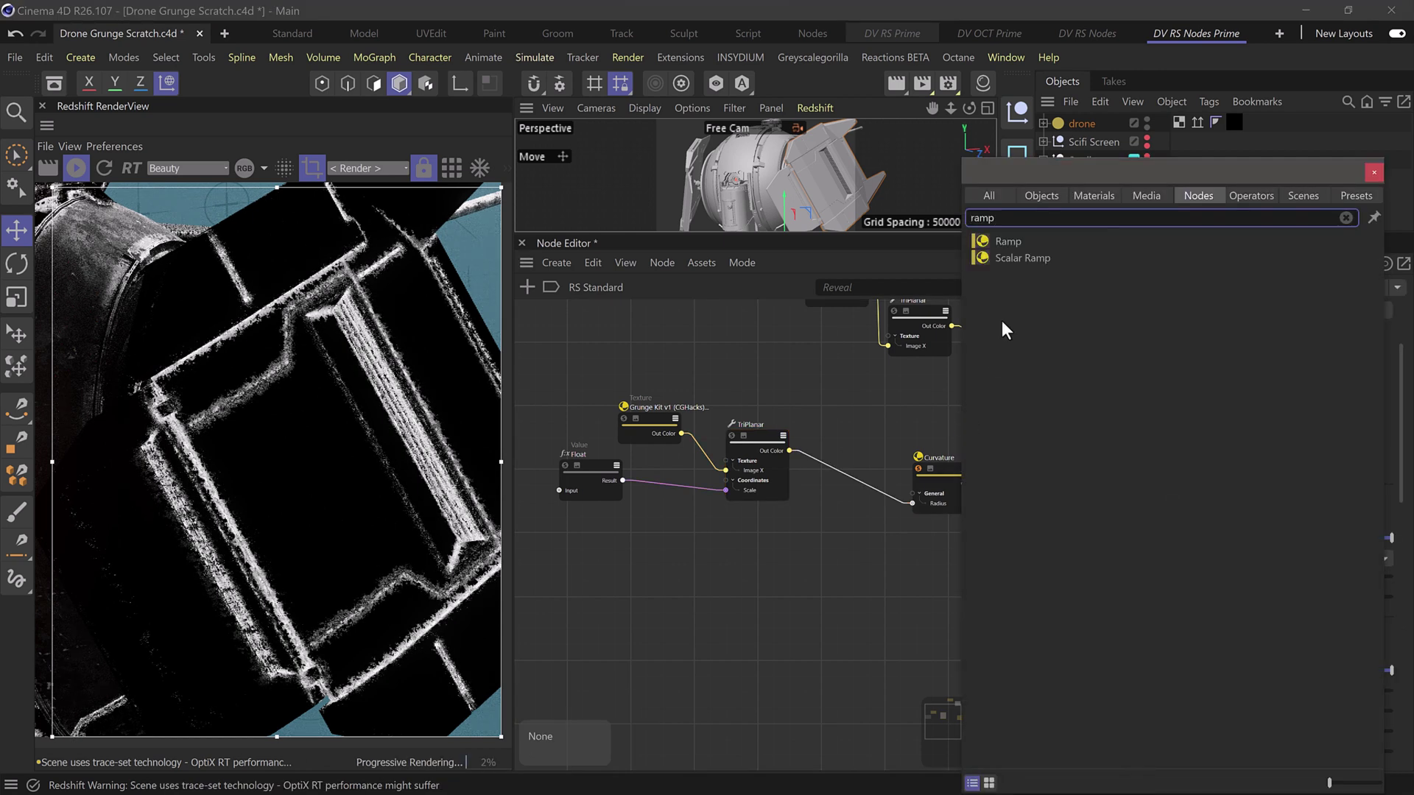
left_click_drag(1003, 245, 842, 445)
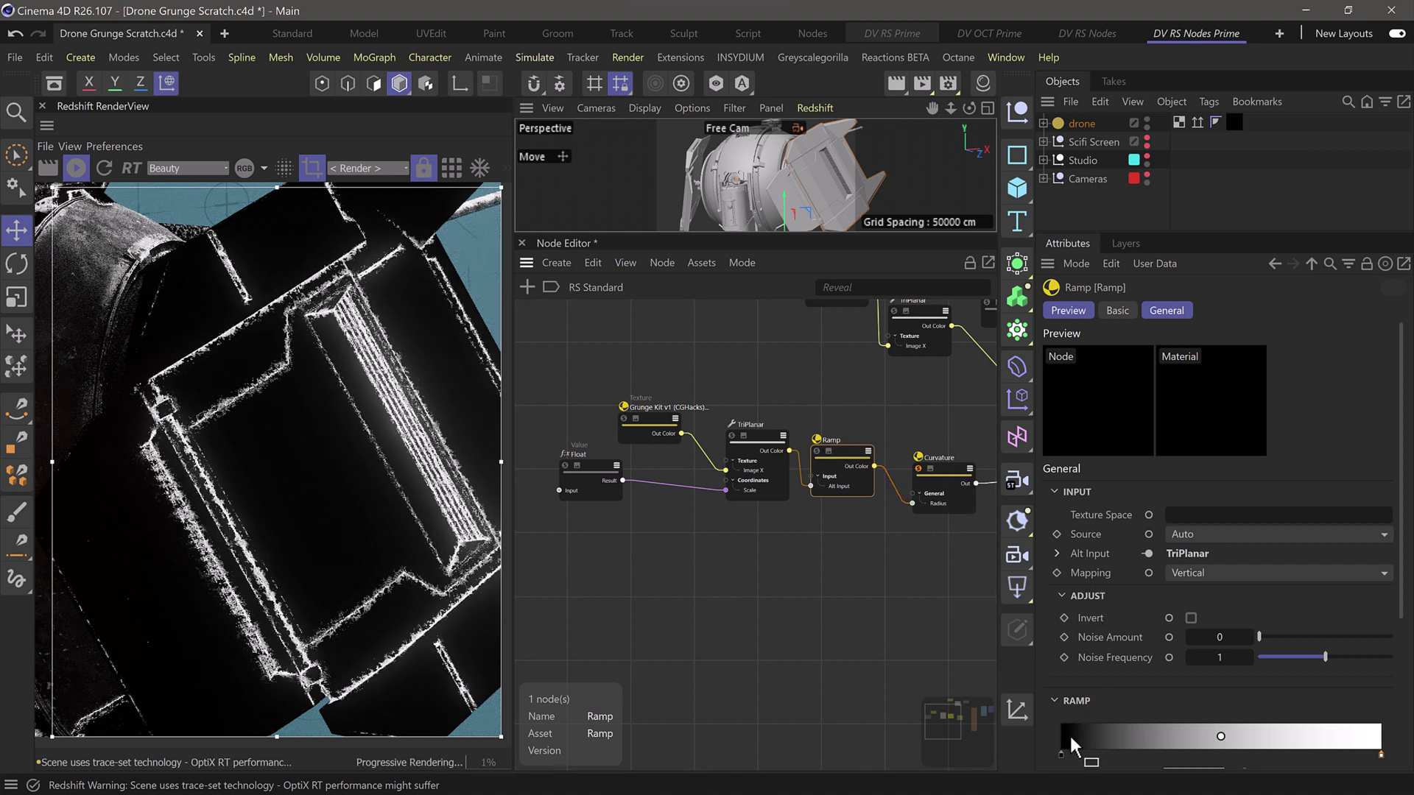
Shift the black knot of the Curvature's Ramp inward to roughly one tenth of the gradient to tighten the mask
left_click_drag(1062, 752, 1102, 754)
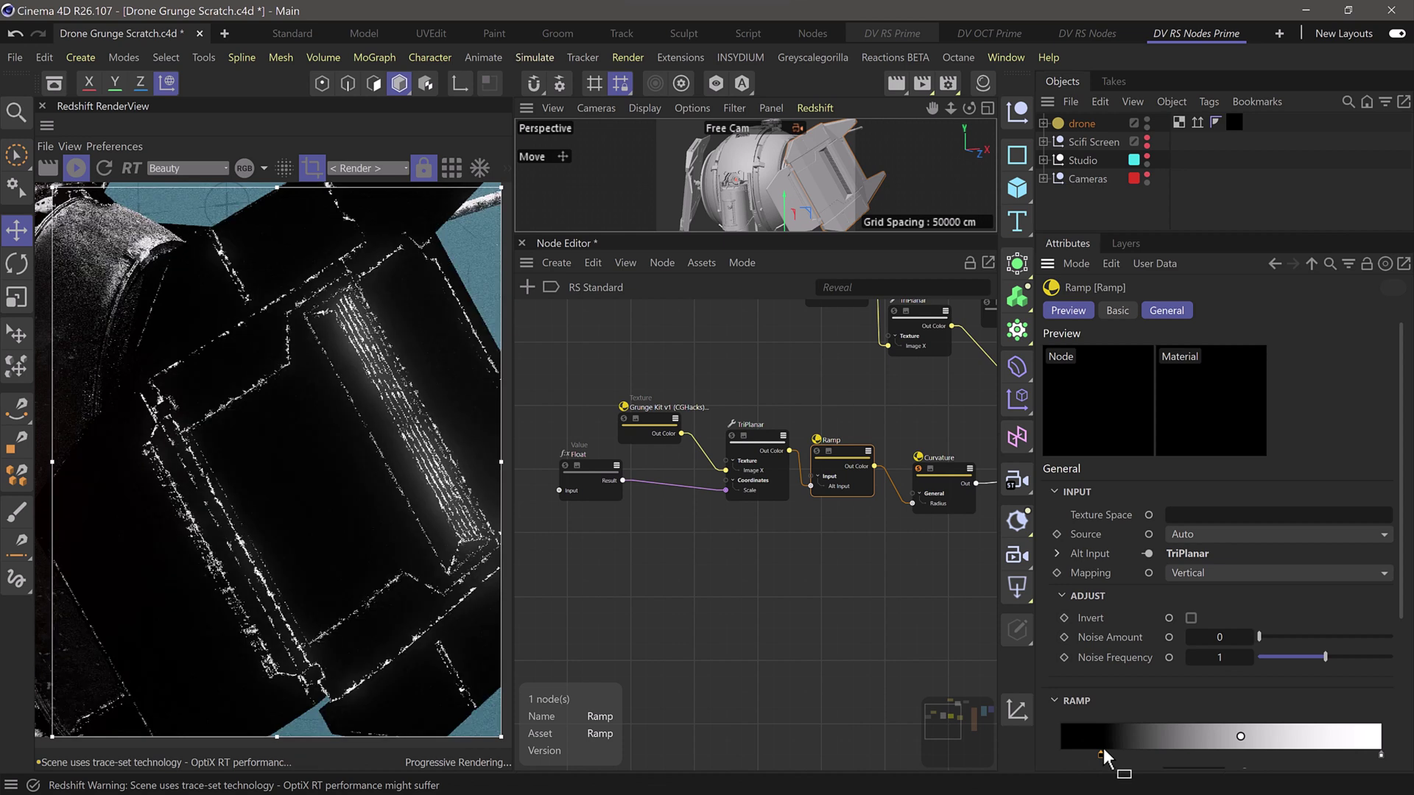
left_click_drag(1100, 753, 1096, 754)
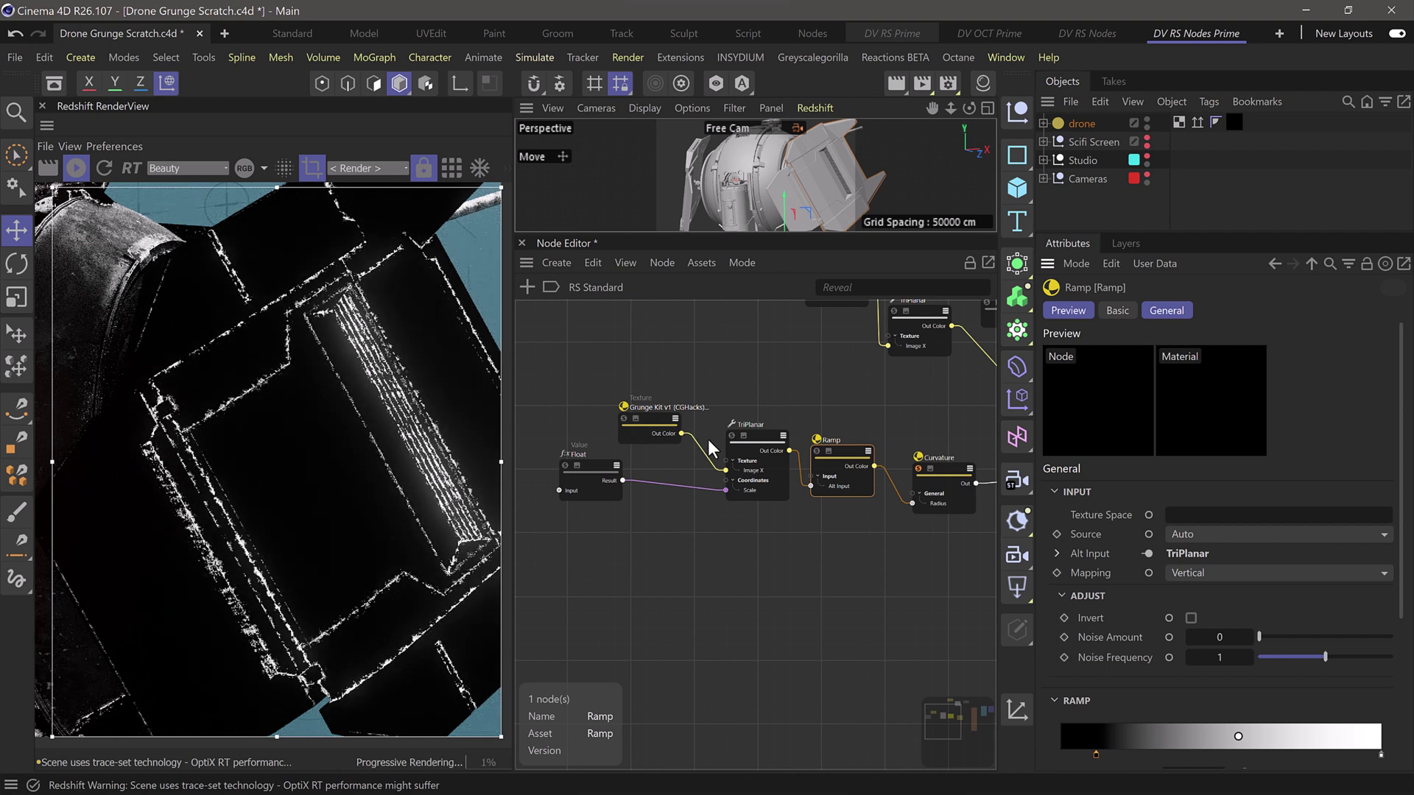
left_click(662, 417)
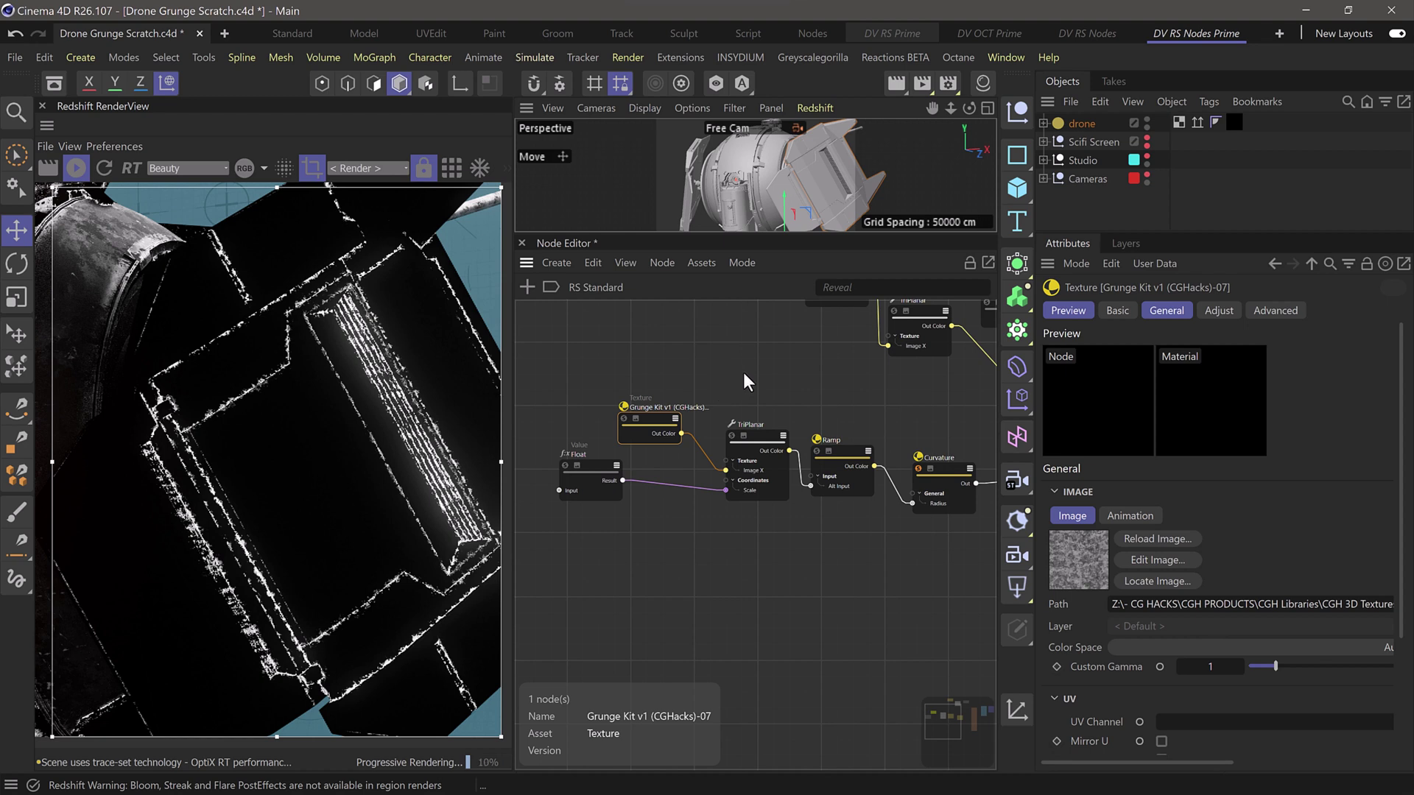
Turn off the Curvature node's solo to preview the full material and inspect the panel edges up close
middle_click_drag(774, 363, 571, 353)
left_click(710, 468)
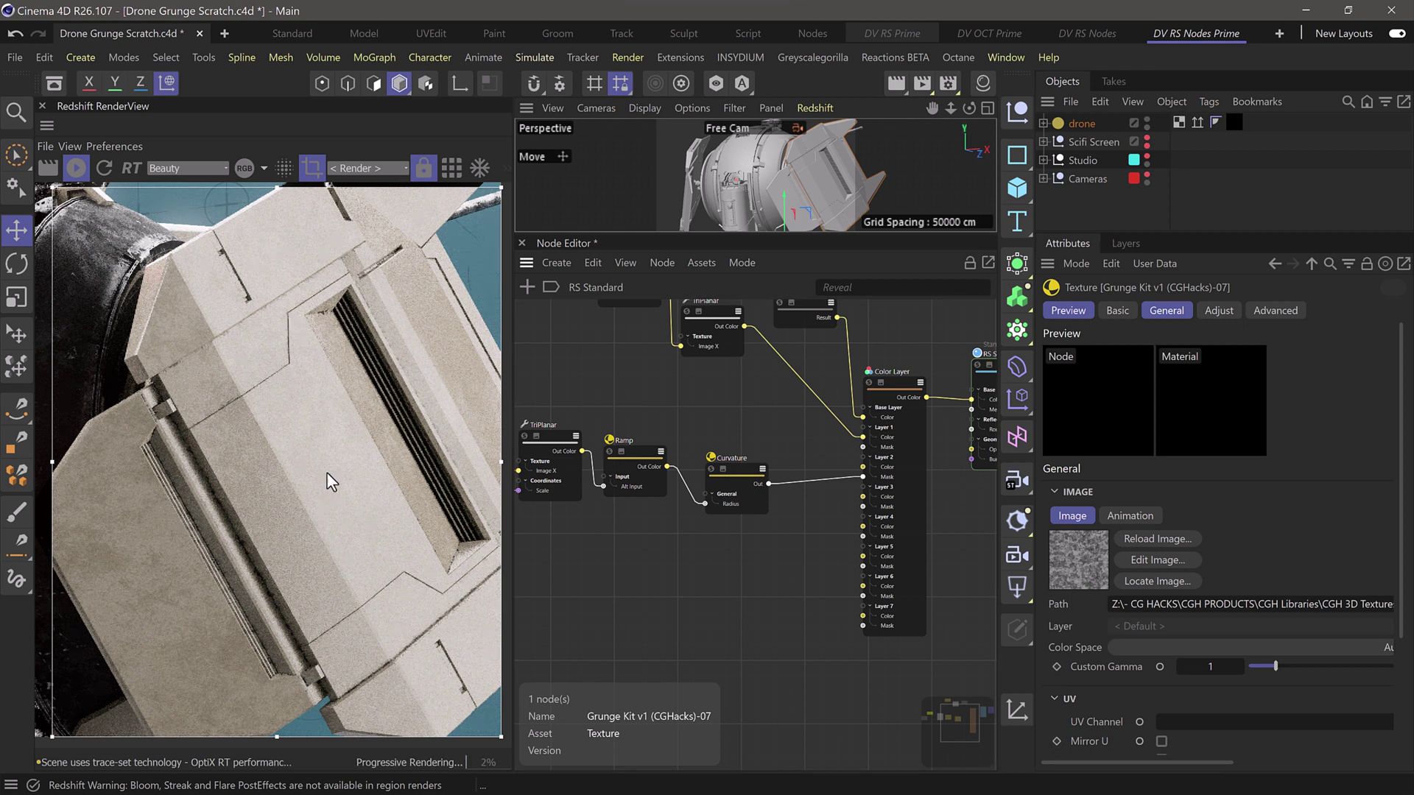
scroll(276, 395, "up", 2)
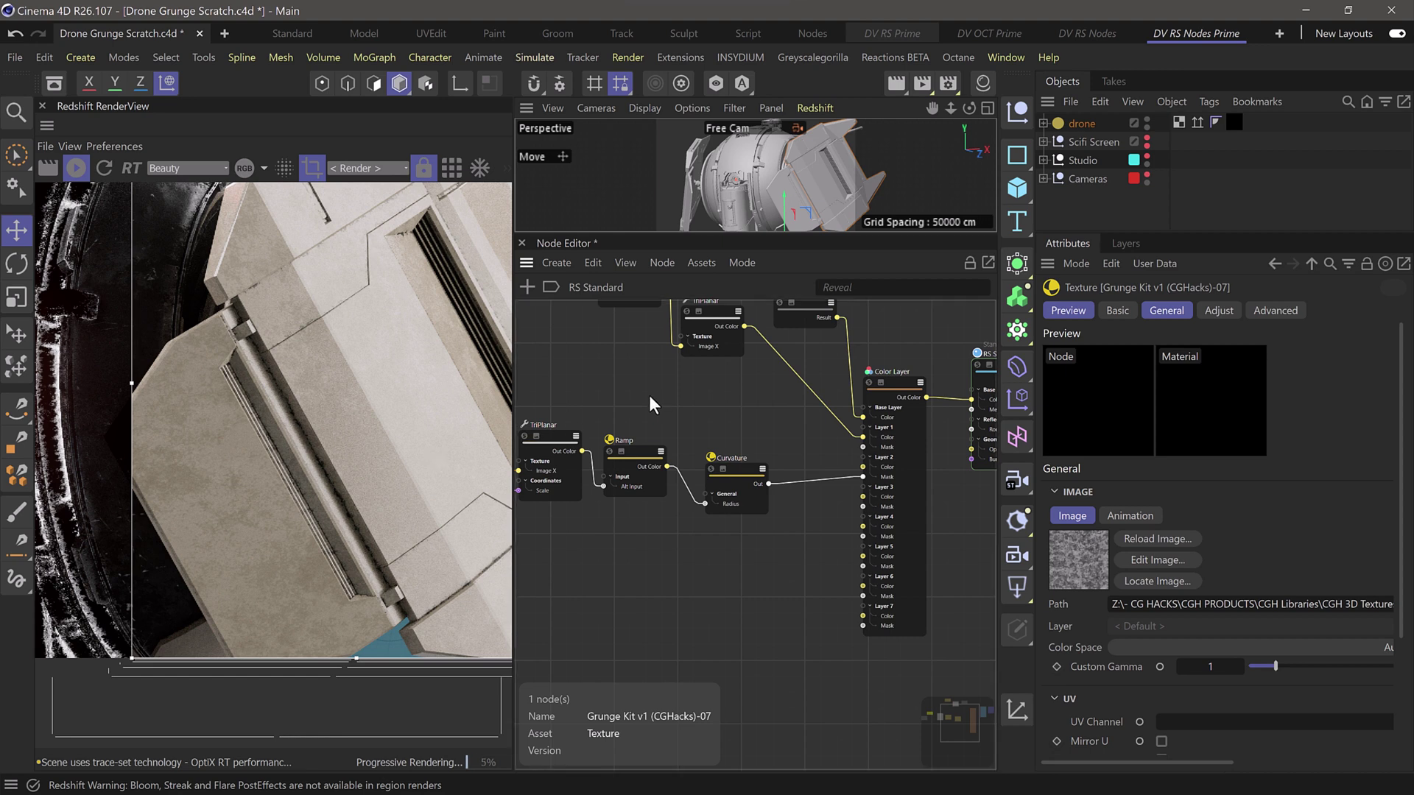
Set the Color Space of the Grunge Kit v1 (CGHacks)-01 texture to the file-io Raw option
middle_click_drag(649, 395, 652, 462)
left_click(627, 351)
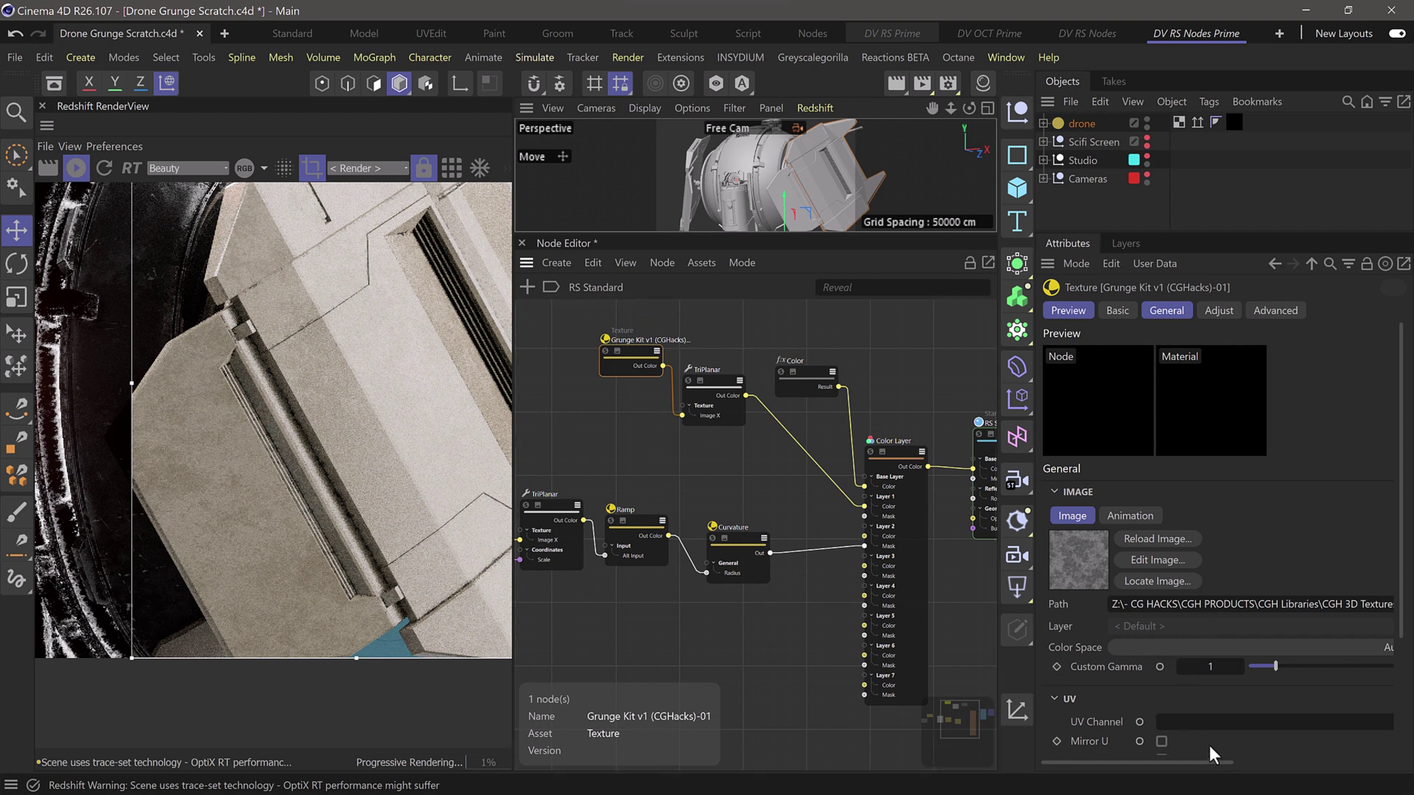
left_click_drag(1212, 761, 1317, 761)
left_click_drag(1036, 520, 979, 520)
left_click_drag(1085, 607, 1319, 609)
left_click(1208, 626)
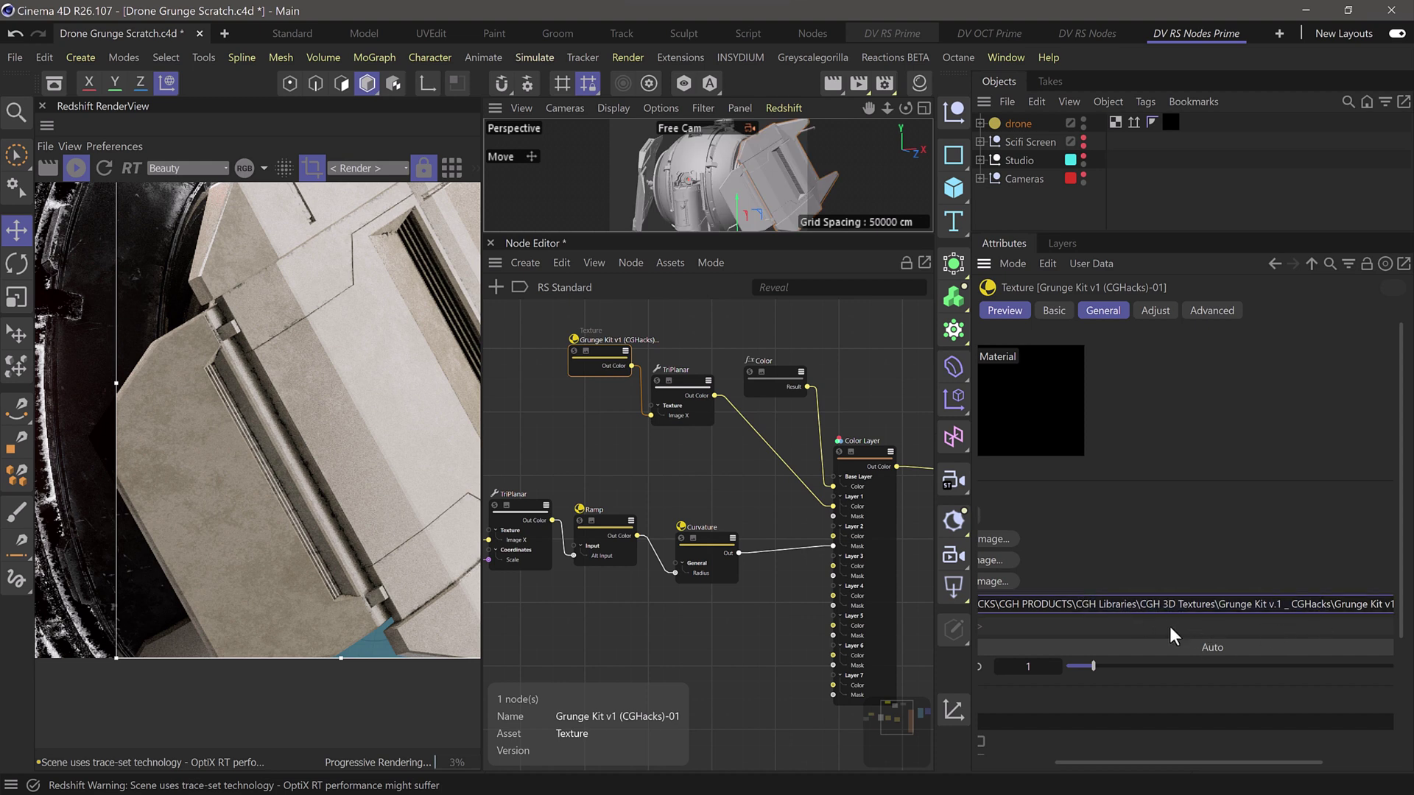
scroll(1197, 766, "left", 2)
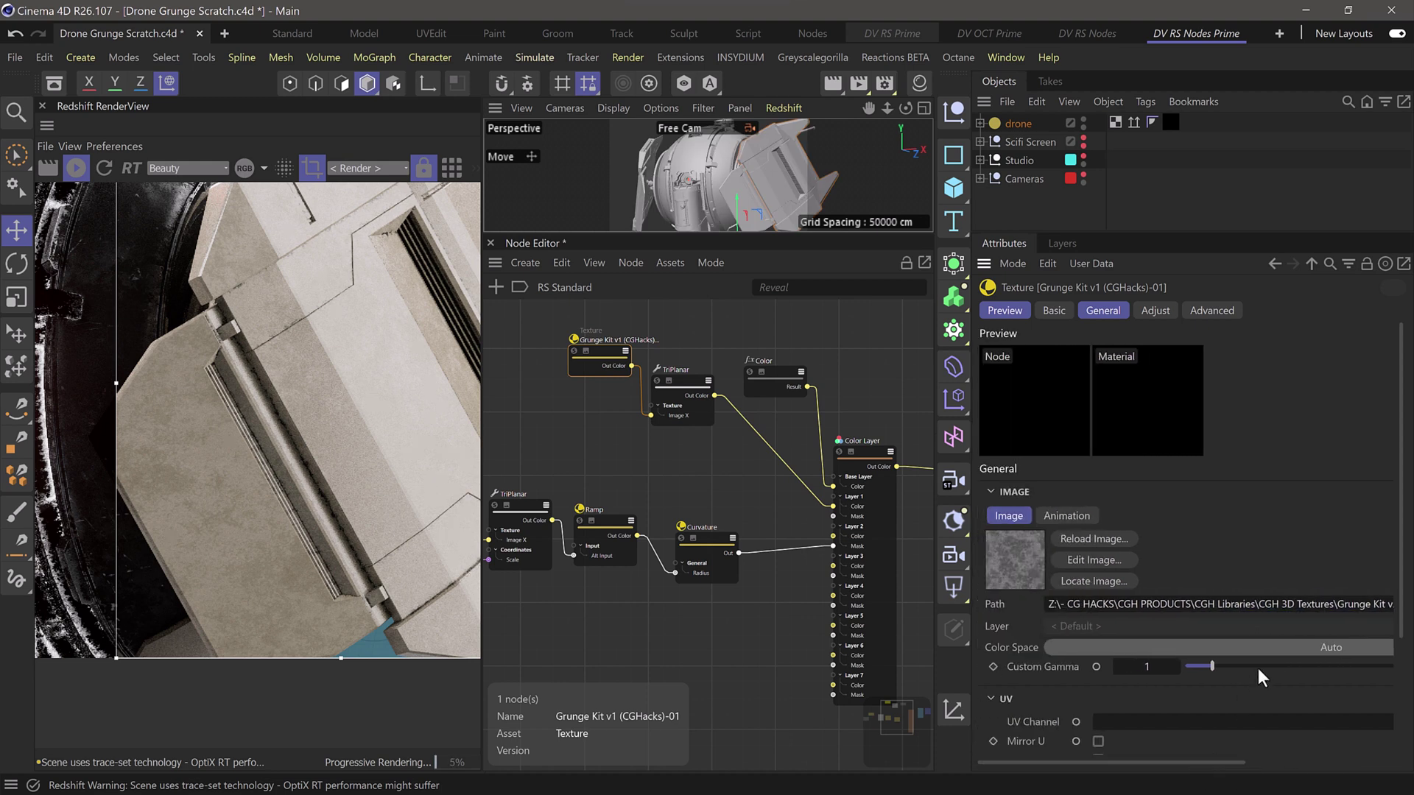
left_click(1271, 648)
mouse_move(1271, 649)
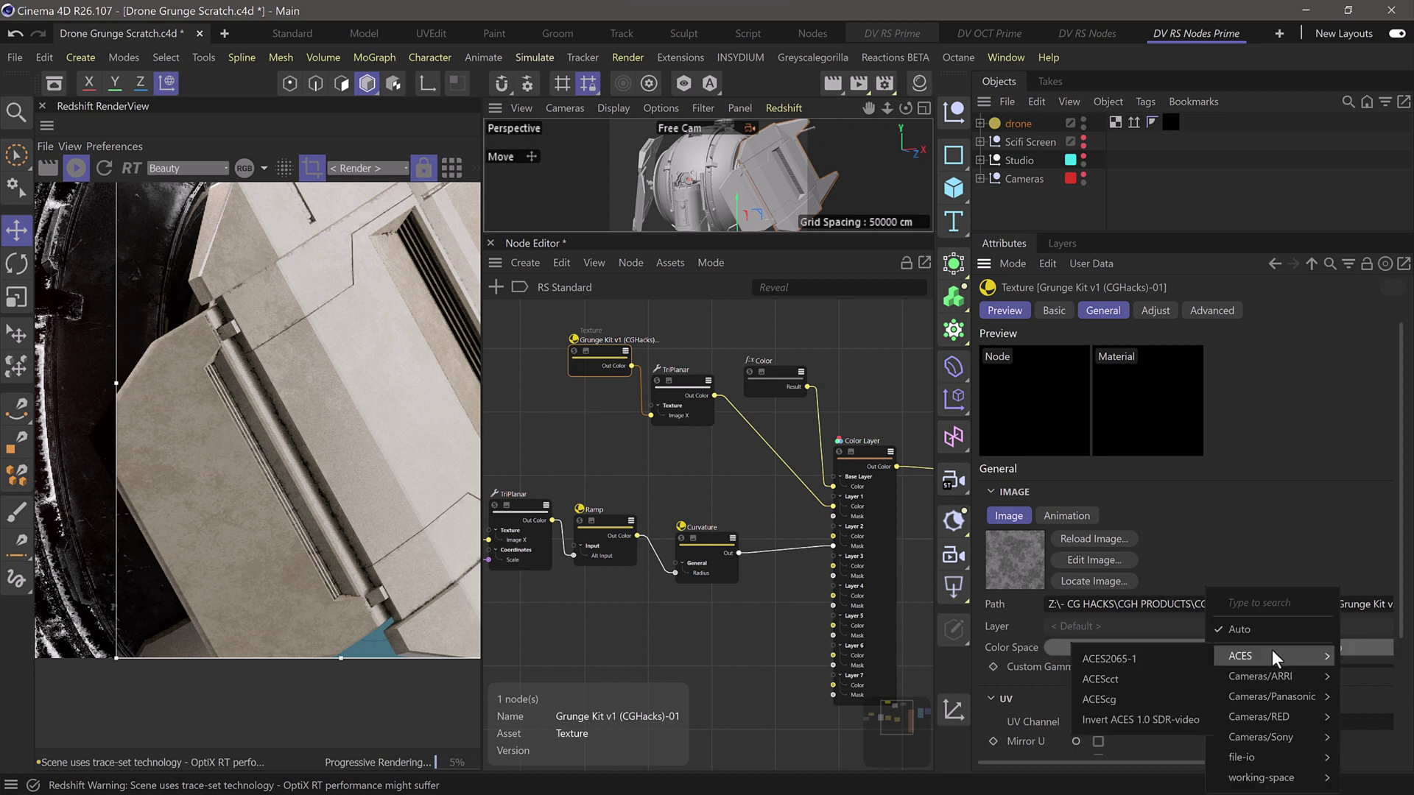
mouse_move(1257, 754)
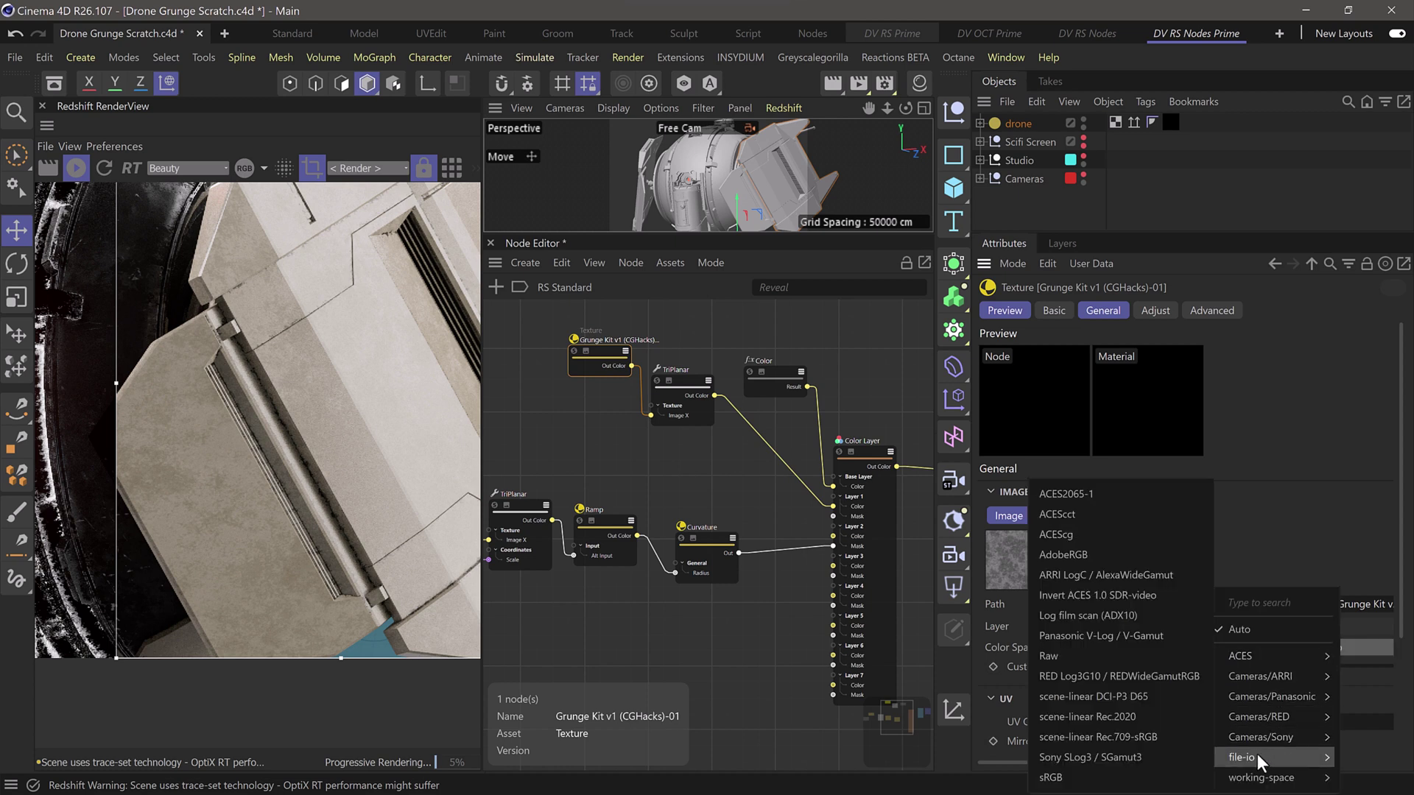
left_click(1107, 657)
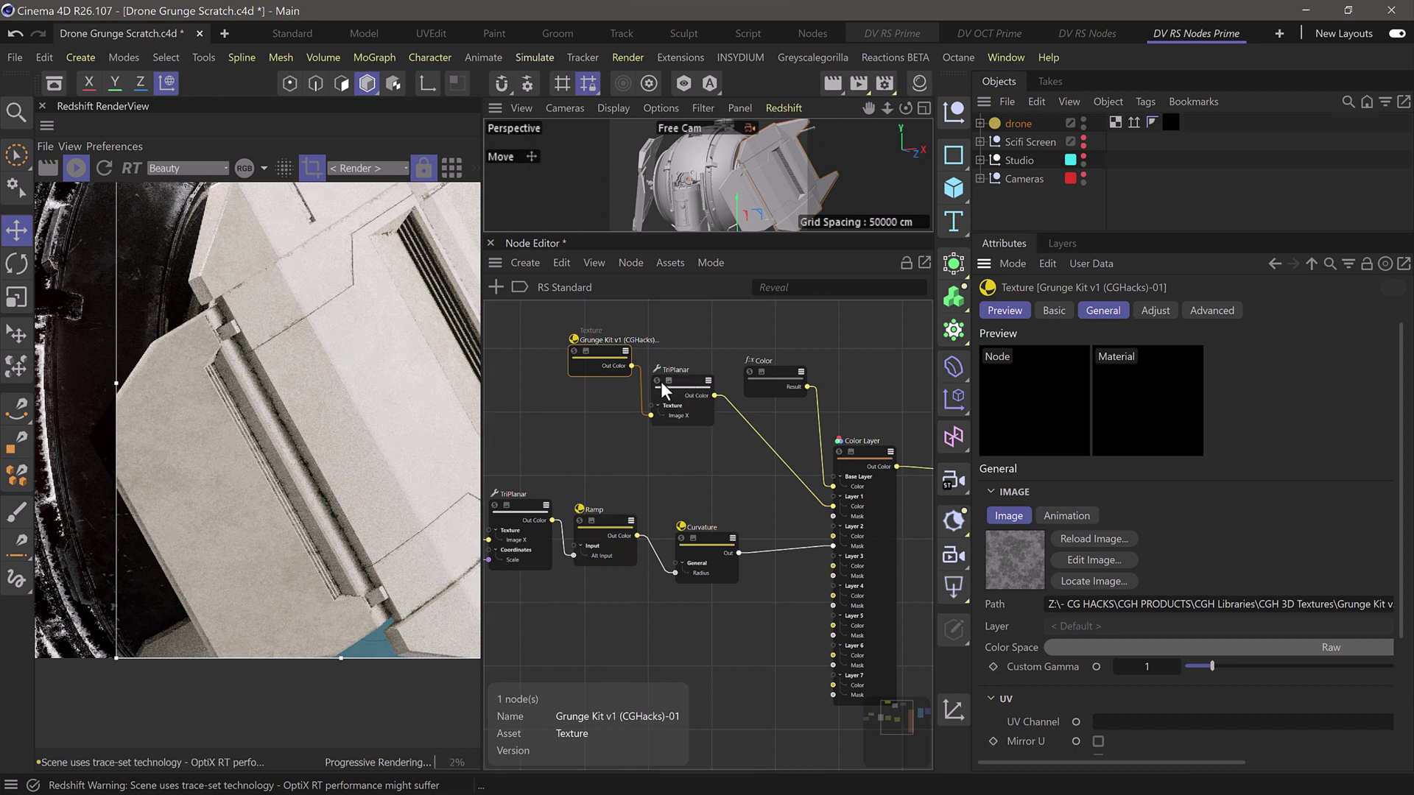
Move the grunge texture and its TriPlanar aside and insert a Ramp node between that TriPlanar and the Color Layer's Layer 1 Color
left_click_drag(605, 360, 533, 352)
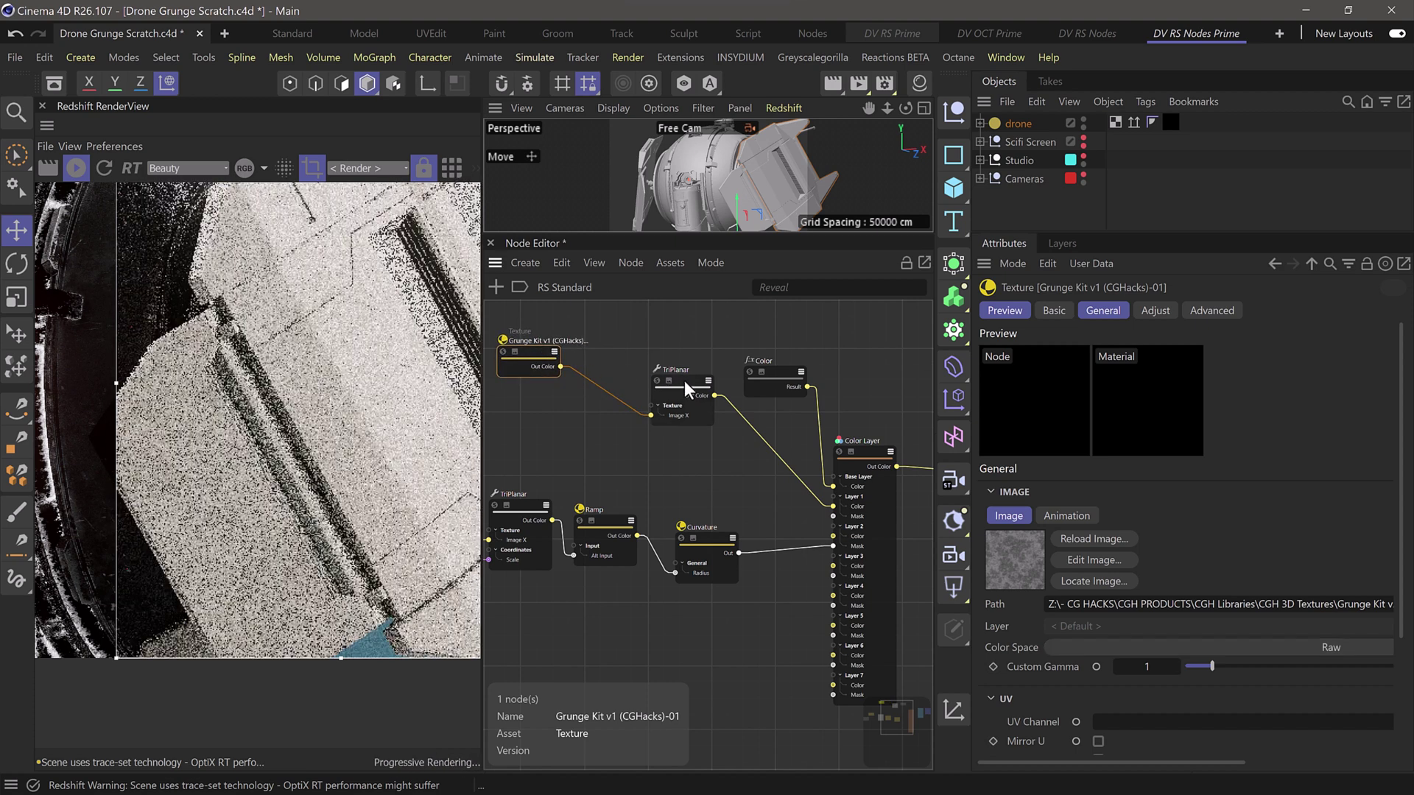
left_click_drag(686, 378, 625, 384)
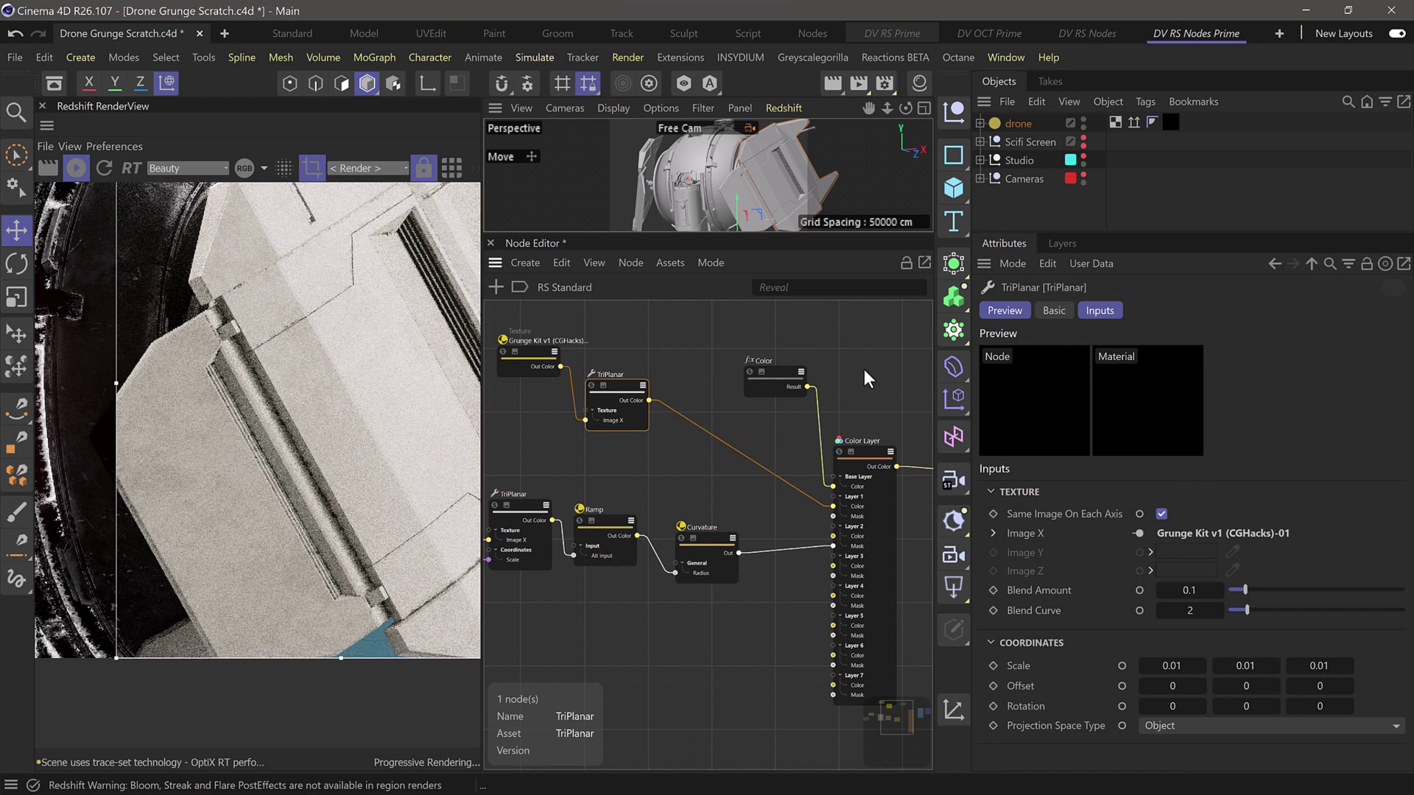
key("shift+c")
type("ramp")
left_click_drag(744, 329, 735, 416)
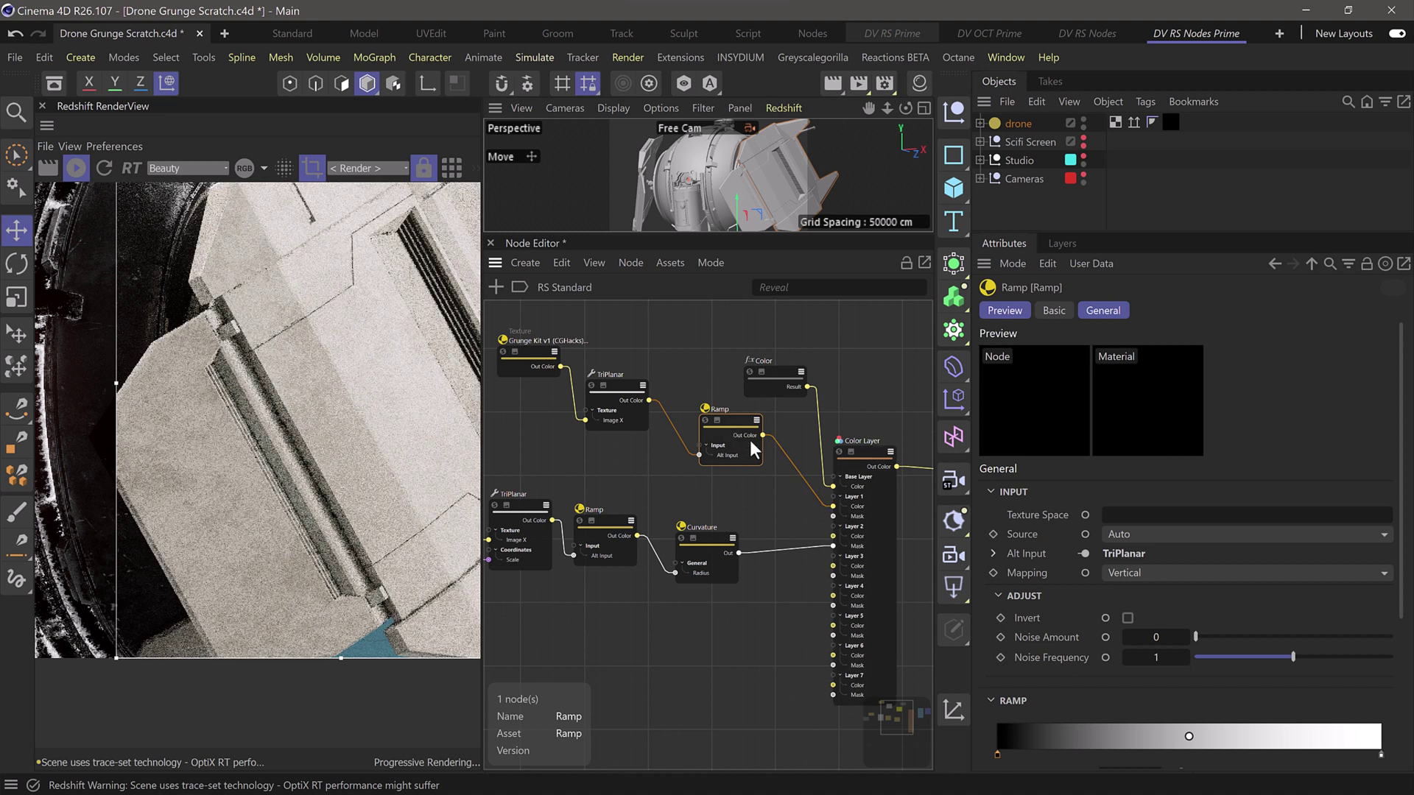
Shift the Layer 1 Ramp's black knot inward to roughly one fifth and its bias handle to about three quarters between the knots
left_click_drag(997, 754, 1069, 754)
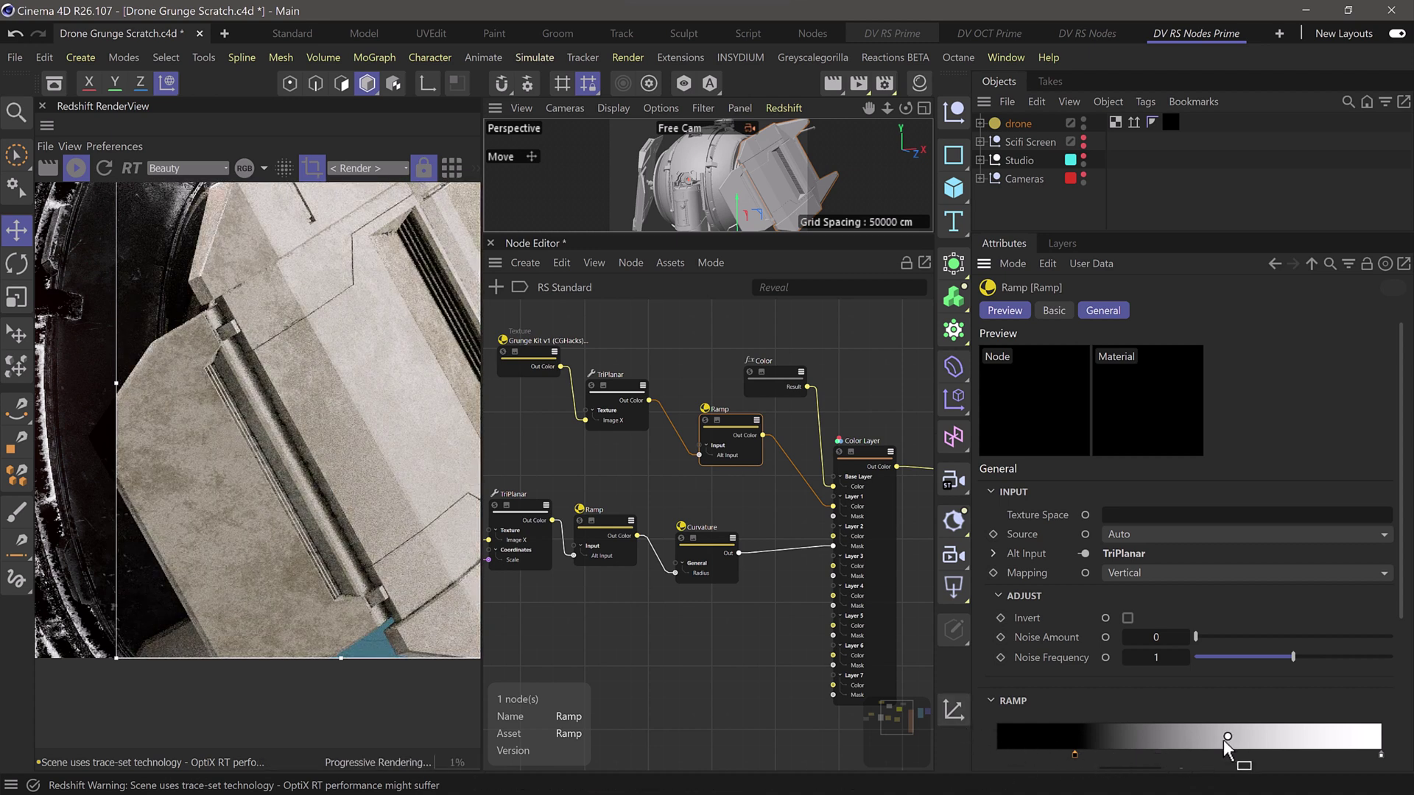
left_click_drag(1227, 736, 1311, 739)
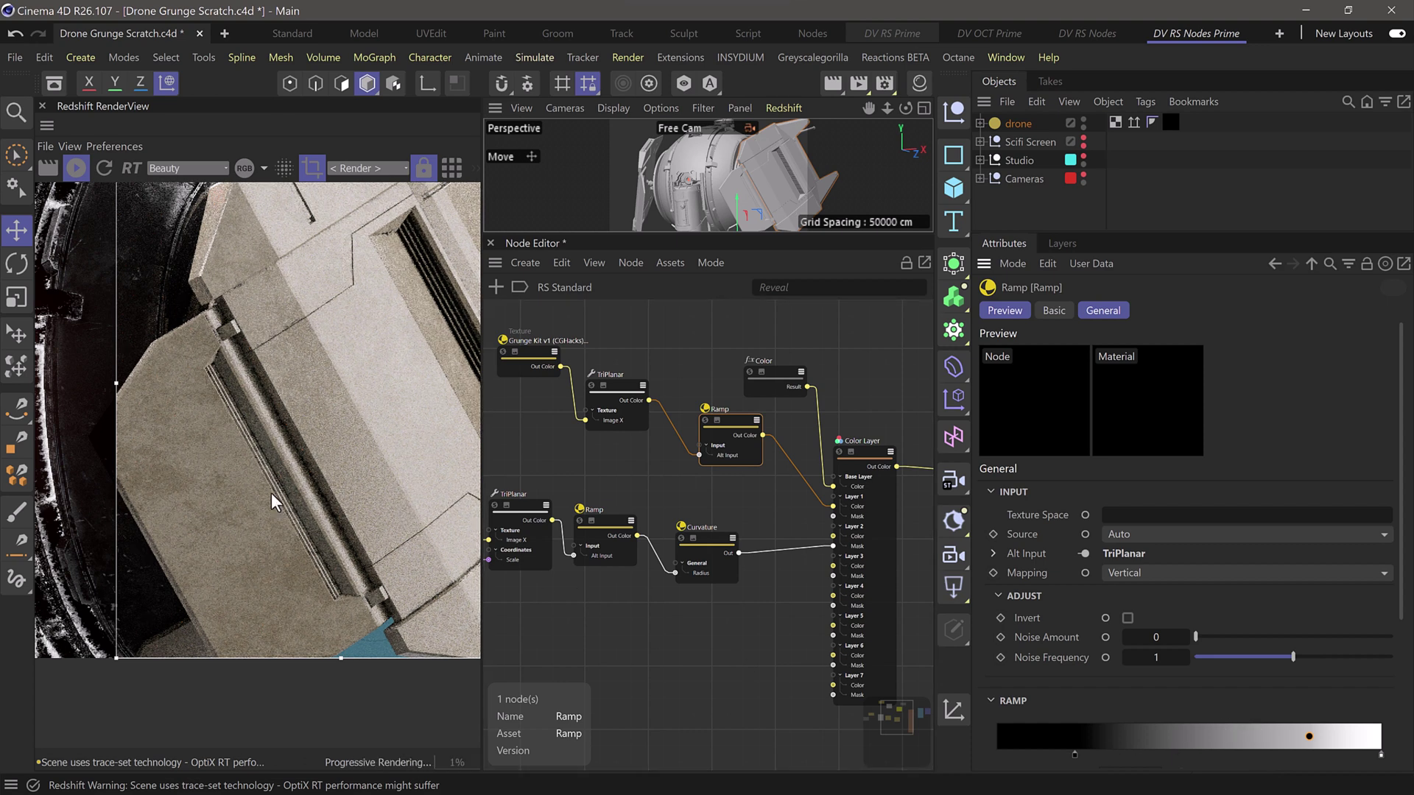
scroll(1307, 627, "down", 3)
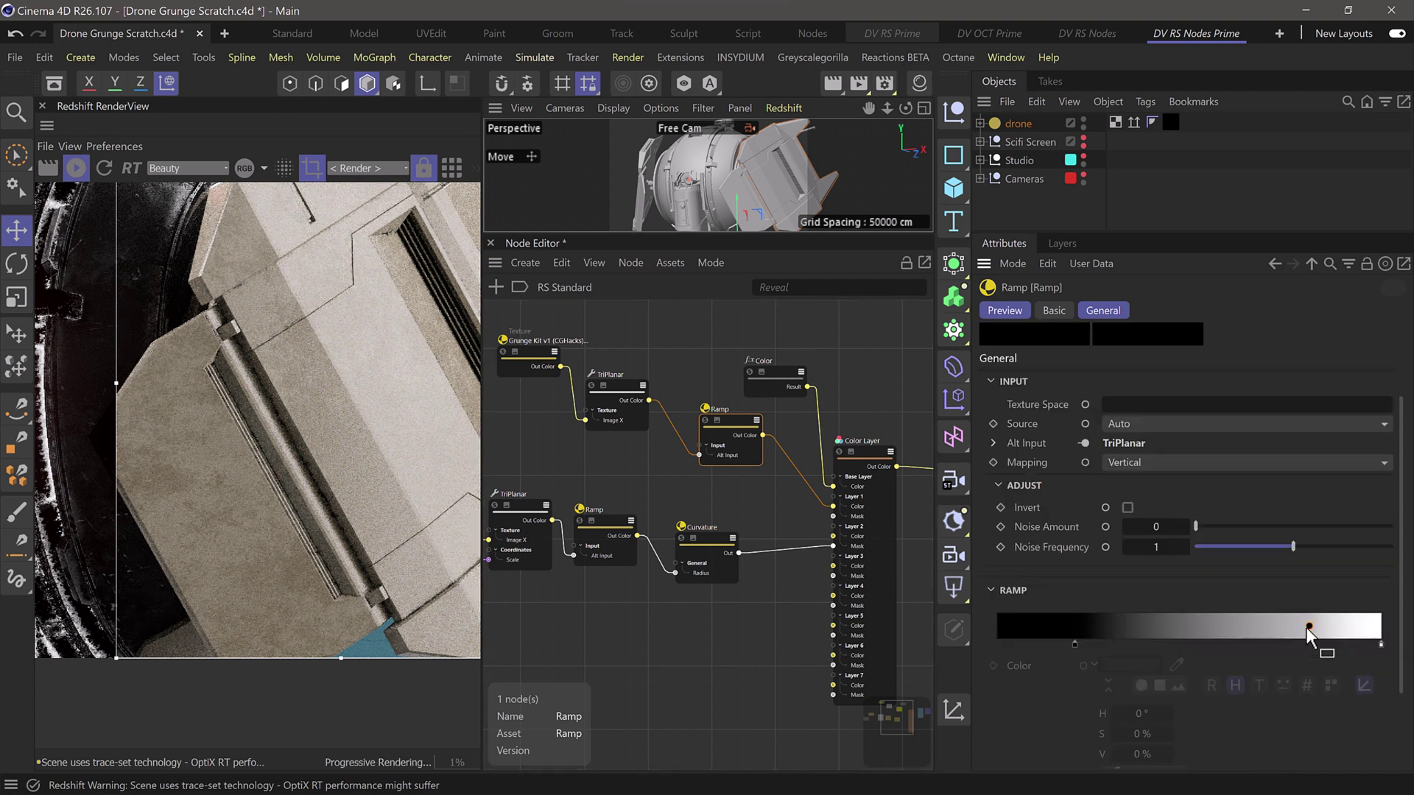
right_click(1225, 641)
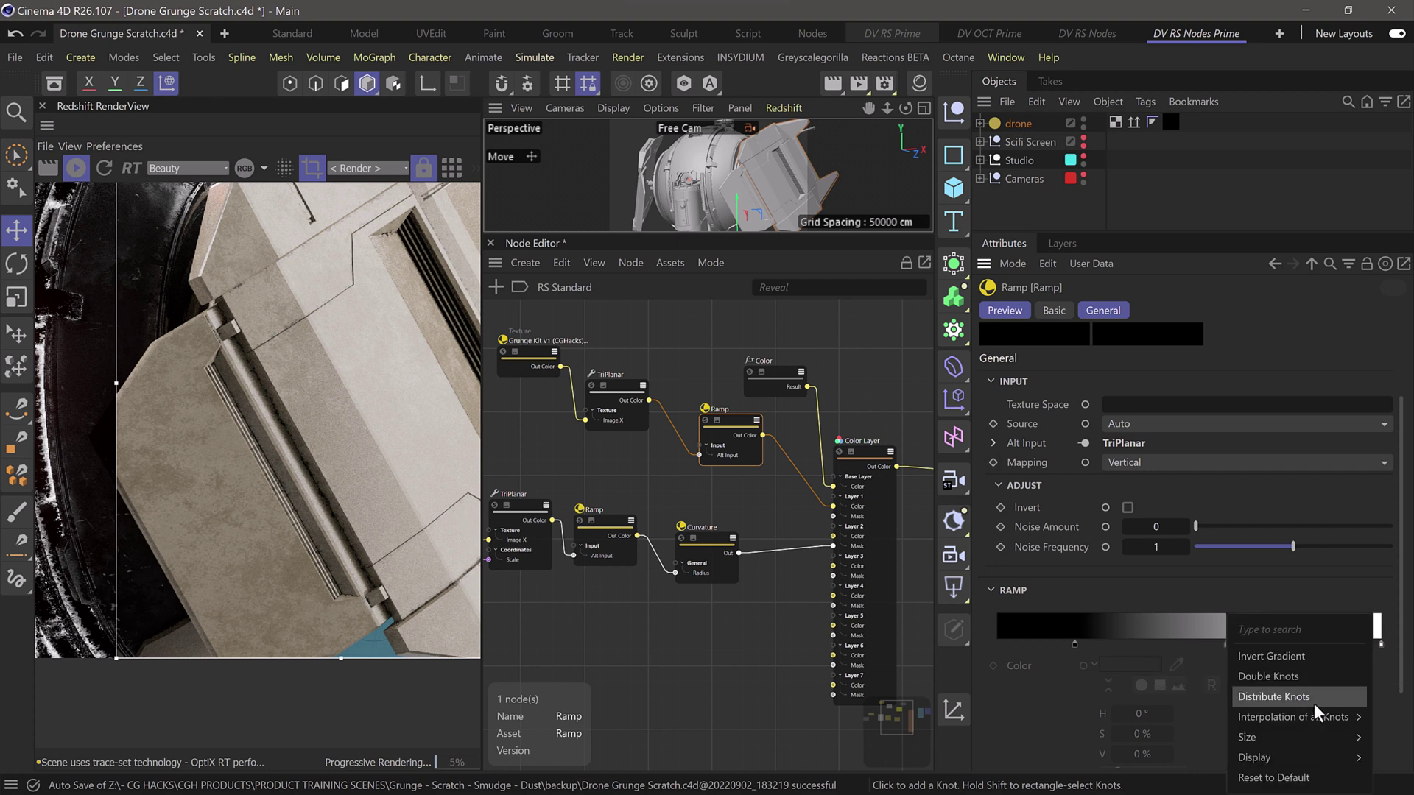
mouse_move(1296, 717)
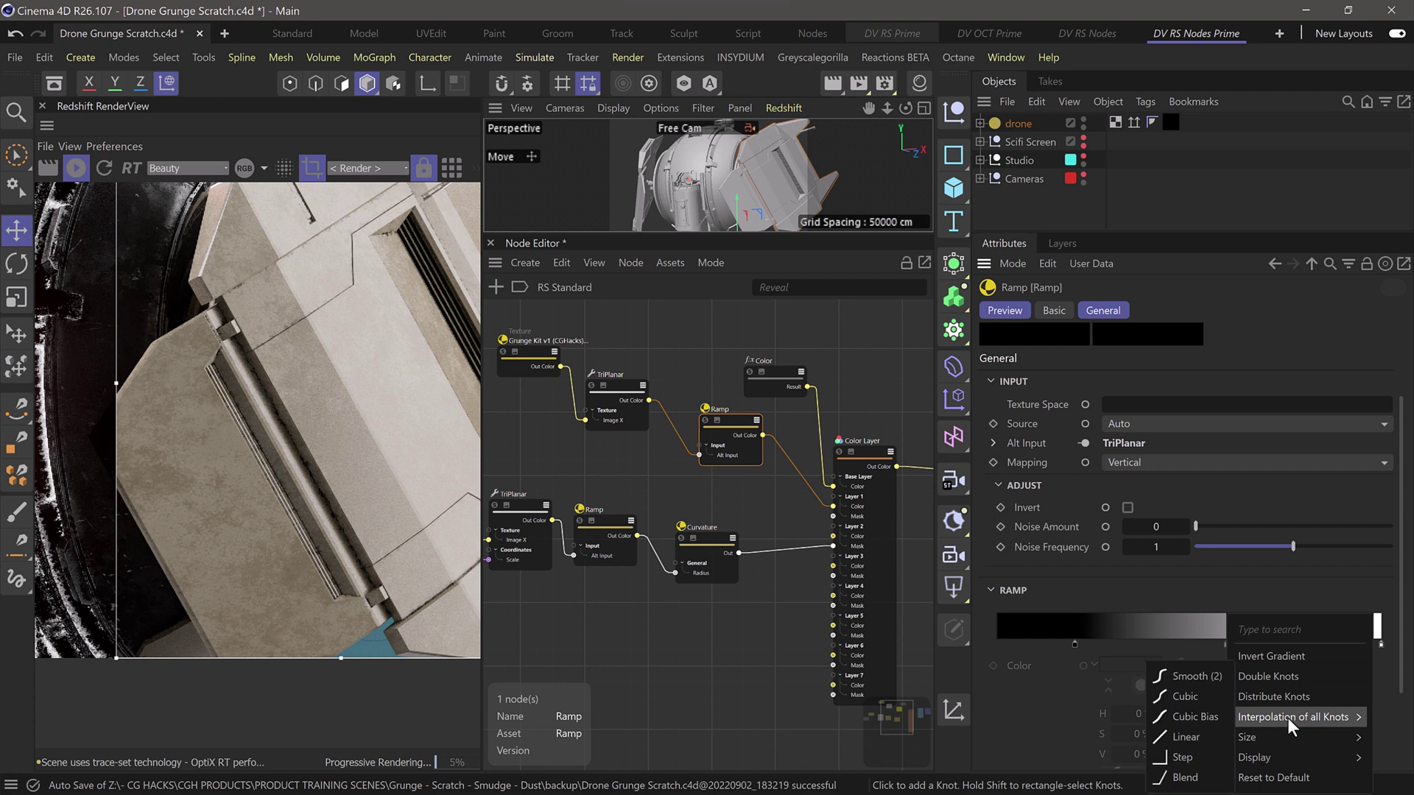
left_click(1203, 717)
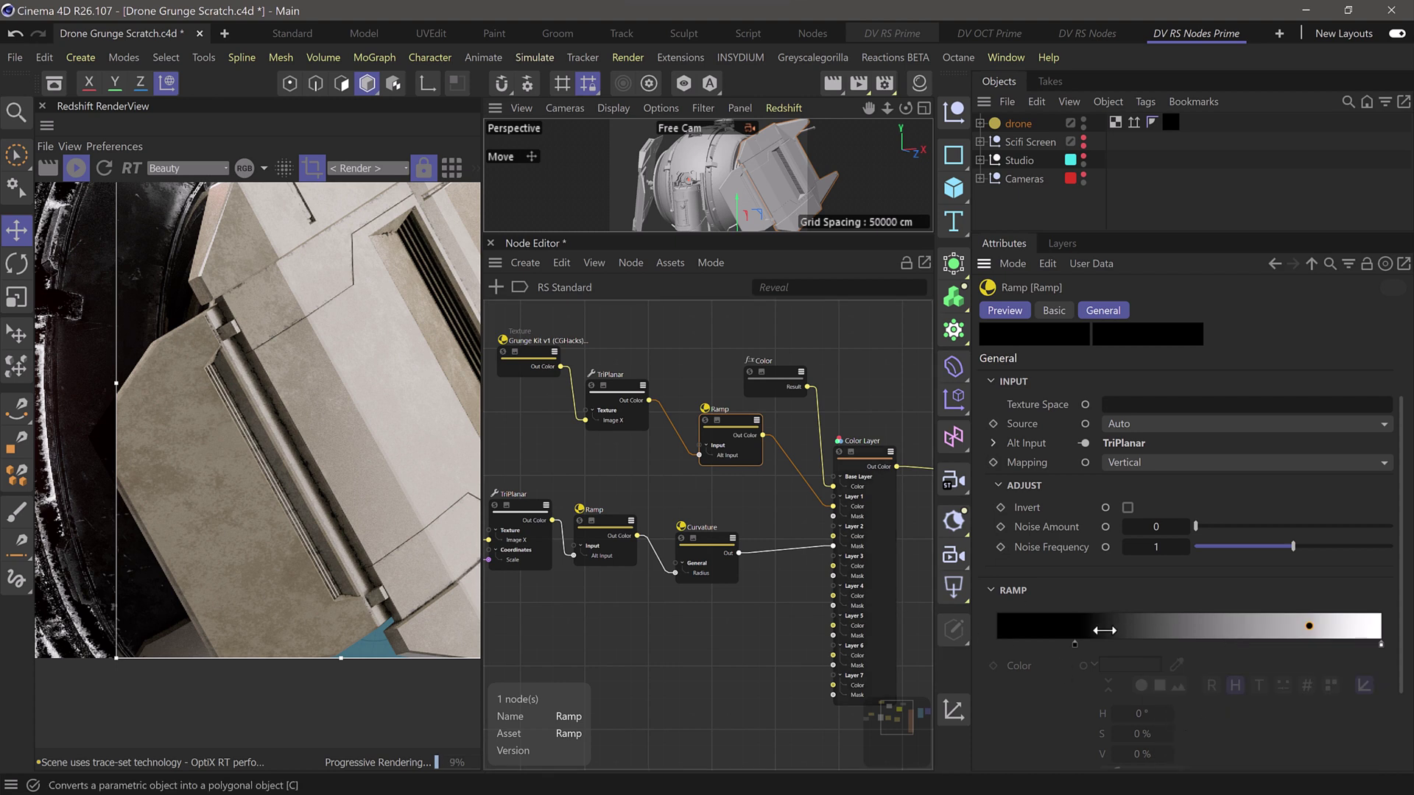
Readjust the Layer 1 Ramp's contrast, placing the black knot at about 14% and the white knot at about 89%
left_click_drag(1074, 645, 1117, 652)
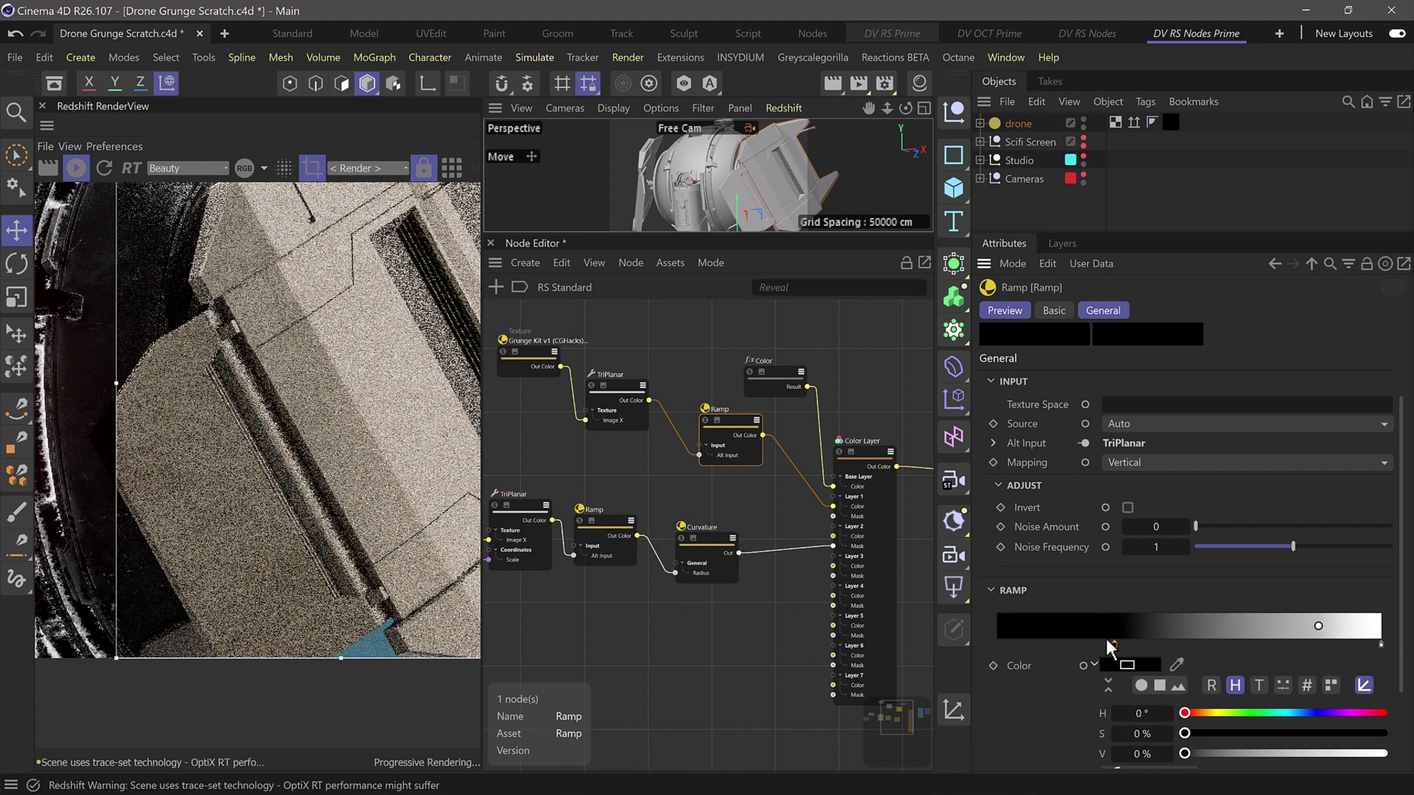
left_click_drag(1117, 652, 1053, 651)
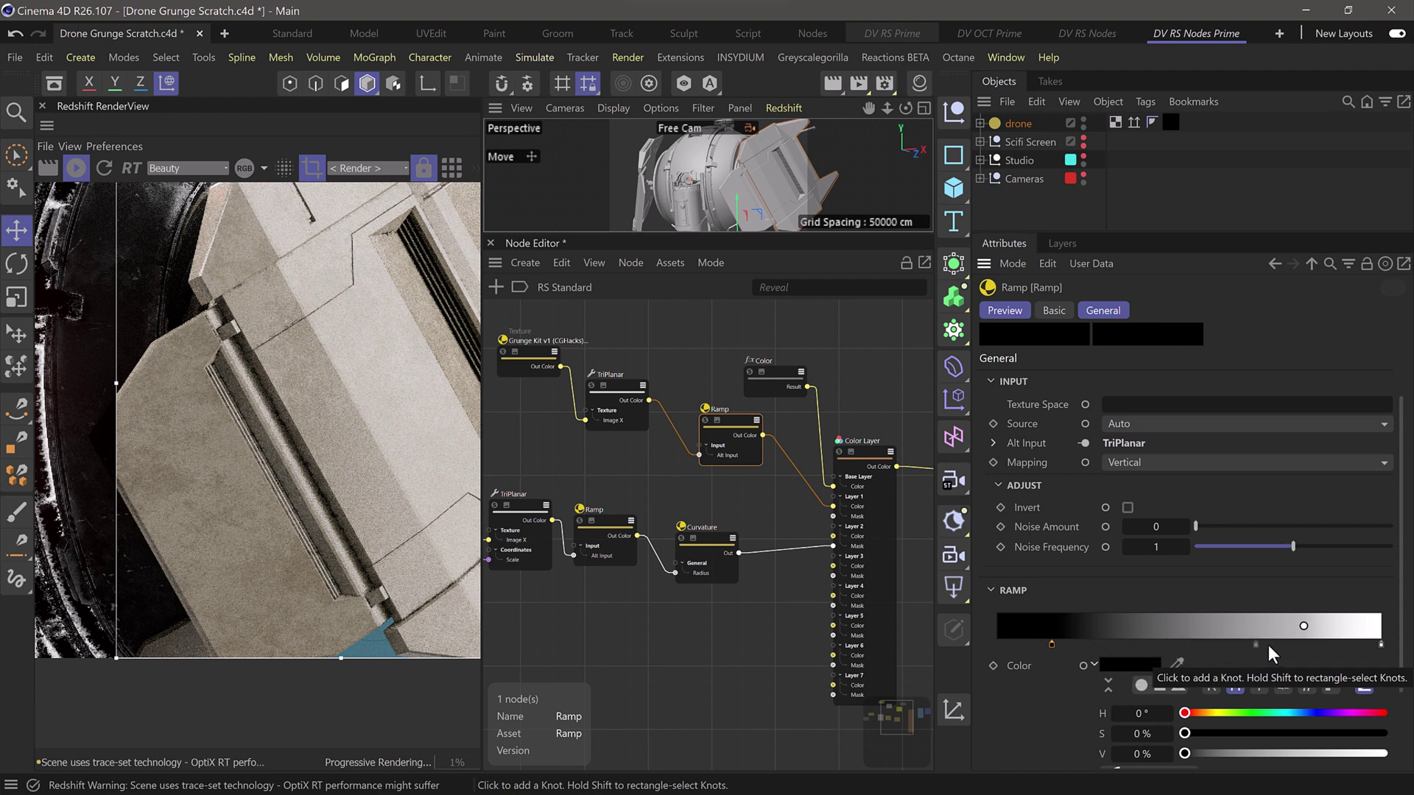
left_click_drag(1381, 653, 1315, 654)
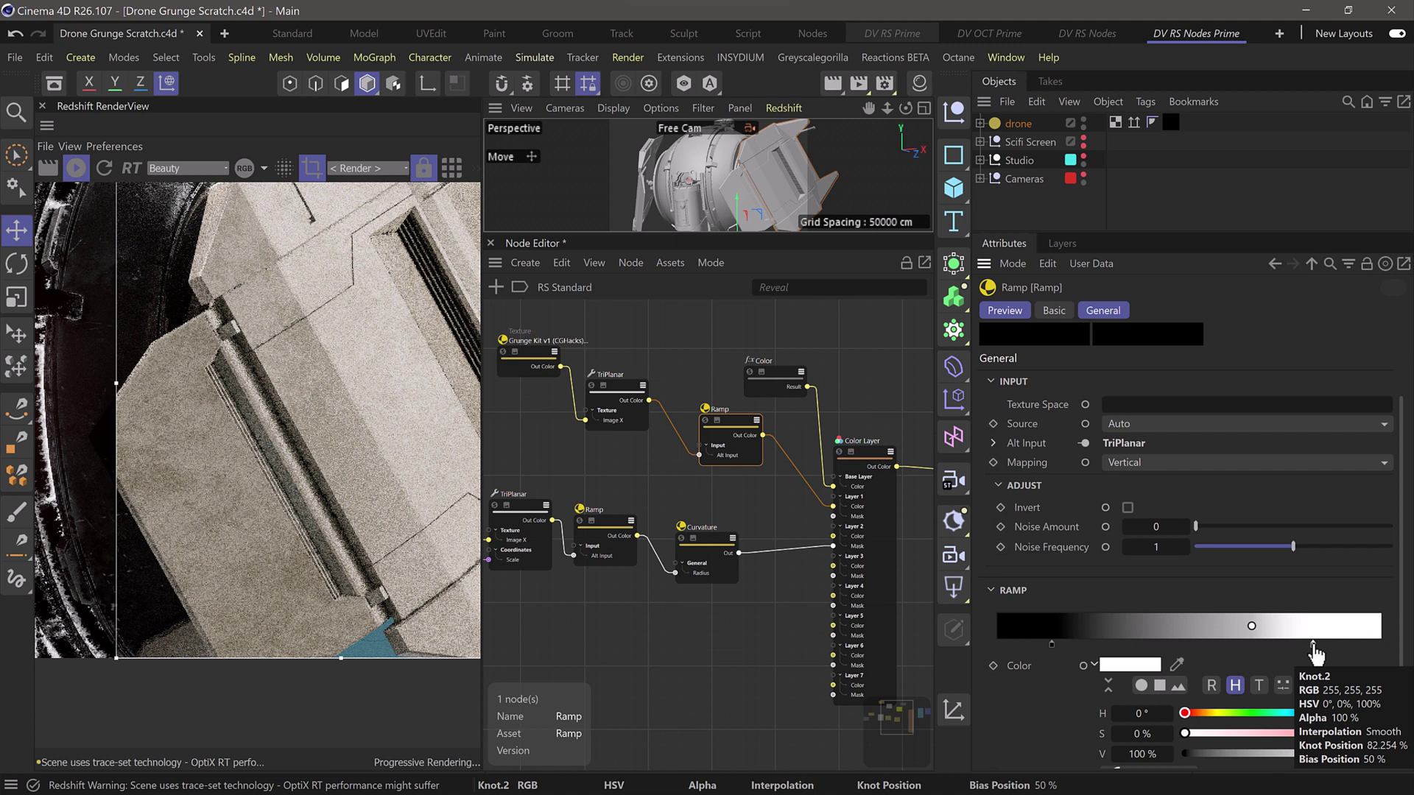
left_click_drag(1315, 654, 1340, 654)
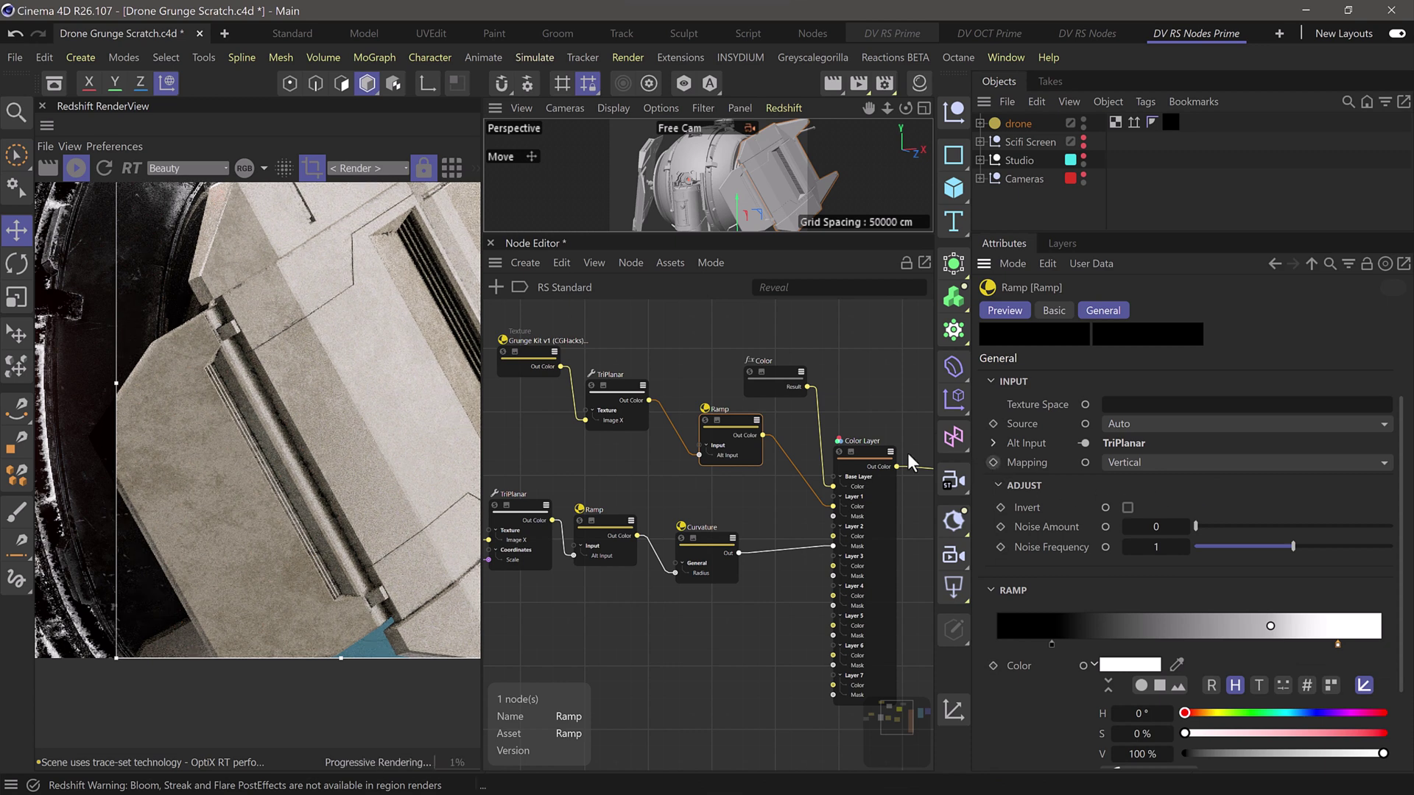
Set the Color Layer's Layer 1 Mask value to 0.75
left_click(862, 447)
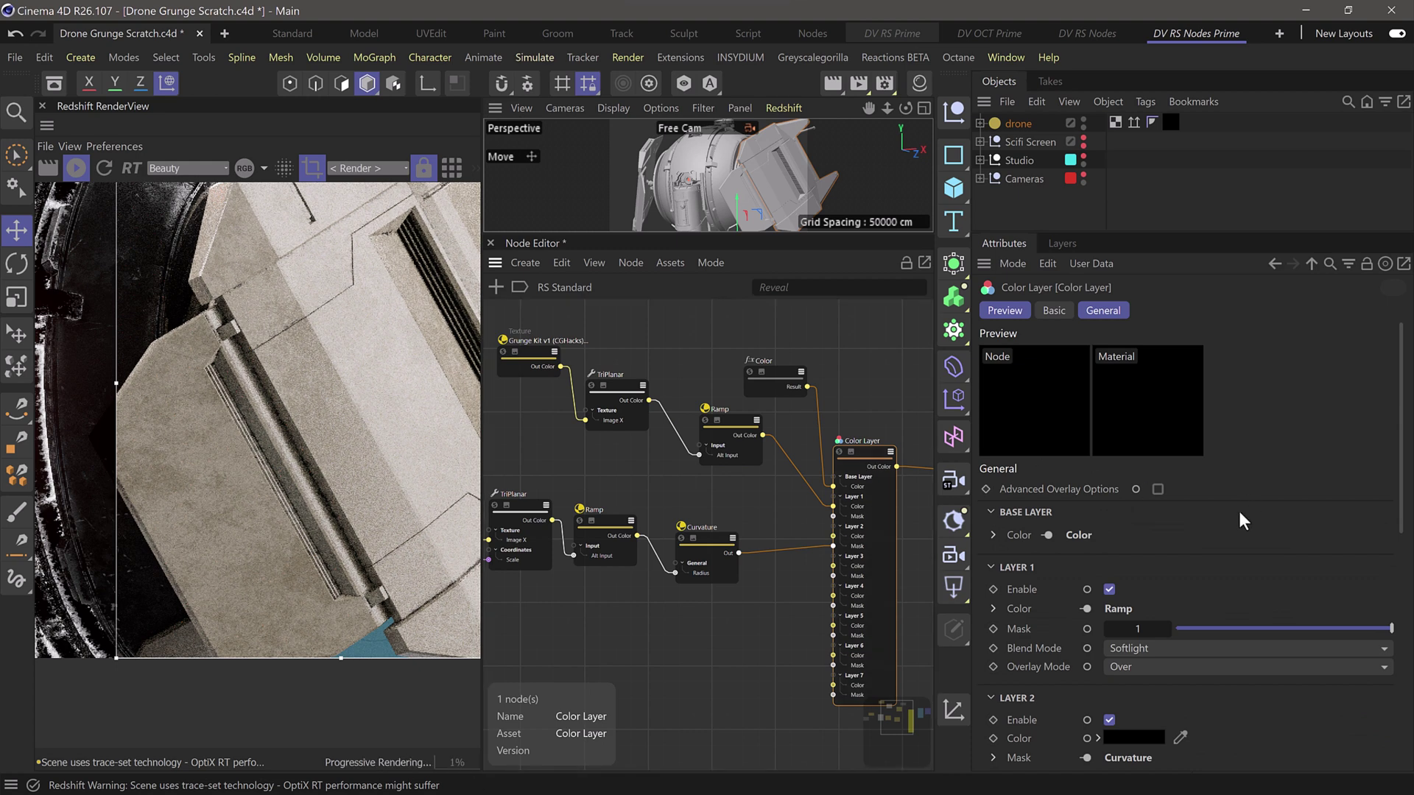
left_click(1270, 629)
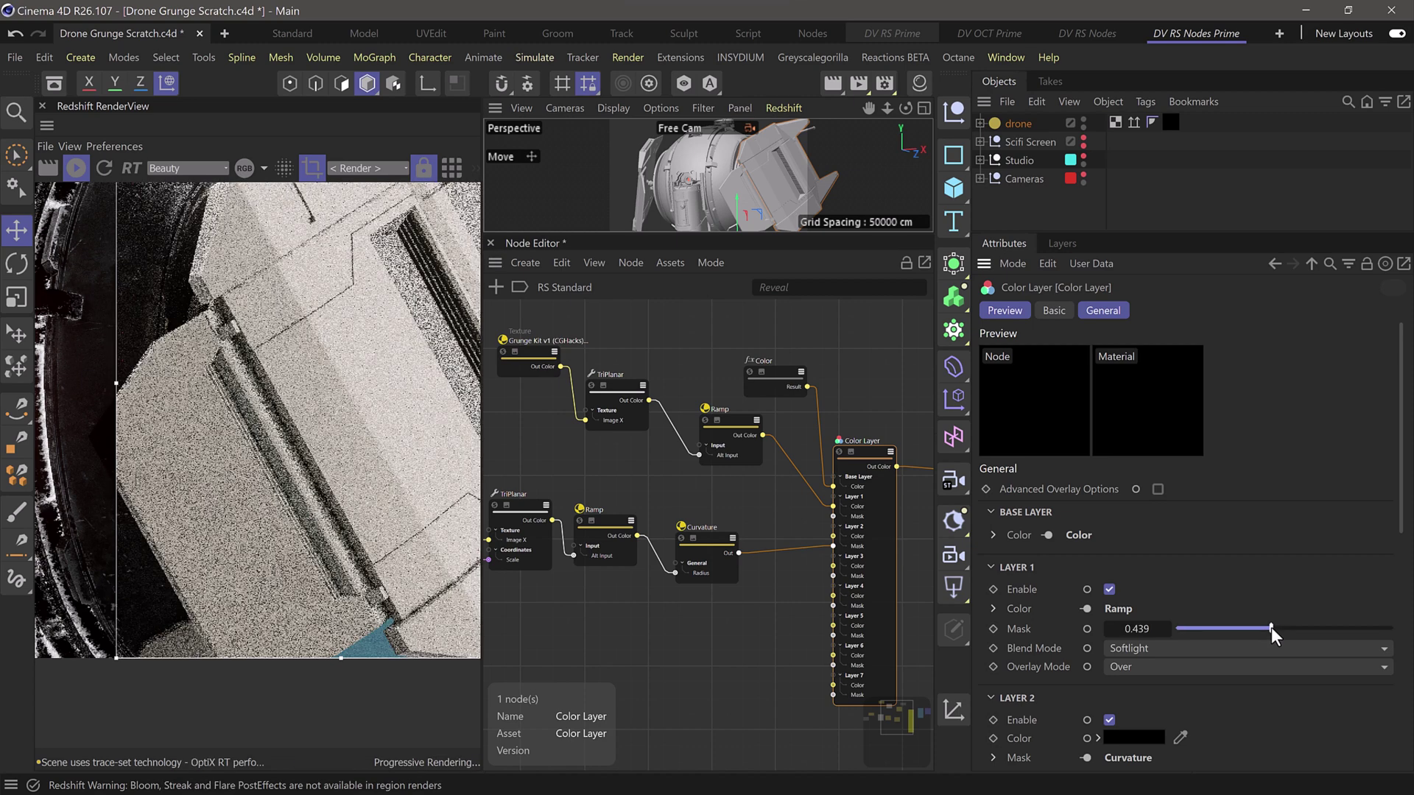
left_click(1283, 628)
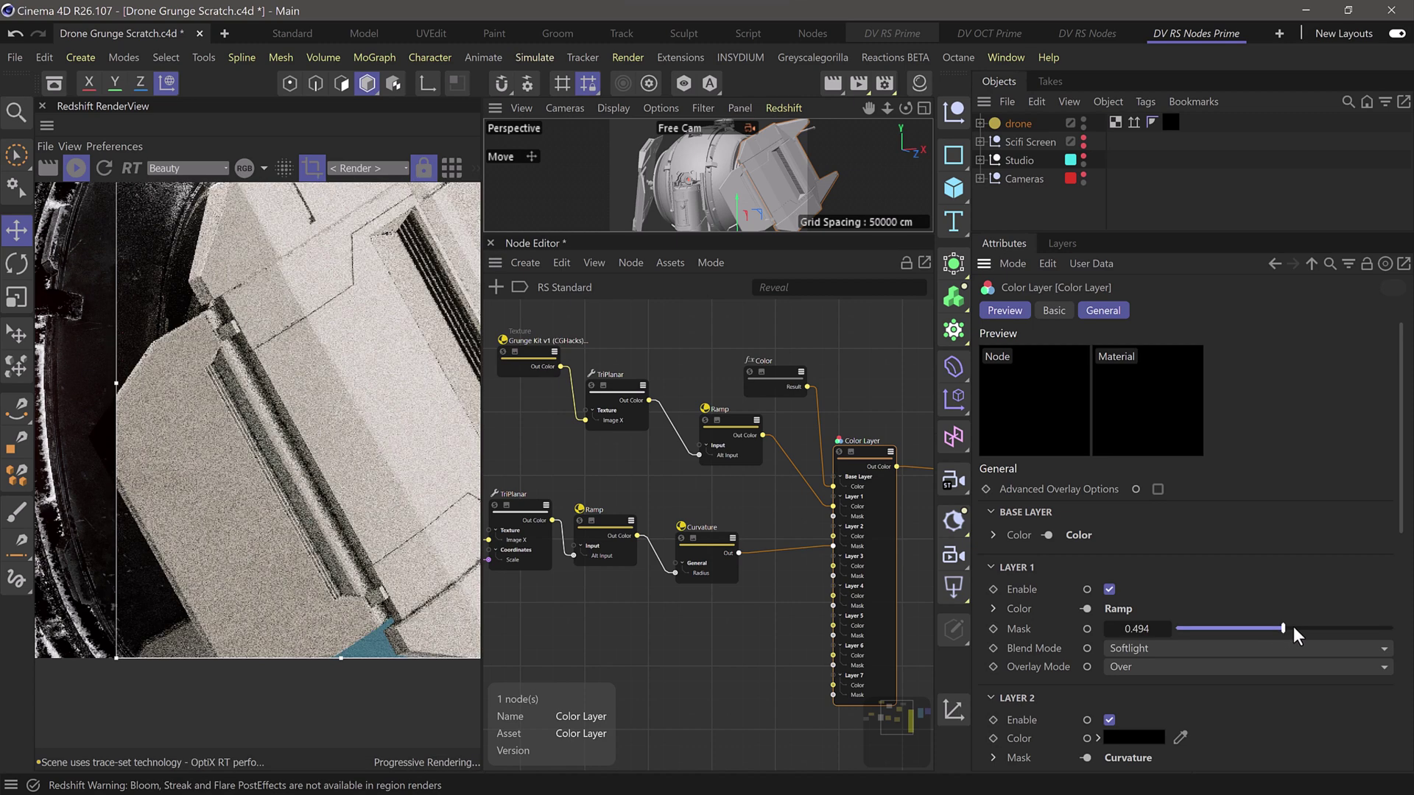
left_click(1292, 626)
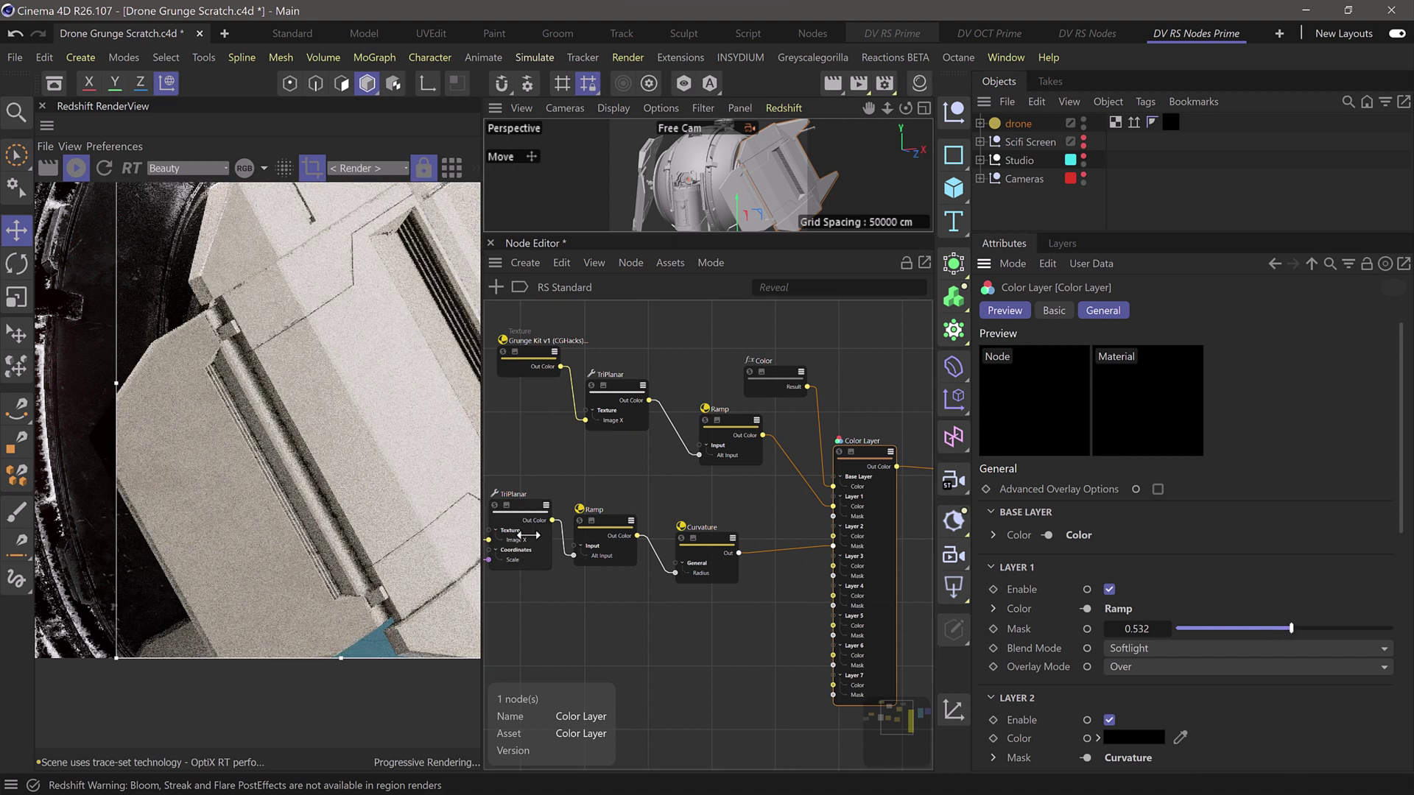
left_click(1305, 627)
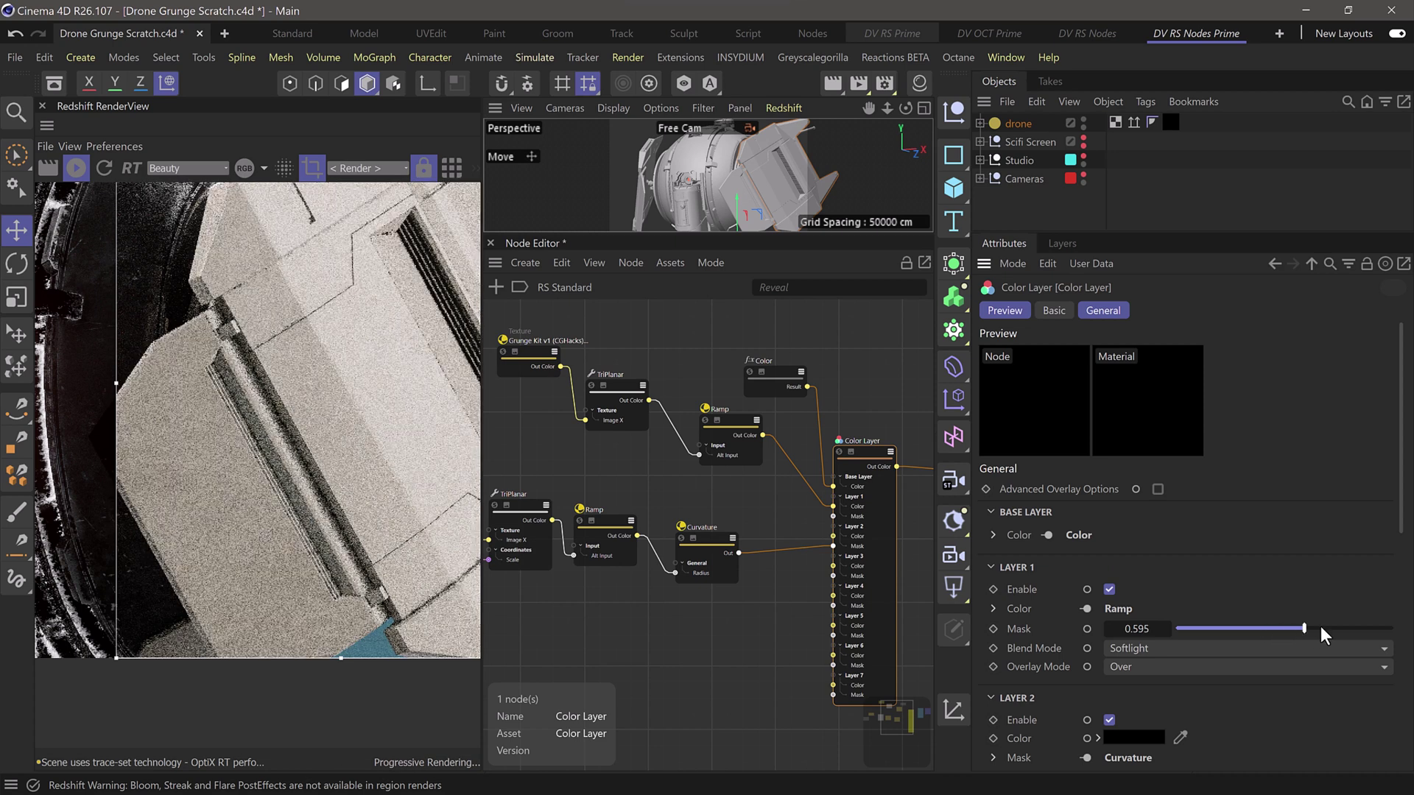
left_click(1126, 628)
key("BackSpace")
type("0.75")
key("Return")
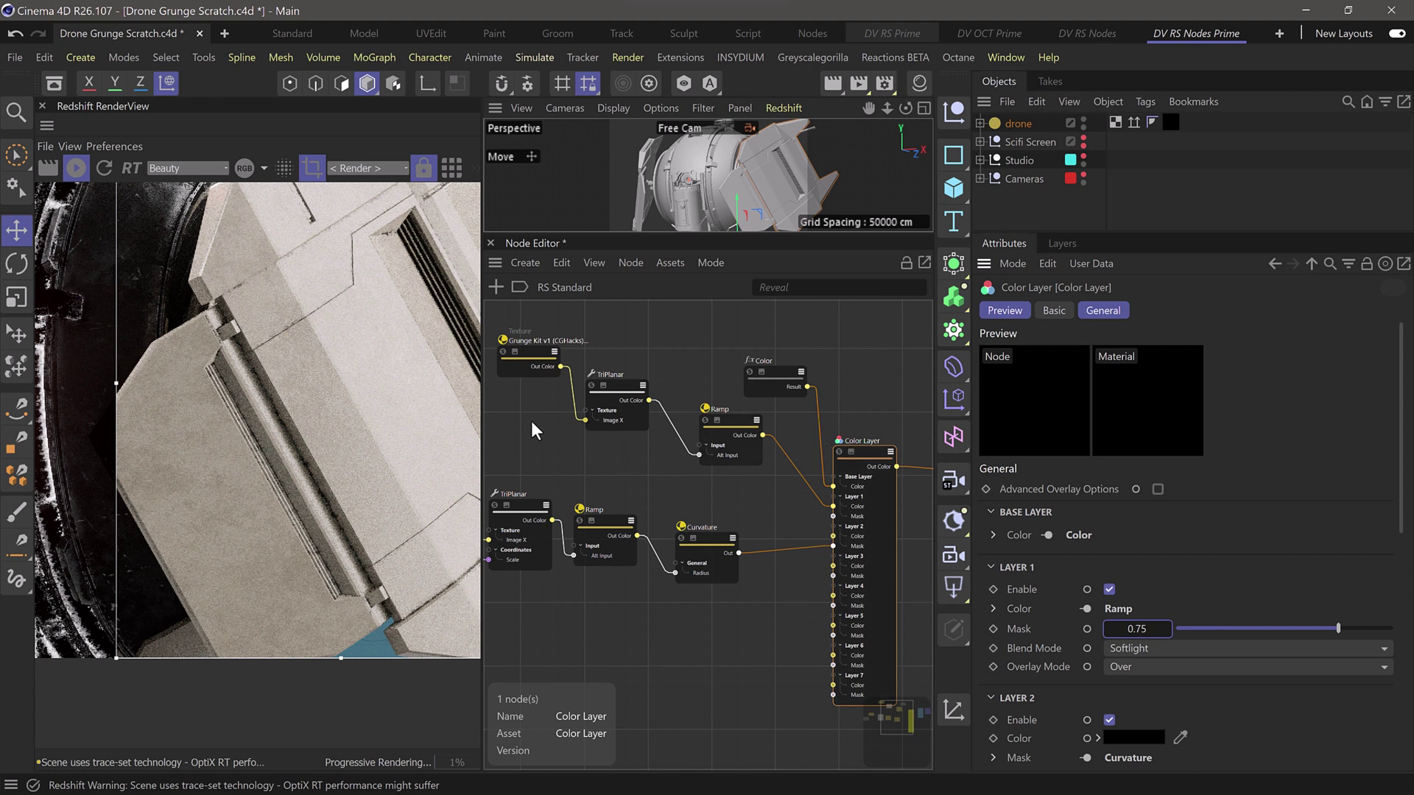
Set the Color Layer's Layer 2 Color to a dark brown with hue 18°, saturation 36% and value 8%
scroll(383, 391, "down", 5)
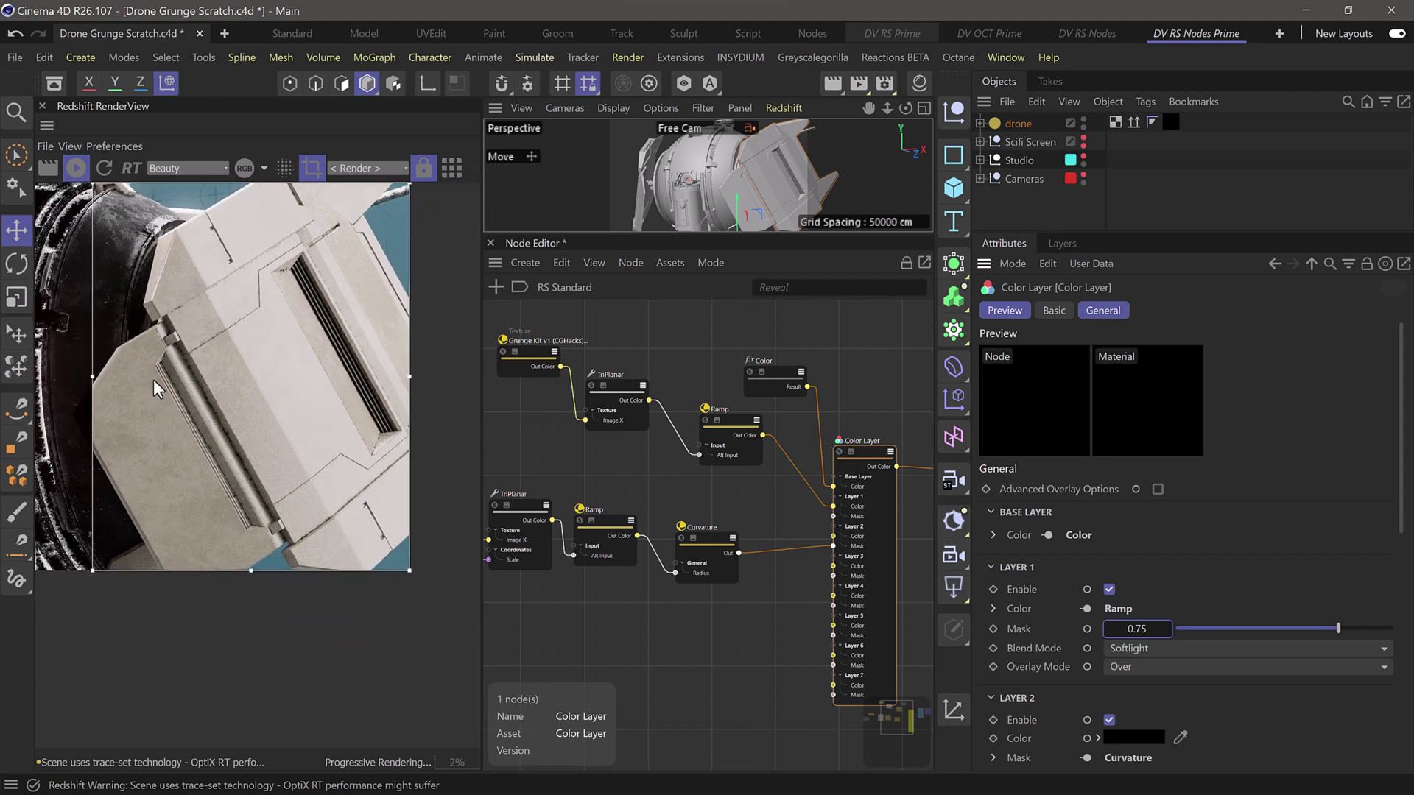
scroll(271, 455, "up", 3)
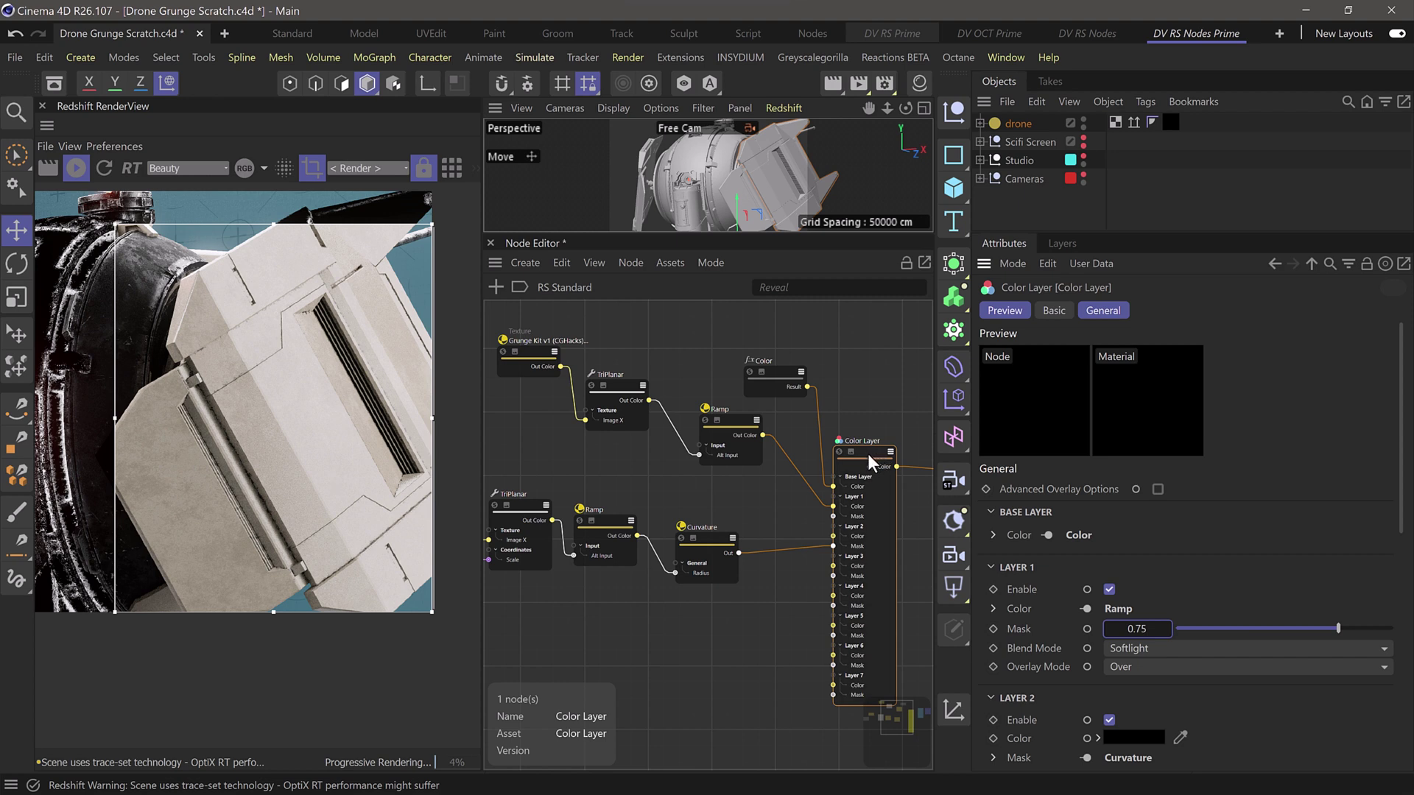
scroll(1275, 518, "down", 5)
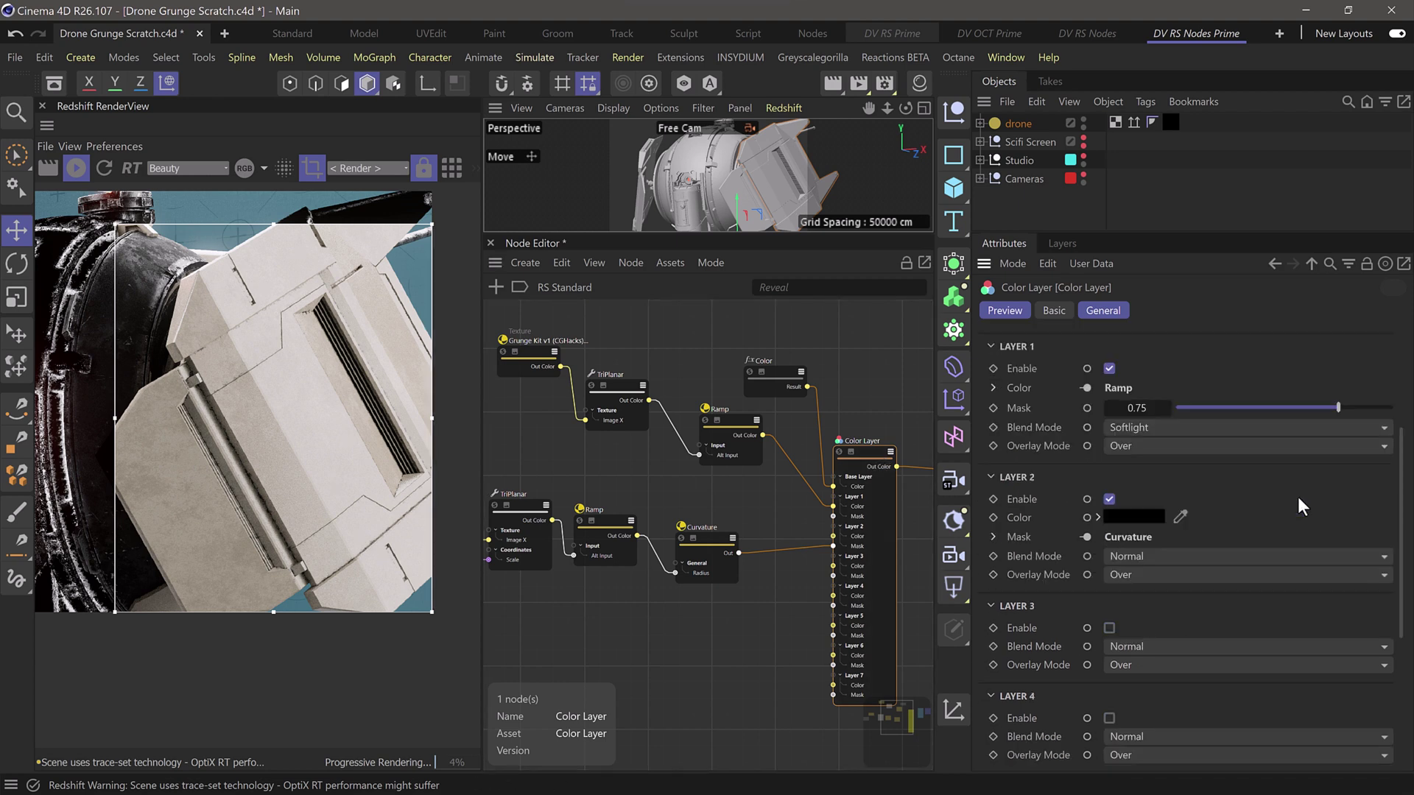
left_click(1123, 515)
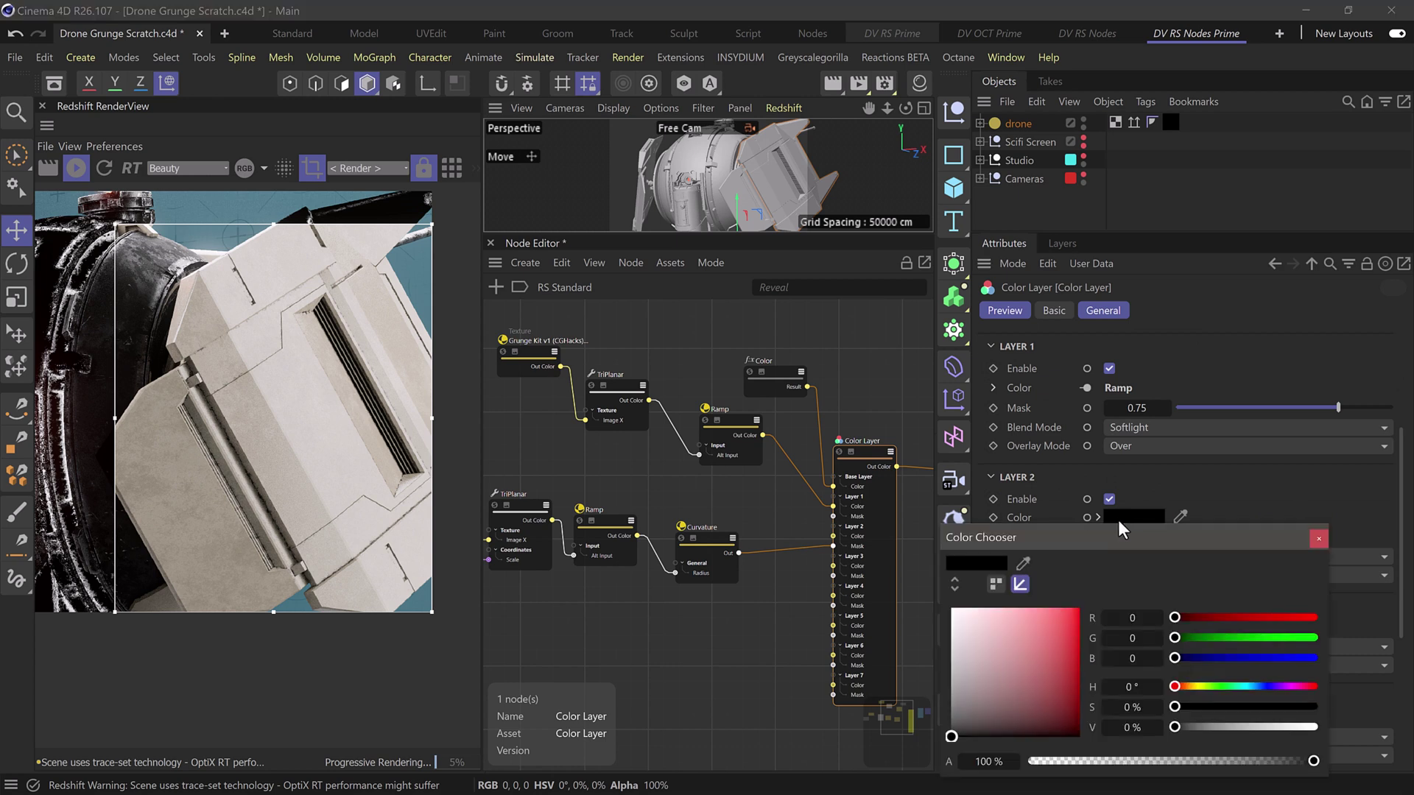
mouse_move(1176, 686)
left_mouse_down()
mouse_move(1204, 707)
mouse_move(1178, 729)
mouse_move(1180, 686)
mouse_move(1195, 709)
left_mouse_up()
left_click(1180, 707)
left_click(1180, 728)
left_click(1182, 686)
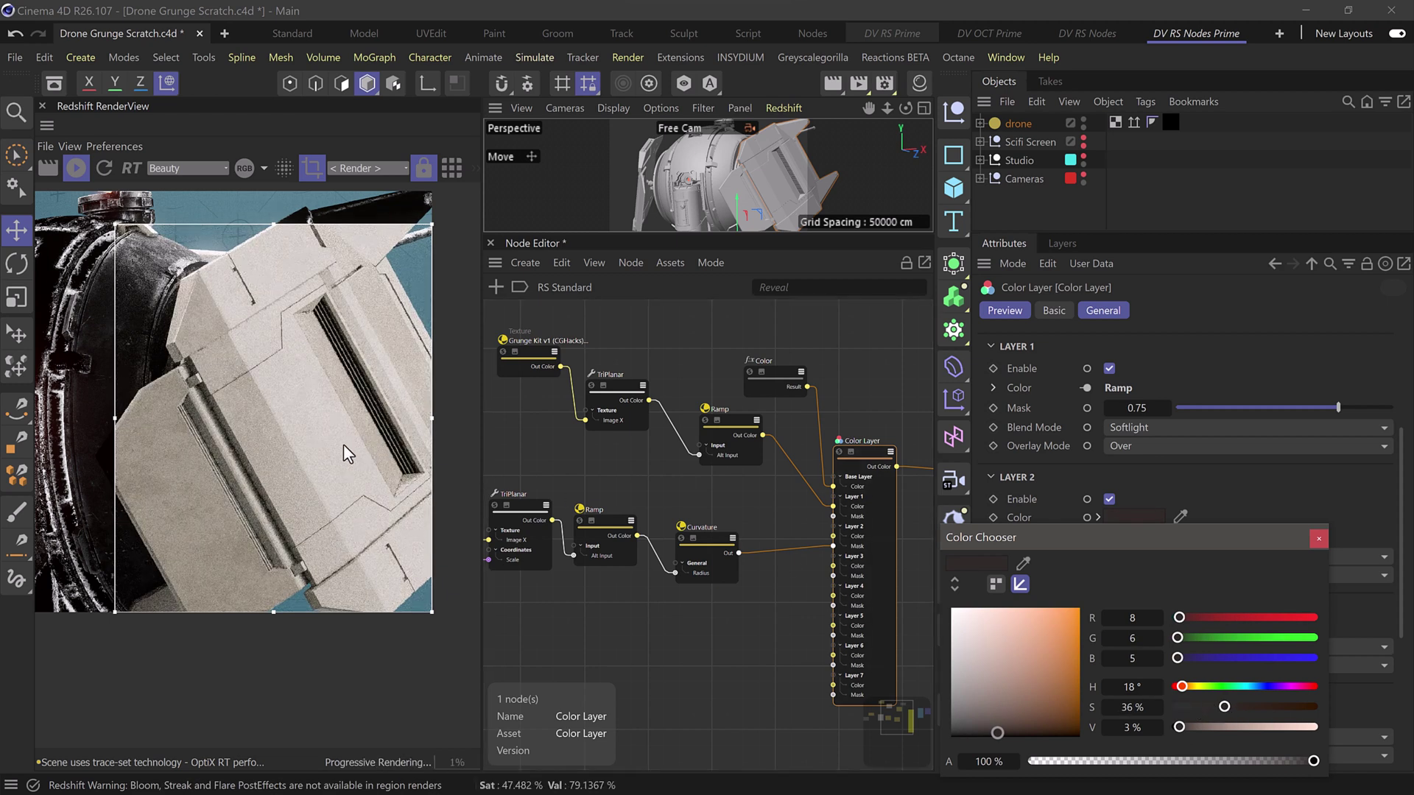
left_click(1189, 727)
left_click(1185, 731)
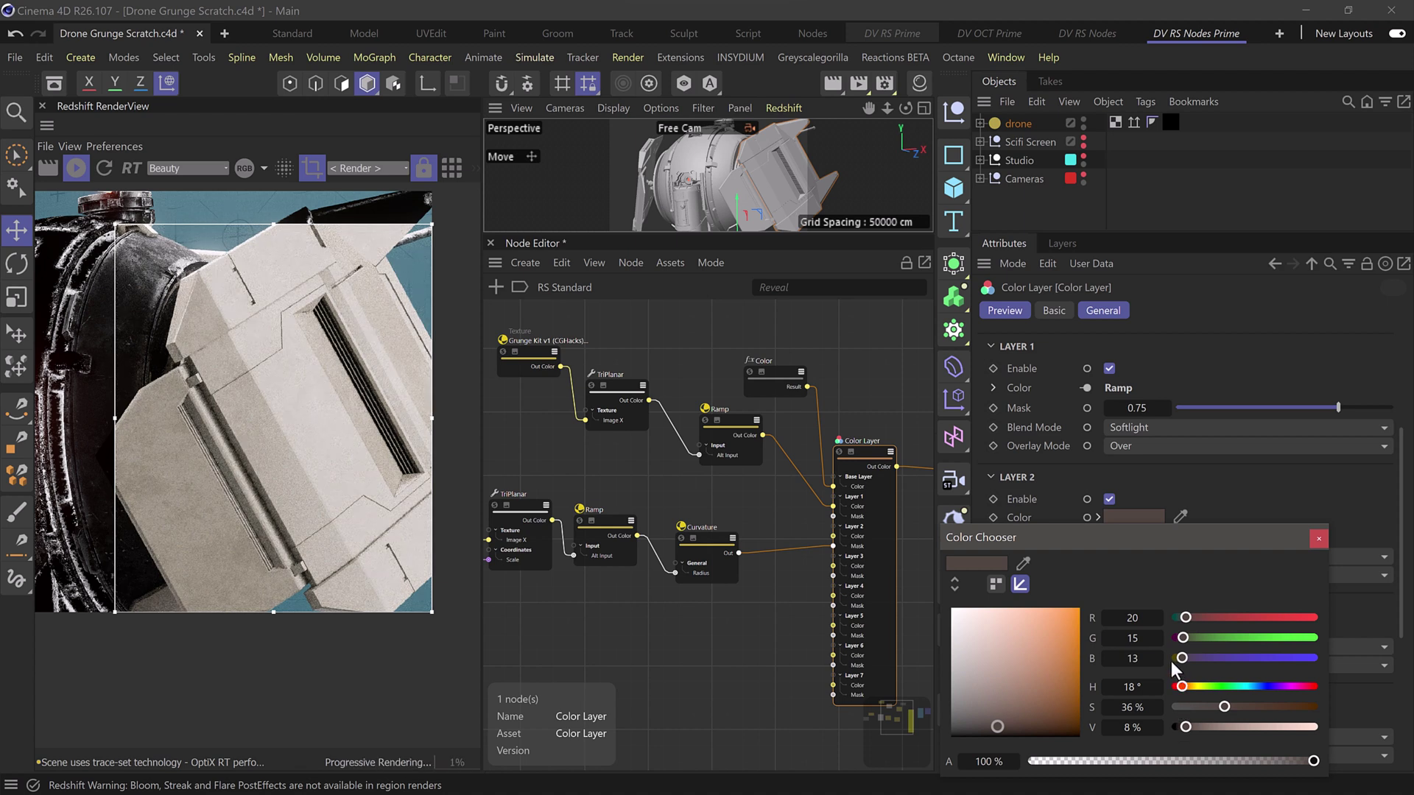
left_click(1316, 541)
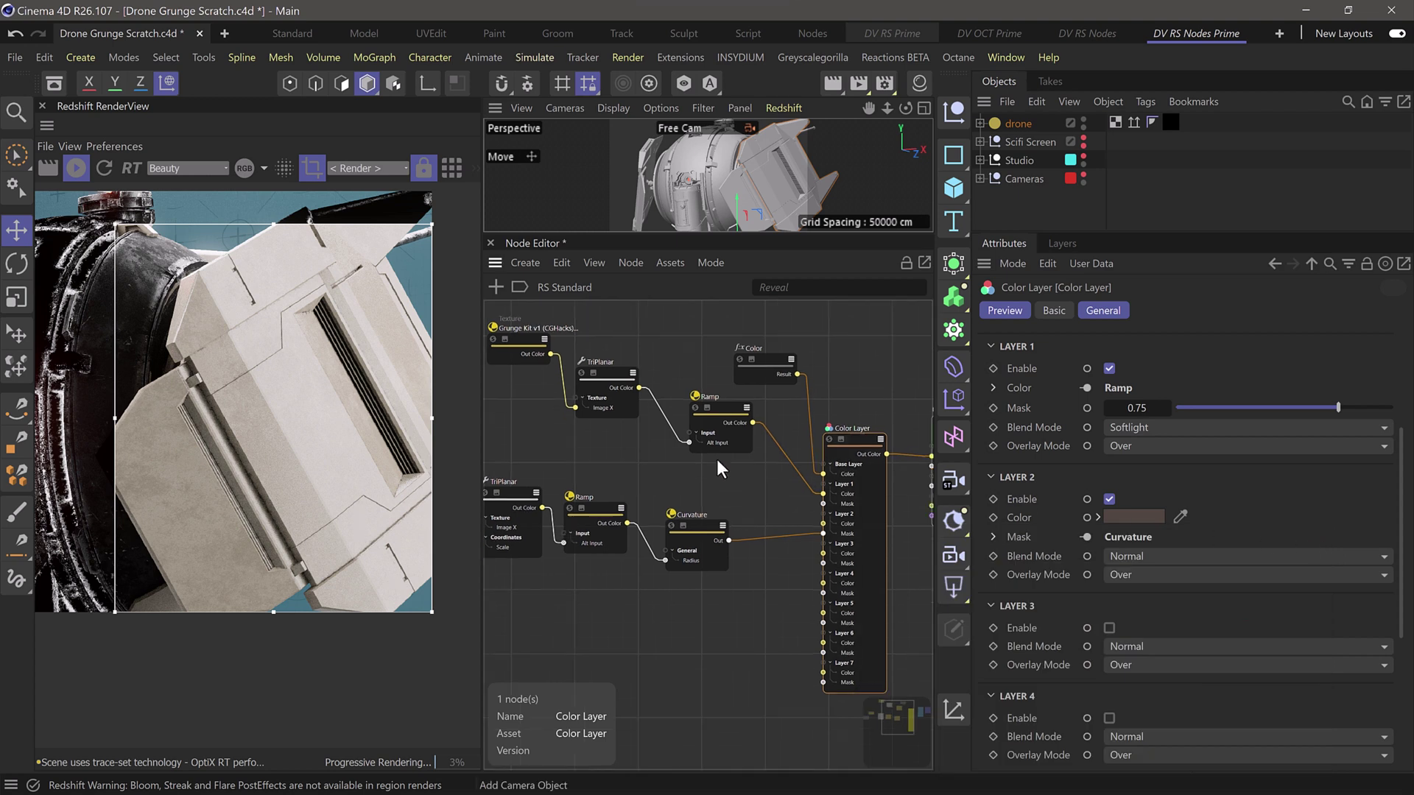
Move the RS Standard and Output nodes together farther away from the Color Layer to open space between them
middle_click_drag(717, 458, 586, 405)
middle_click_drag(854, 516, 753, 506)
left_click_drag(723, 324, 837, 462)
left_click_drag(736, 361, 913, 379)
middle_click_drag(725, 482, 686, 414)
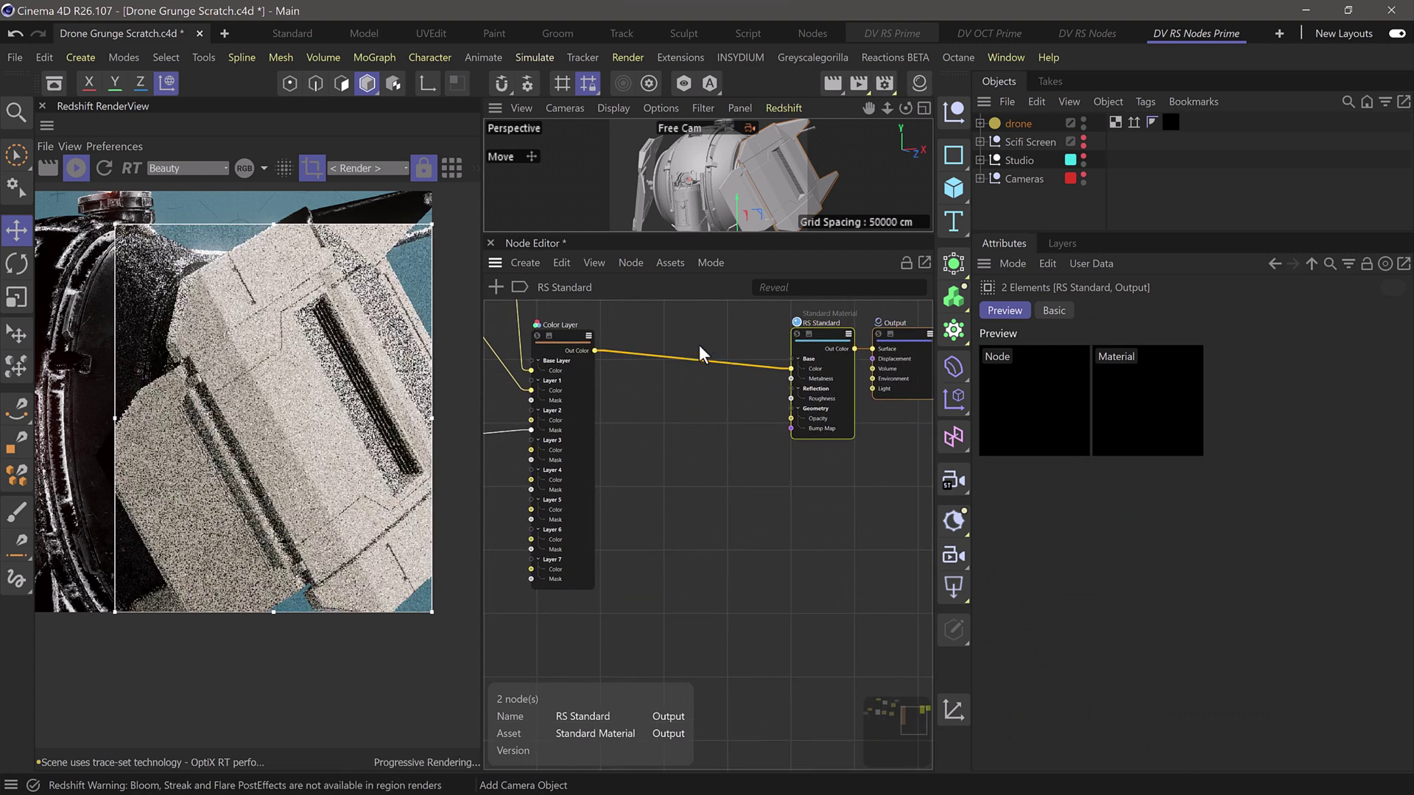
Collapse the Color Layer node so that it shows only its connected ports
scroll(722, 471, "down", 4)
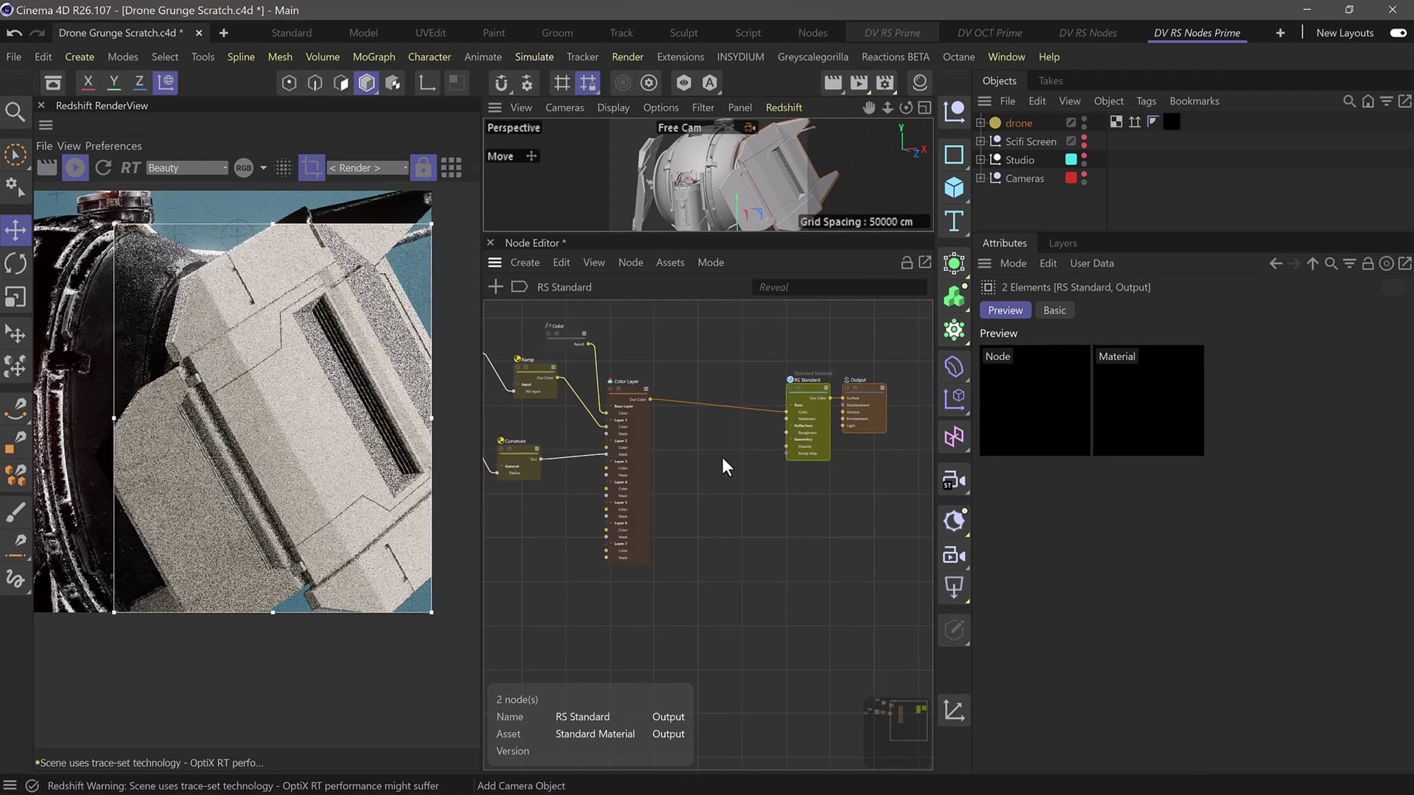
middle_click_drag(722, 456, 856, 476)
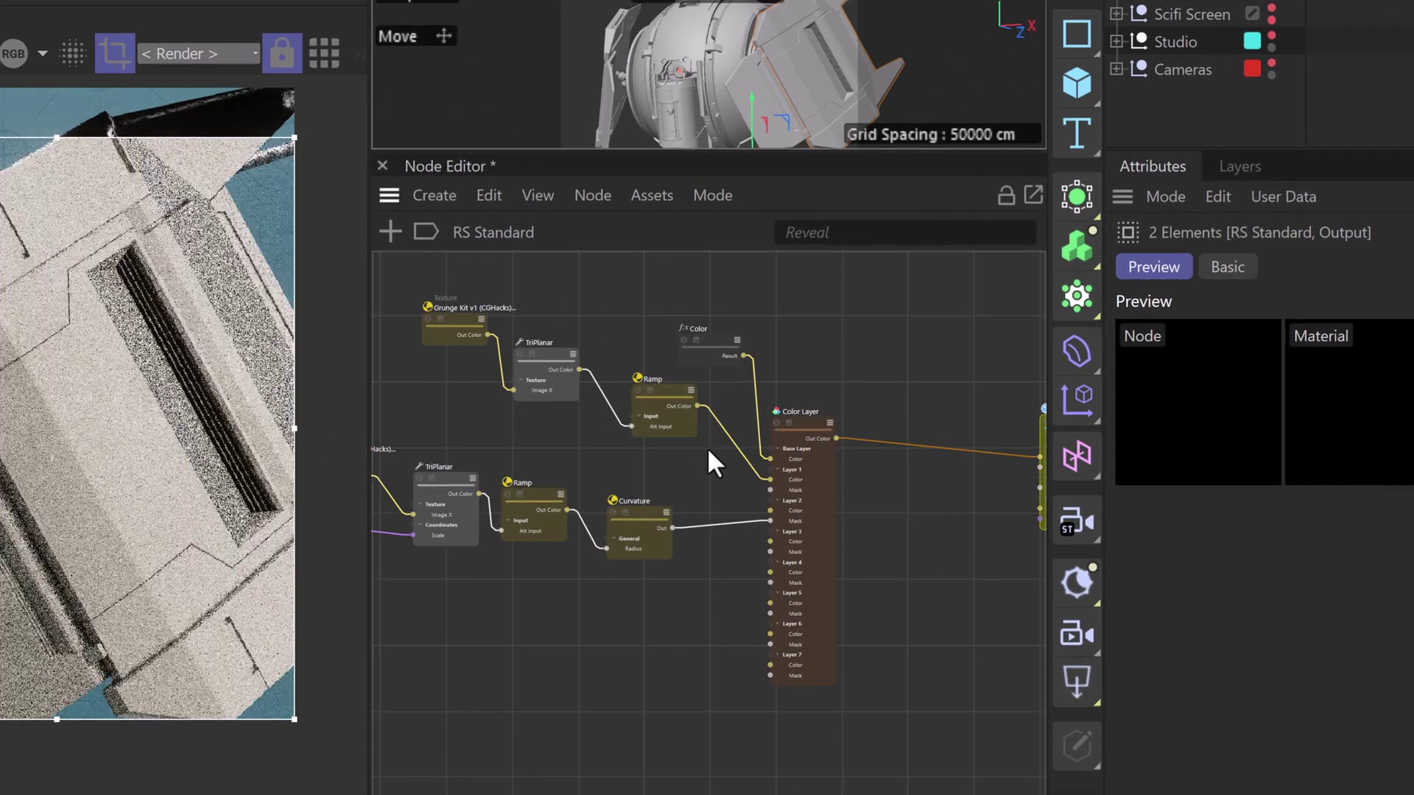
scroll(846, 468, "up", 5)
middle_click_drag(839, 452, 590, 343)
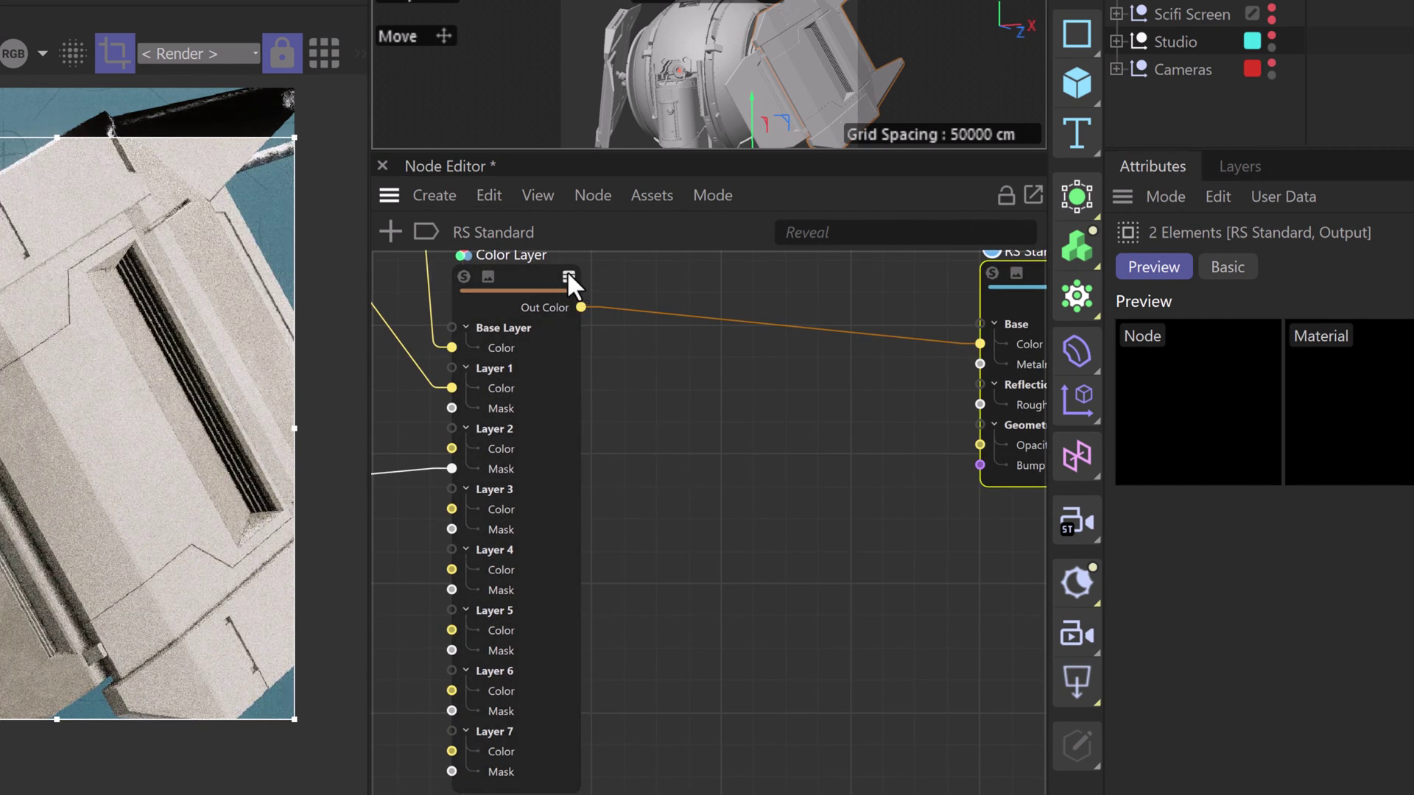
scroll(552, 270, "up", 5)
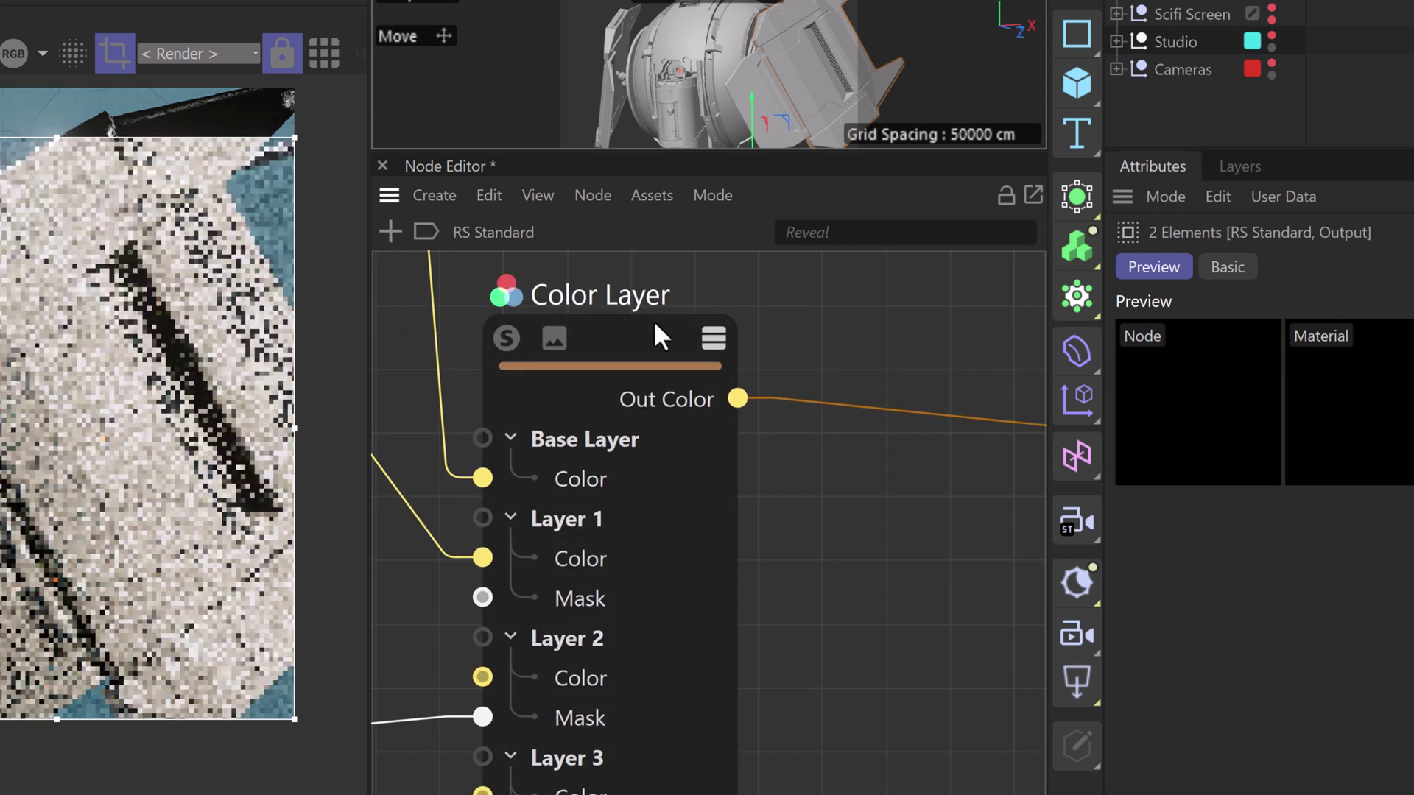
left_click(716, 343)
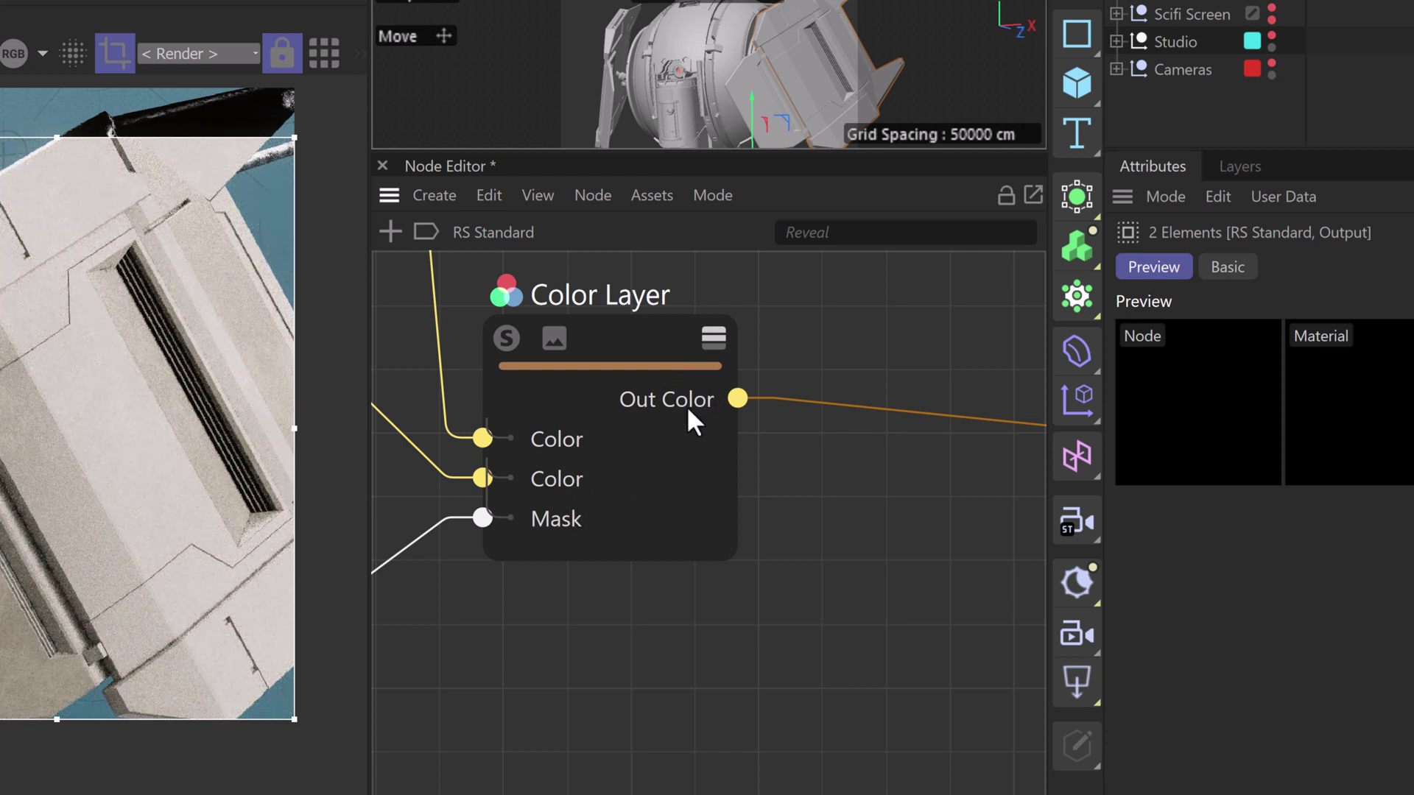
Add a Wire Rerouter knot on the connection from Color Layer to RS Standard and place it slightly above the wire, near the Color Layer
scroll(773, 445, "down", 5)
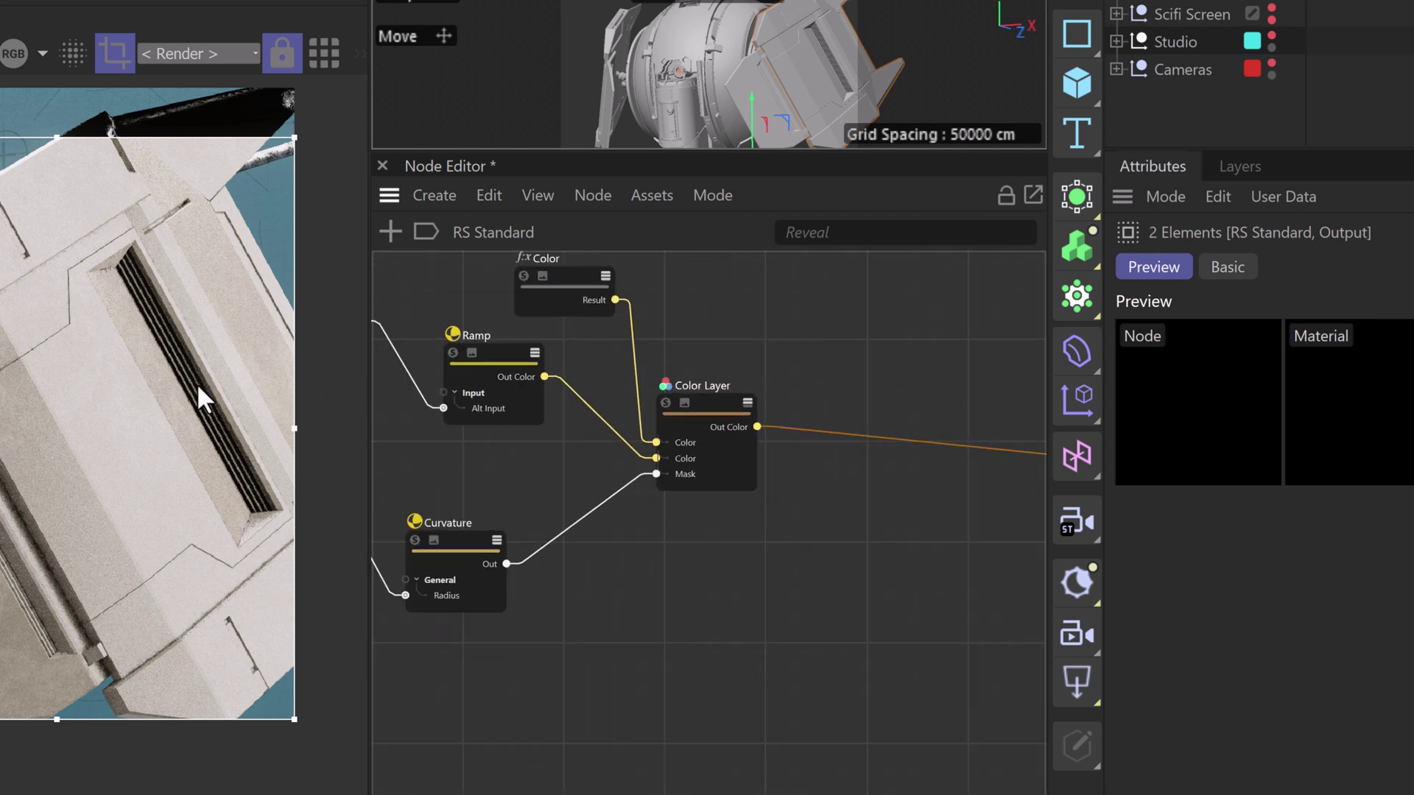
middle_click_drag(813, 466, 565, 422)
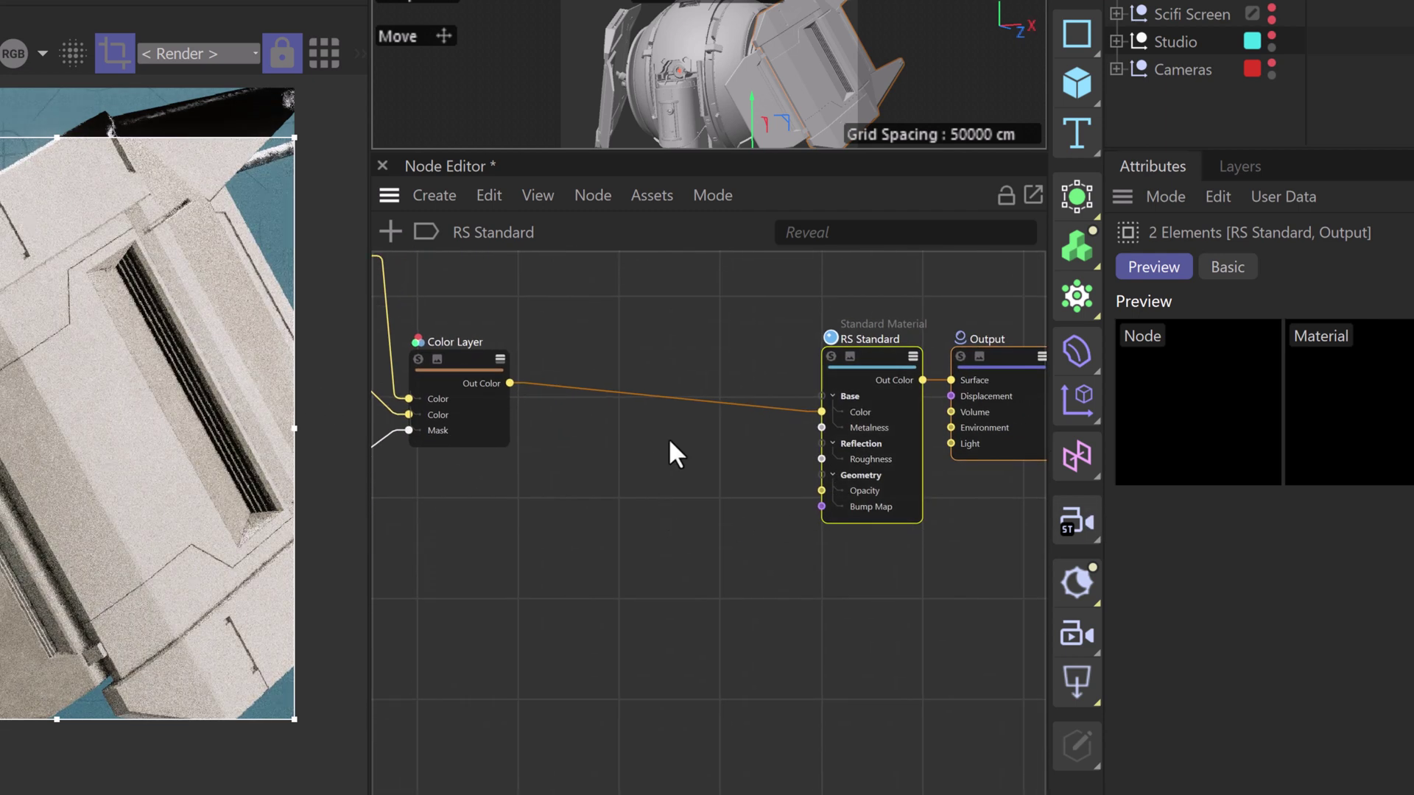
double_click(644, 394)
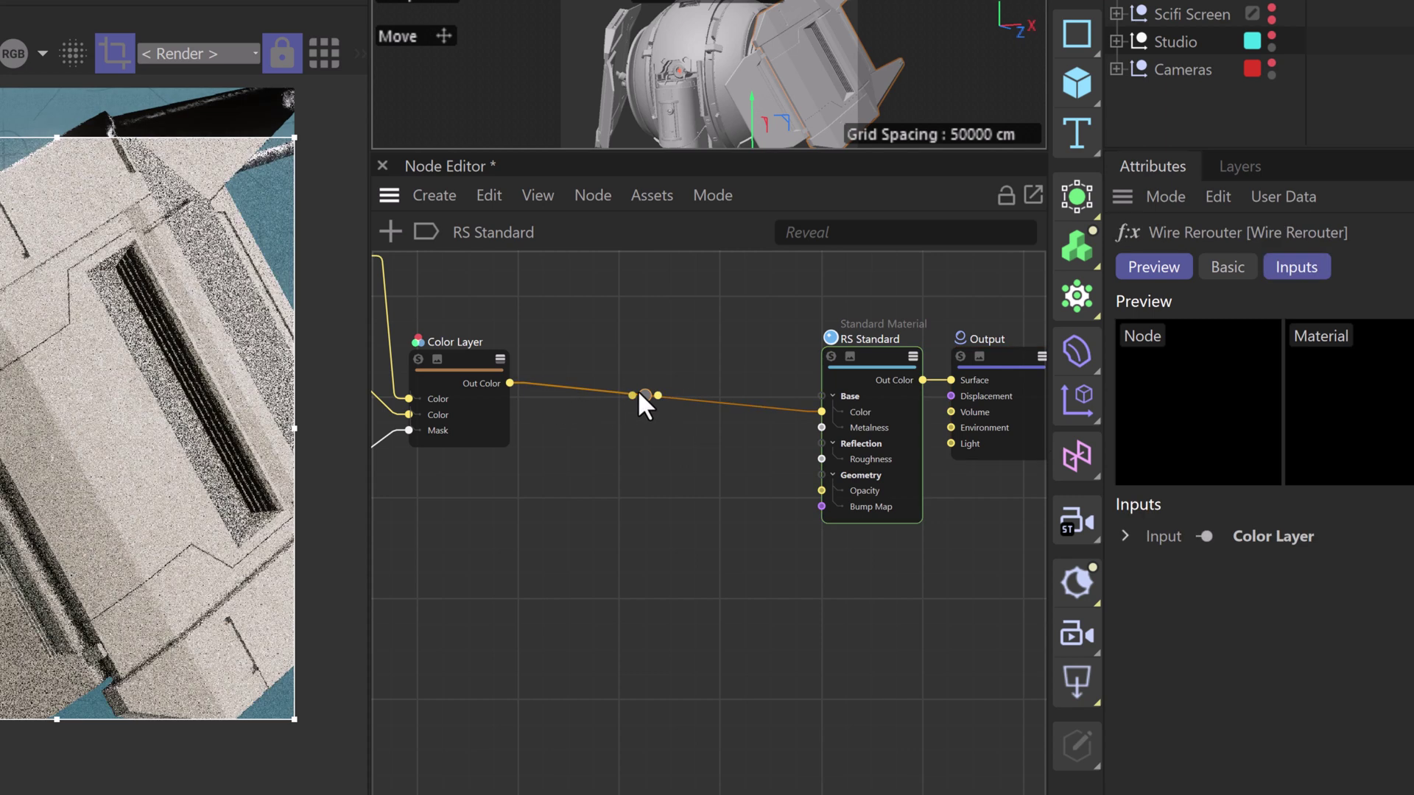
left_click_drag(643, 392, 608, 338)
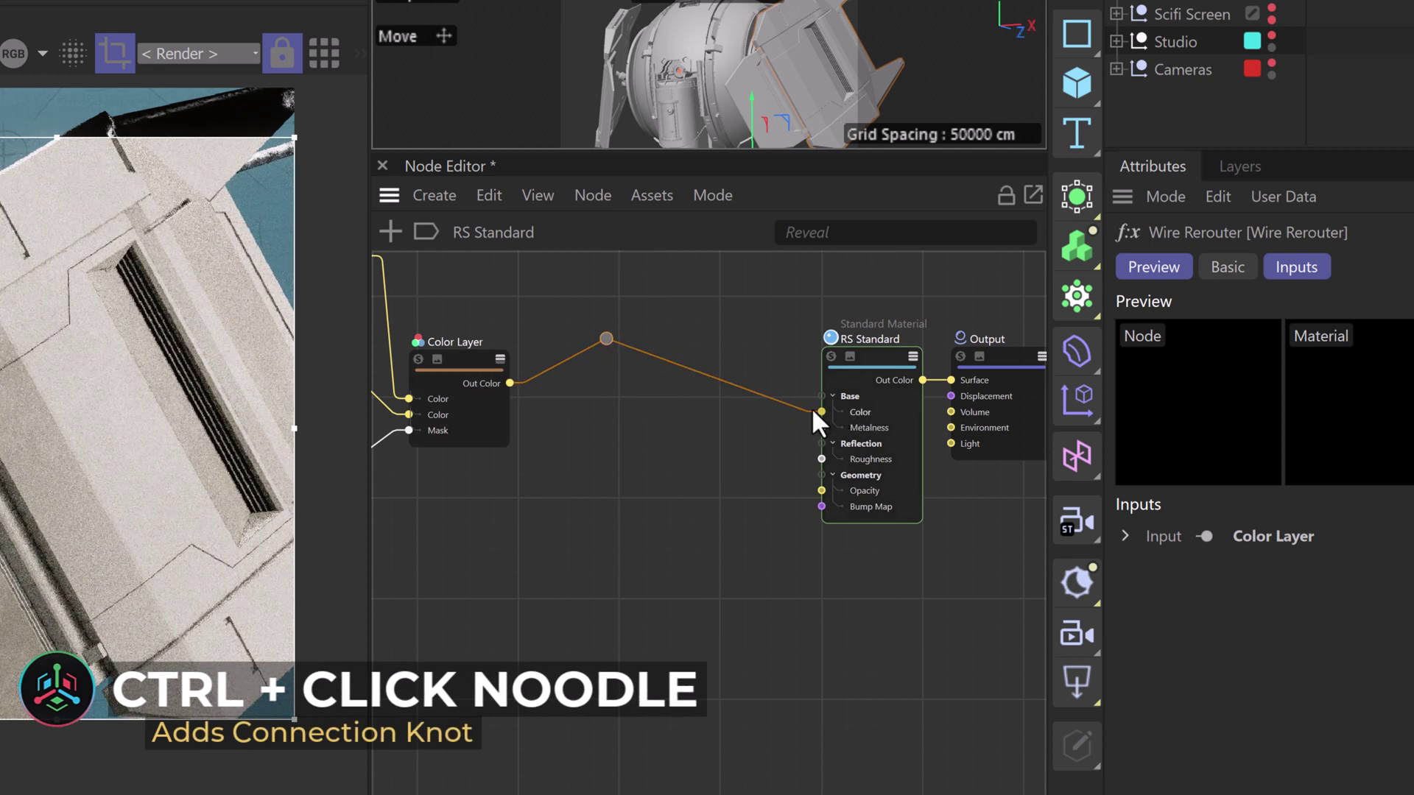
mouse_move(601, 357)
left_mouse_down()
mouse_move(633, 350)
mouse_move(571, 375)
mouse_move(657, 352)
mouse_move(587, 404)
mouse_move(646, 331)
mouse_move(588, 406)
mouse_move(631, 333)
mouse_move(599, 373)
left_mouse_up()
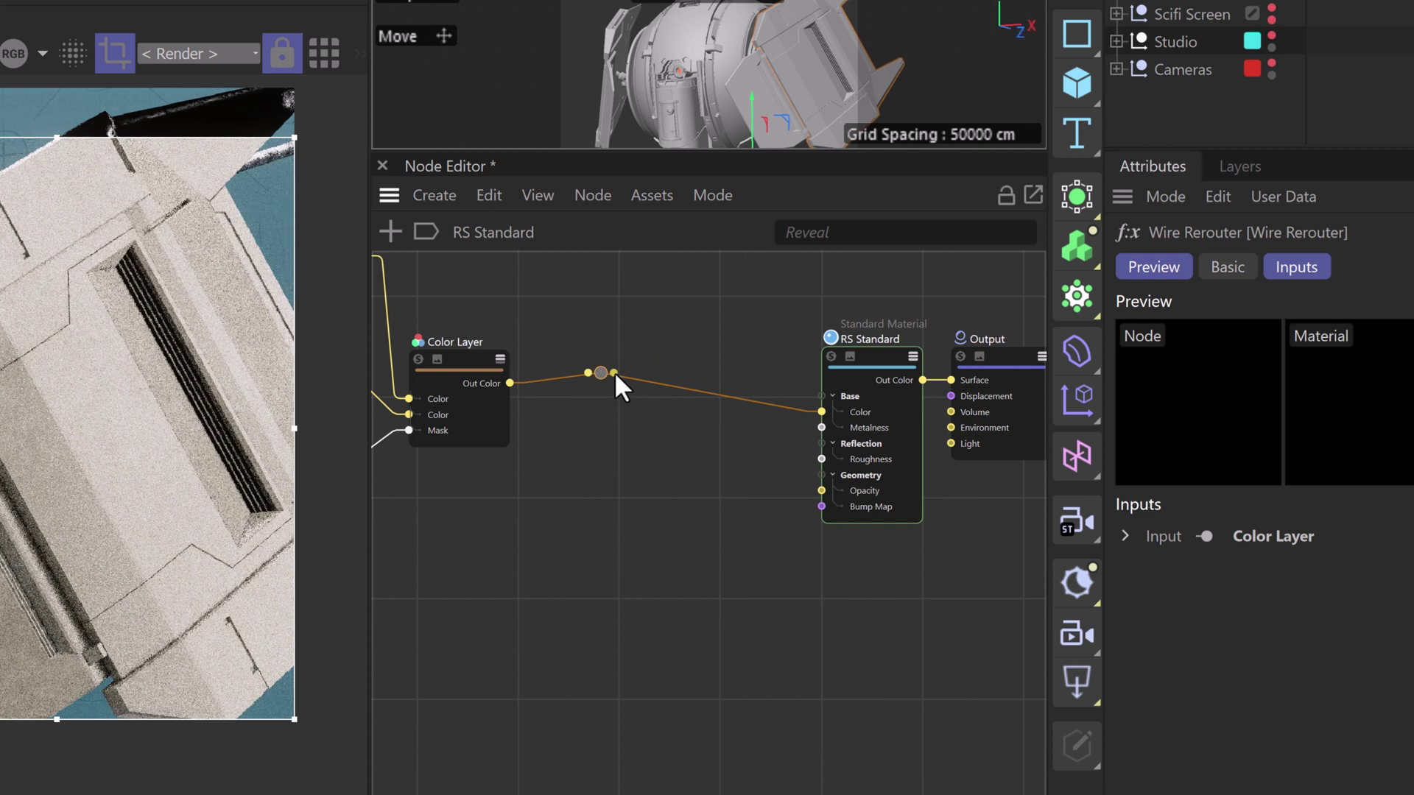
Connect the knot's output to RS Standard's Reflection Roughness and insert a Ramp node on that new connection
left_click_drag(613, 372, 780, 453)
left_click_drag(819, 450, 823, 459)
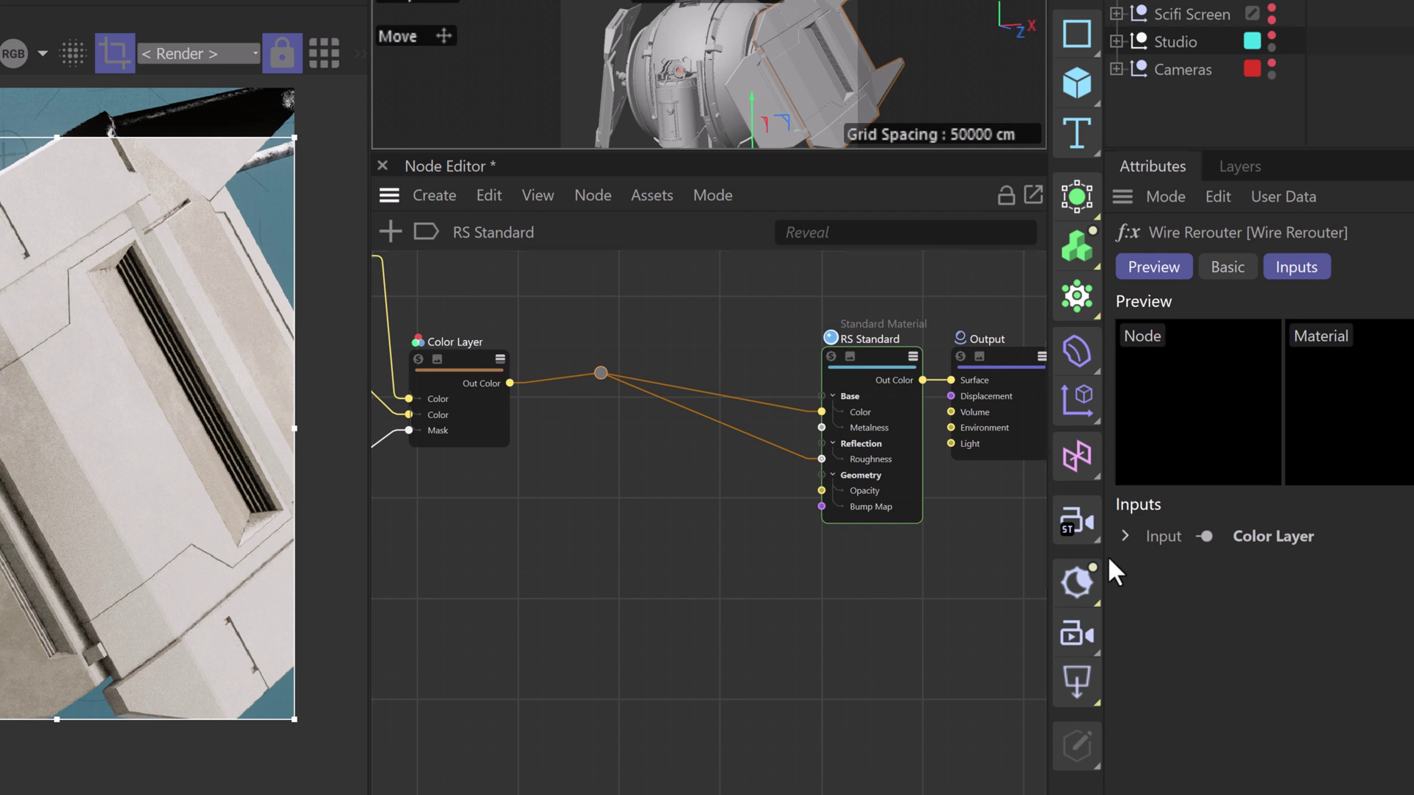
type("ramp")
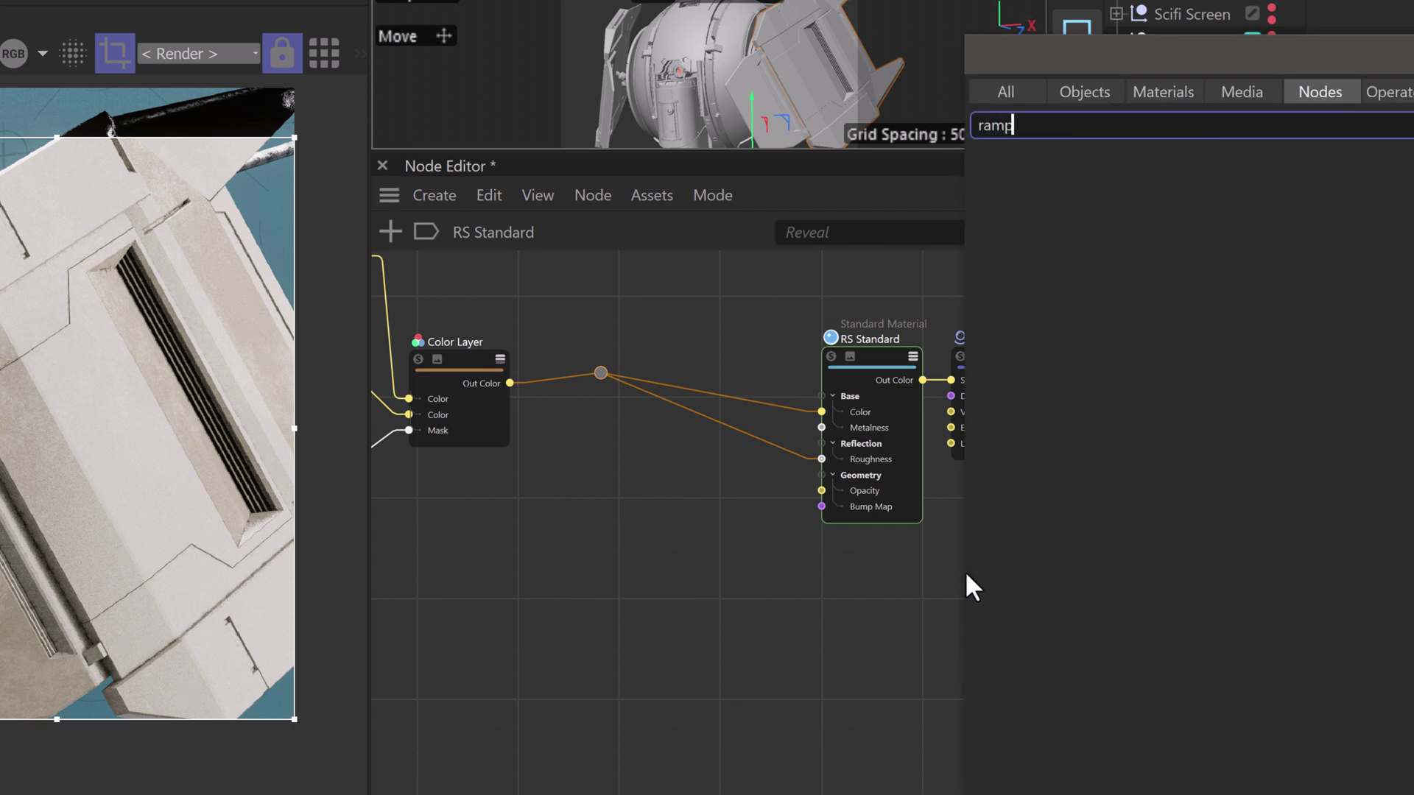
left_click_drag(1024, 160, 710, 420)
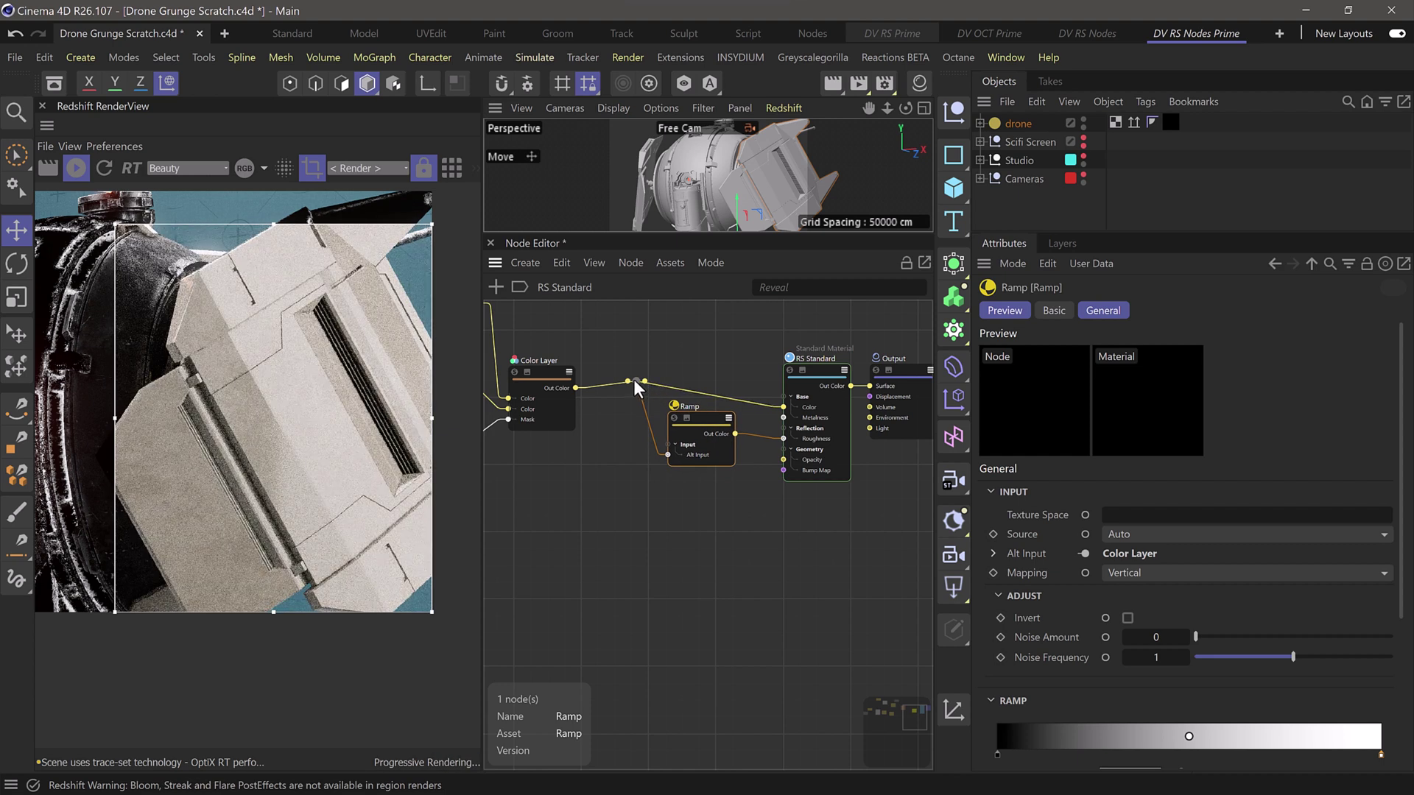
Nudge the roughness Ramp into place, solo it, and examine its output around the drone's hinge and panels
left_click_drag(711, 427, 701, 436)
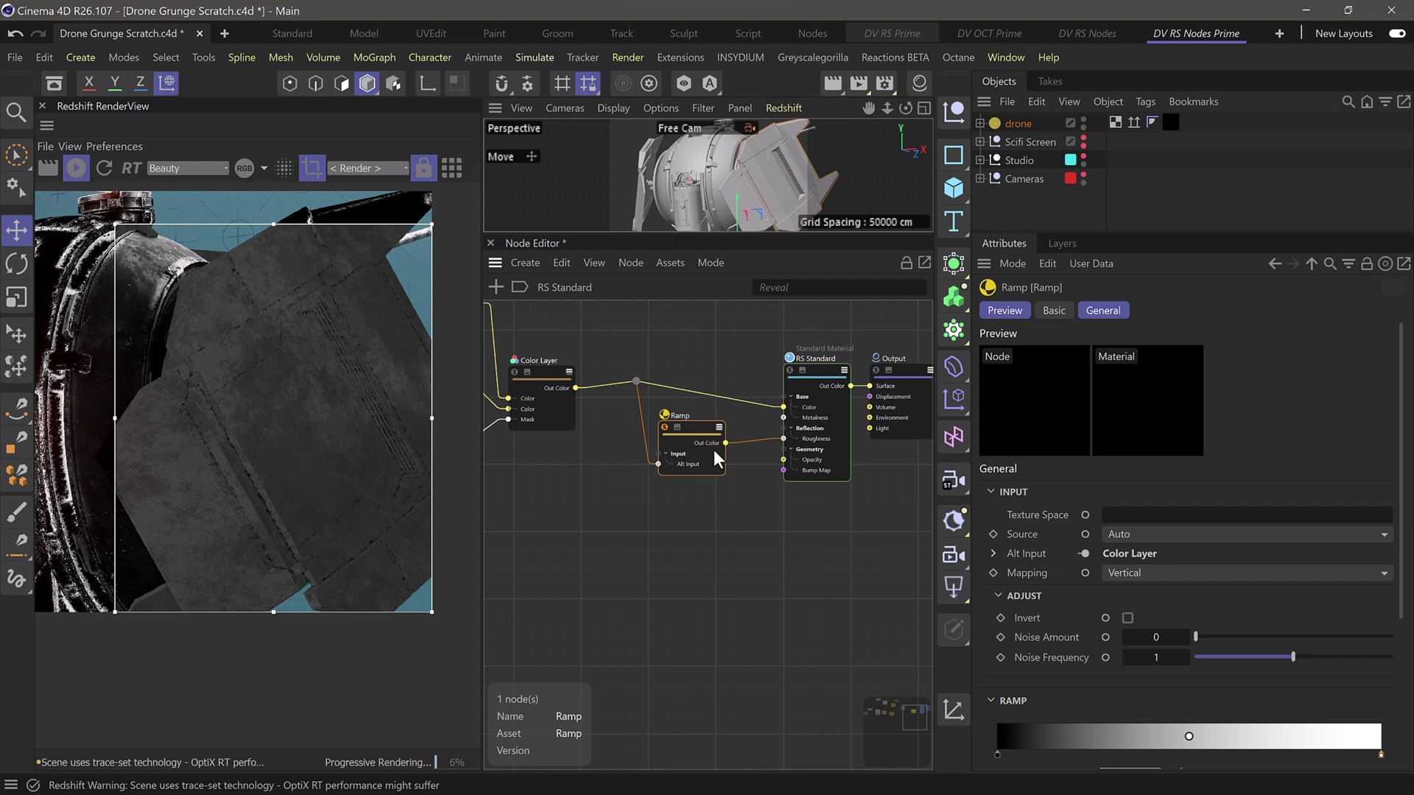
scroll(331, 464, "up", 5)
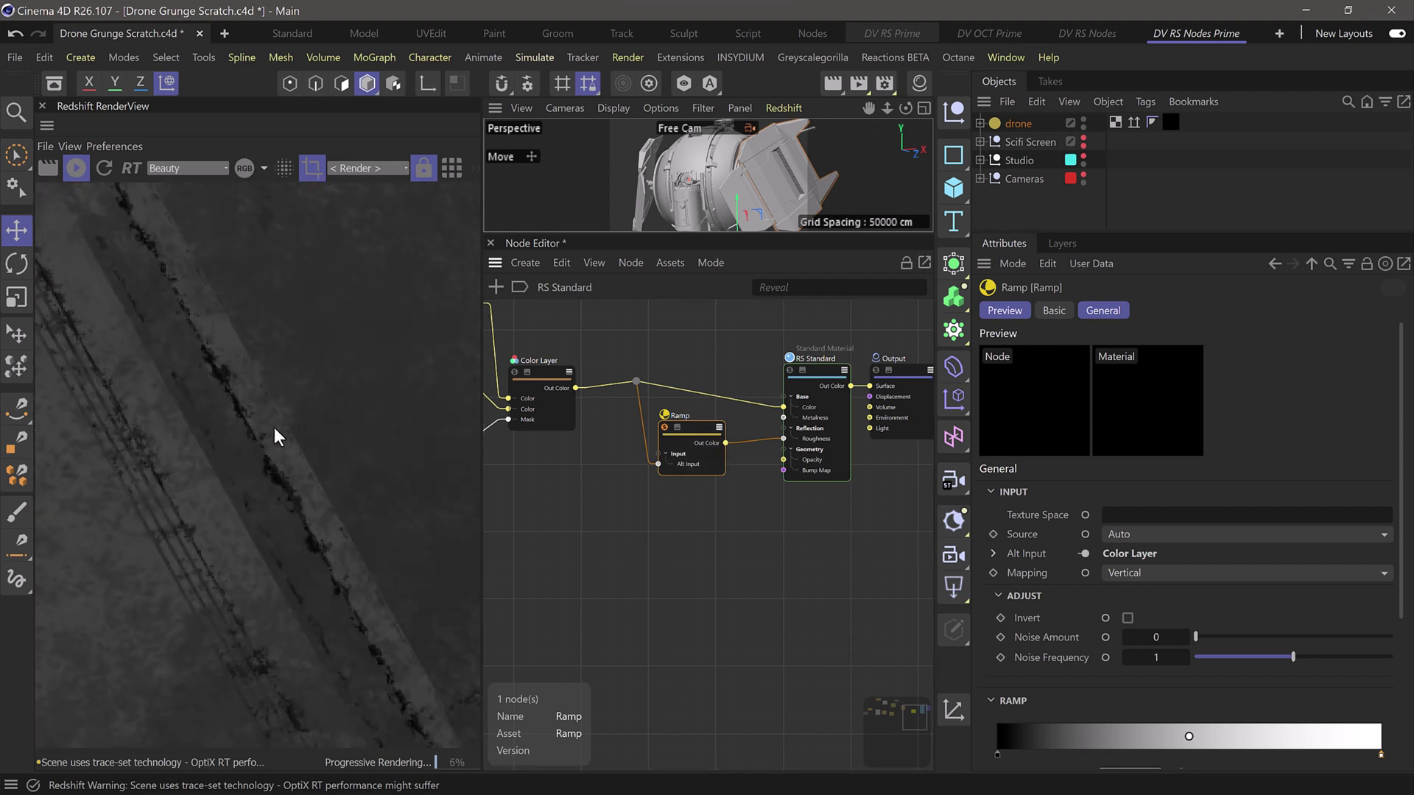
scroll(278, 437, "down", 3)
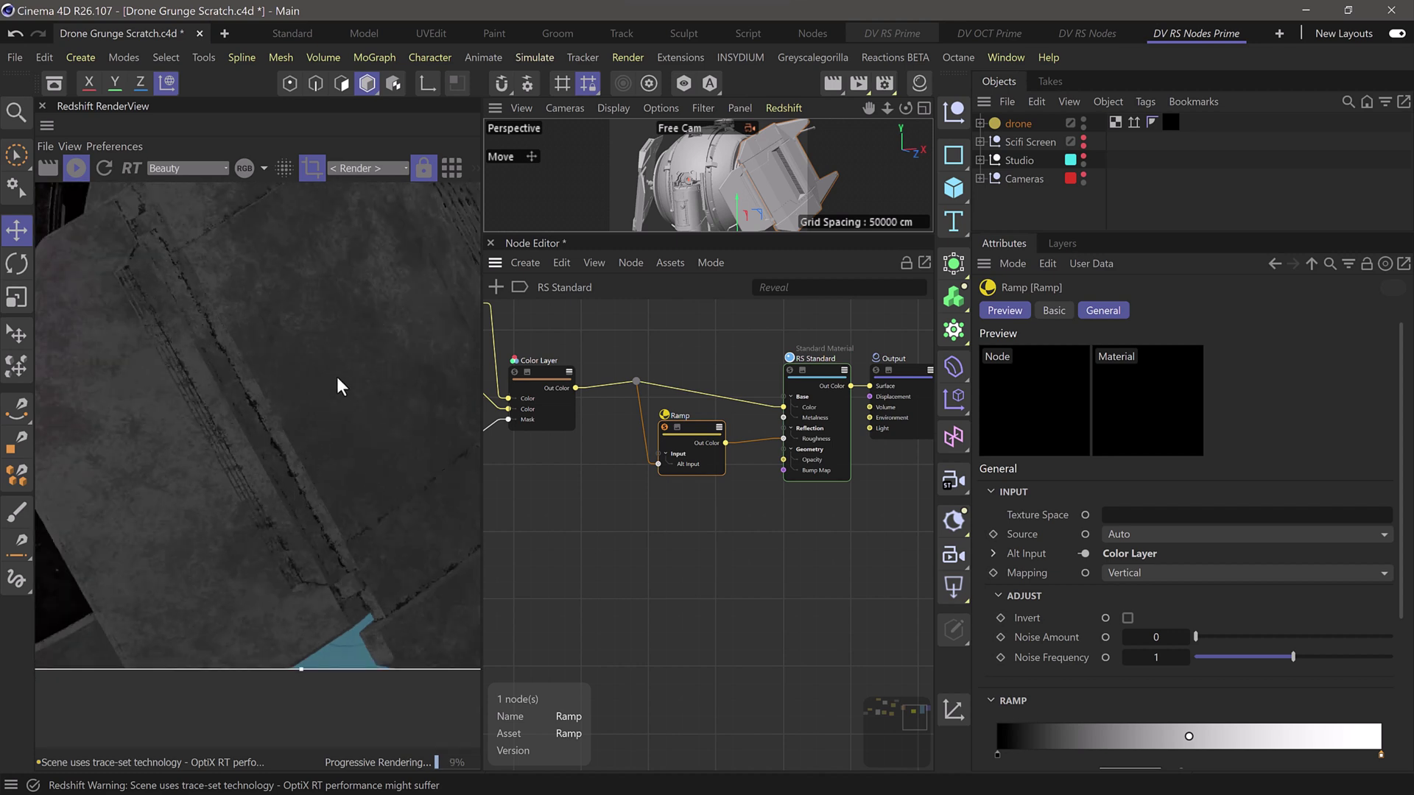
scroll(339, 385, "down", 2)
scroll(346, 371, "down", 2)
left_click_drag(366, 356, 268, 451)
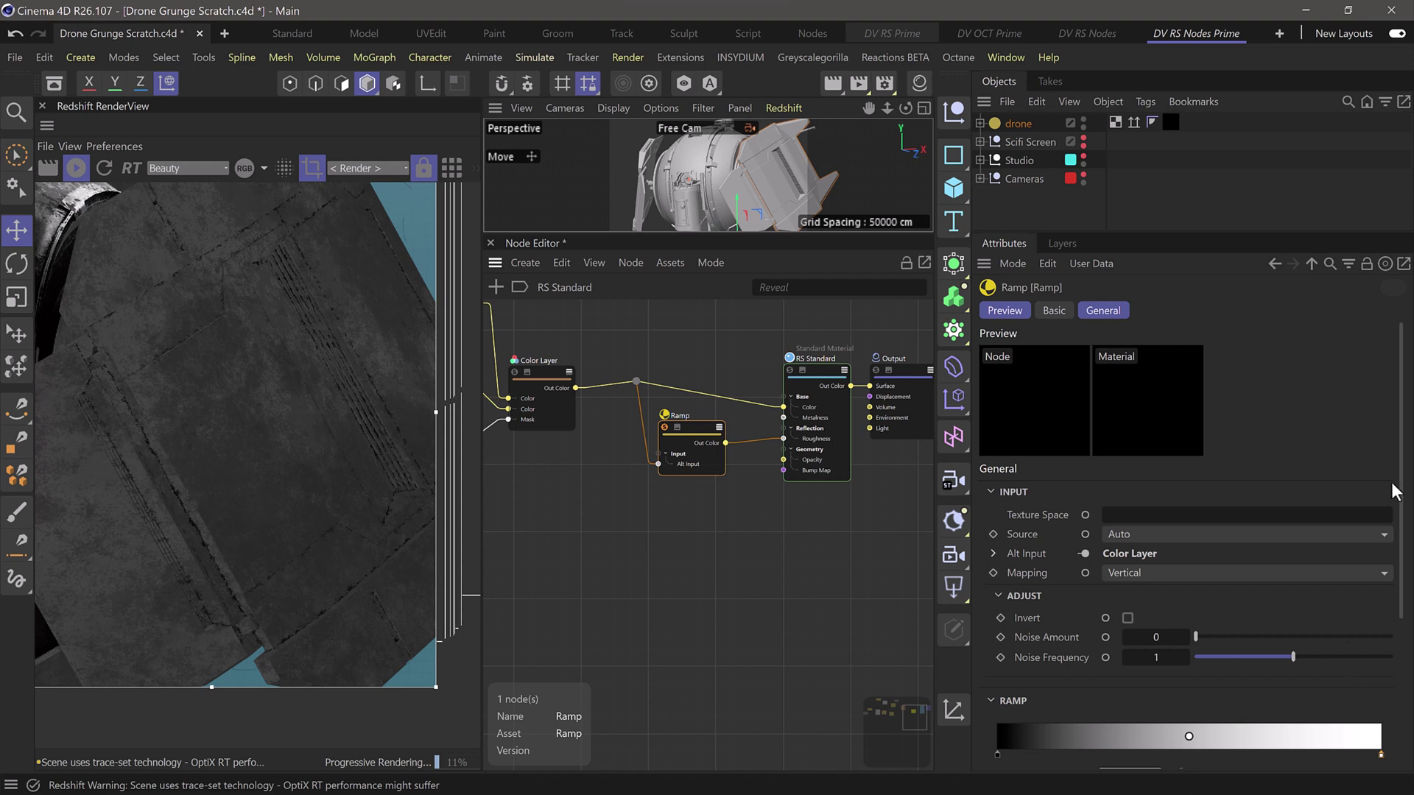
Invert the roughness Ramp's gradient and move its black knot to about 47.7%
left_click_drag(1400, 416, 1400, 563)
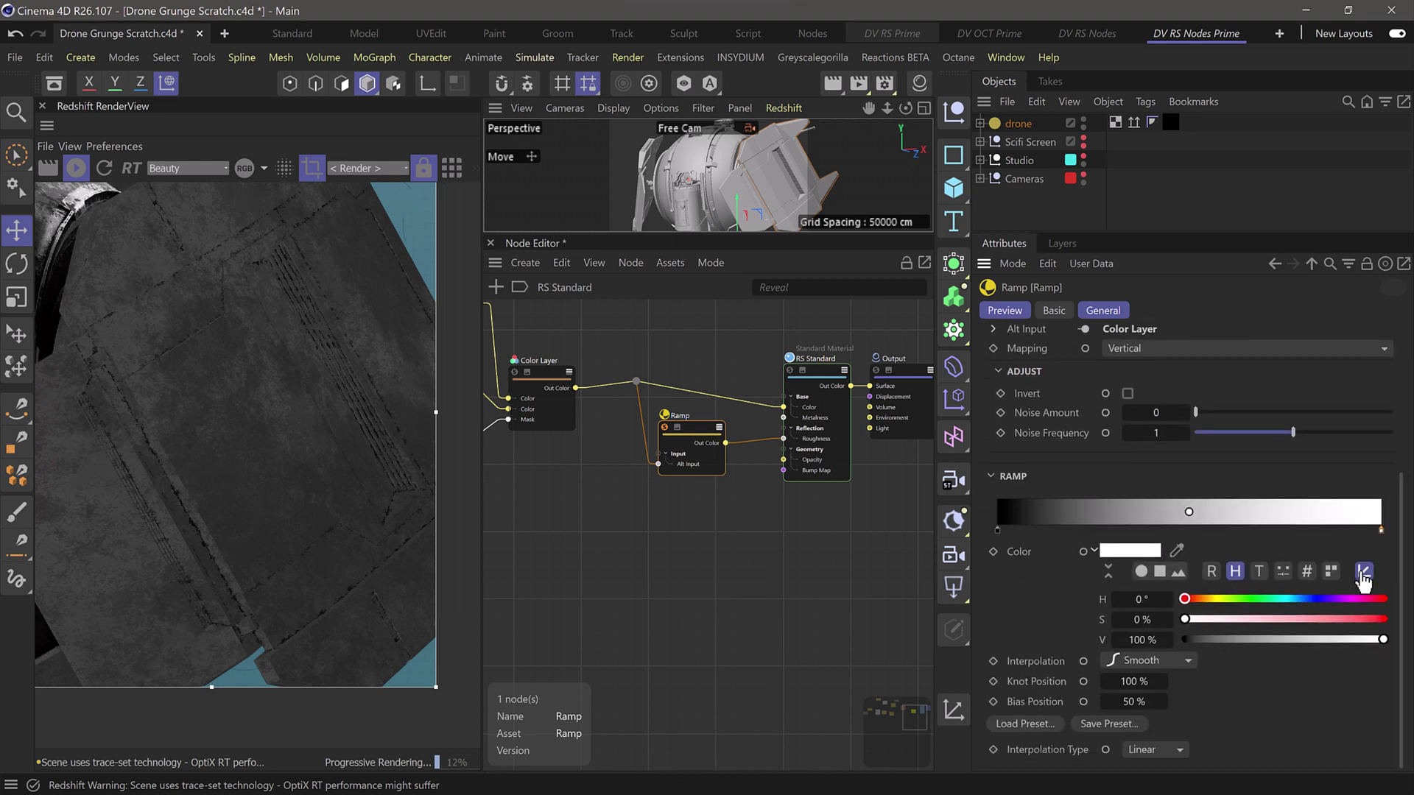
right_click(1231, 531)
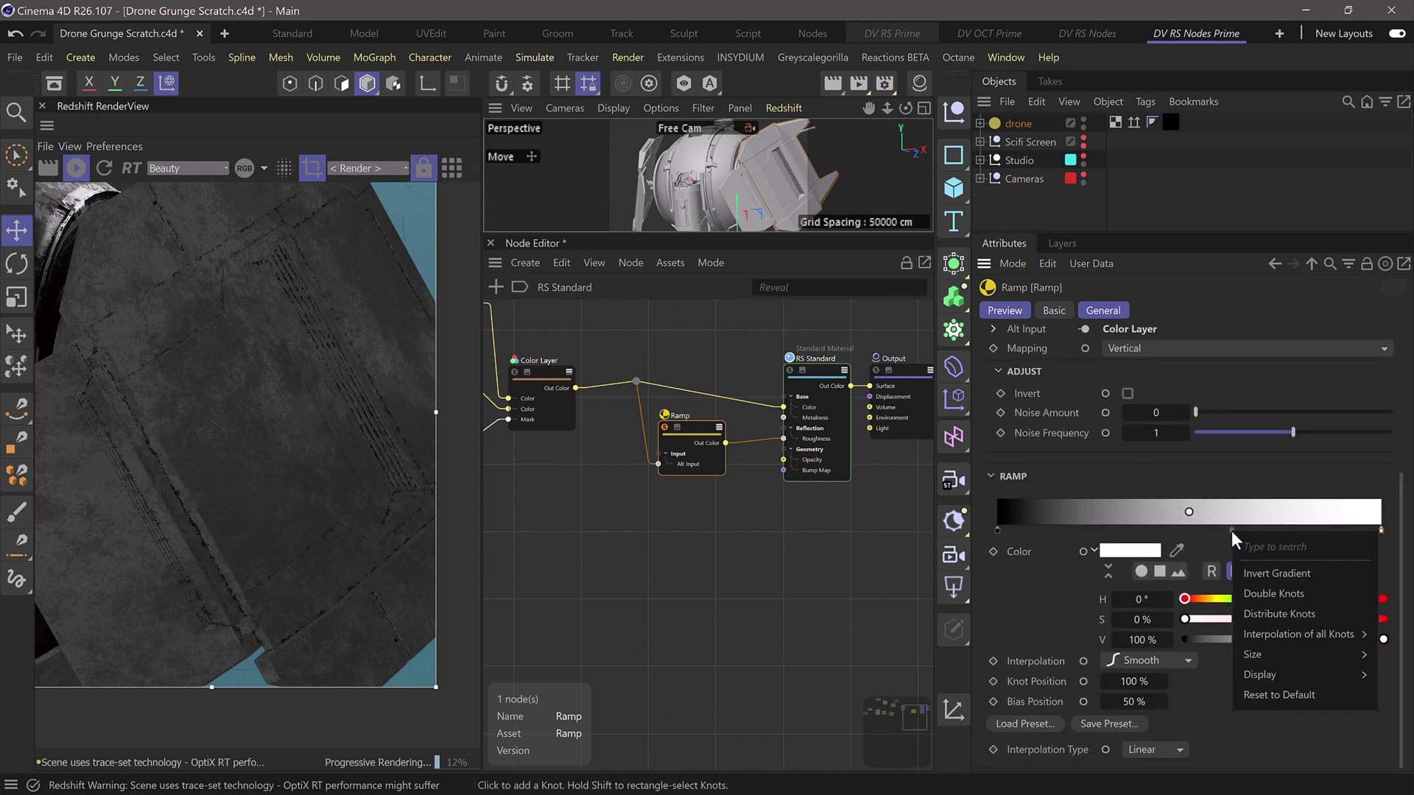
left_click(1277, 574)
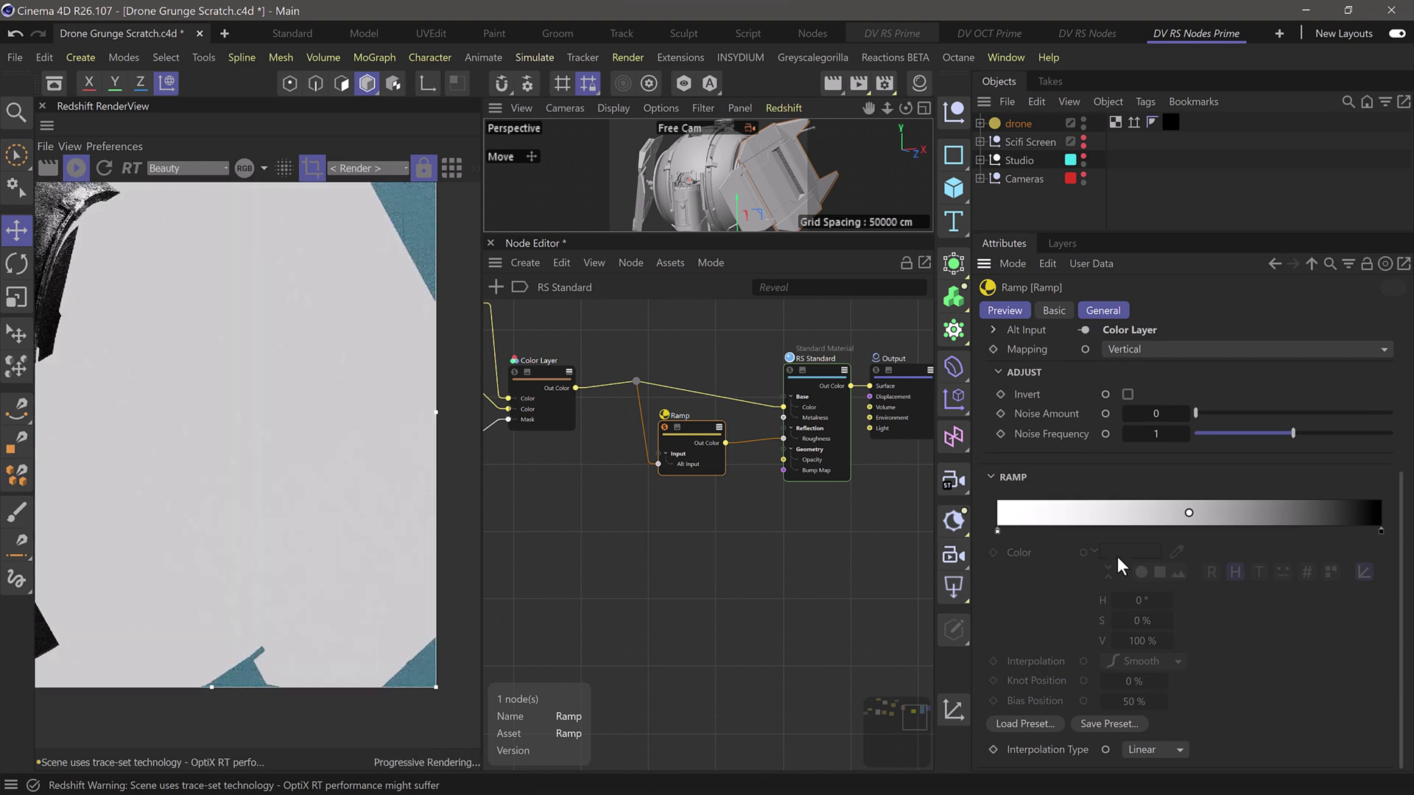
left_click_drag(1381, 533, 1187, 539)
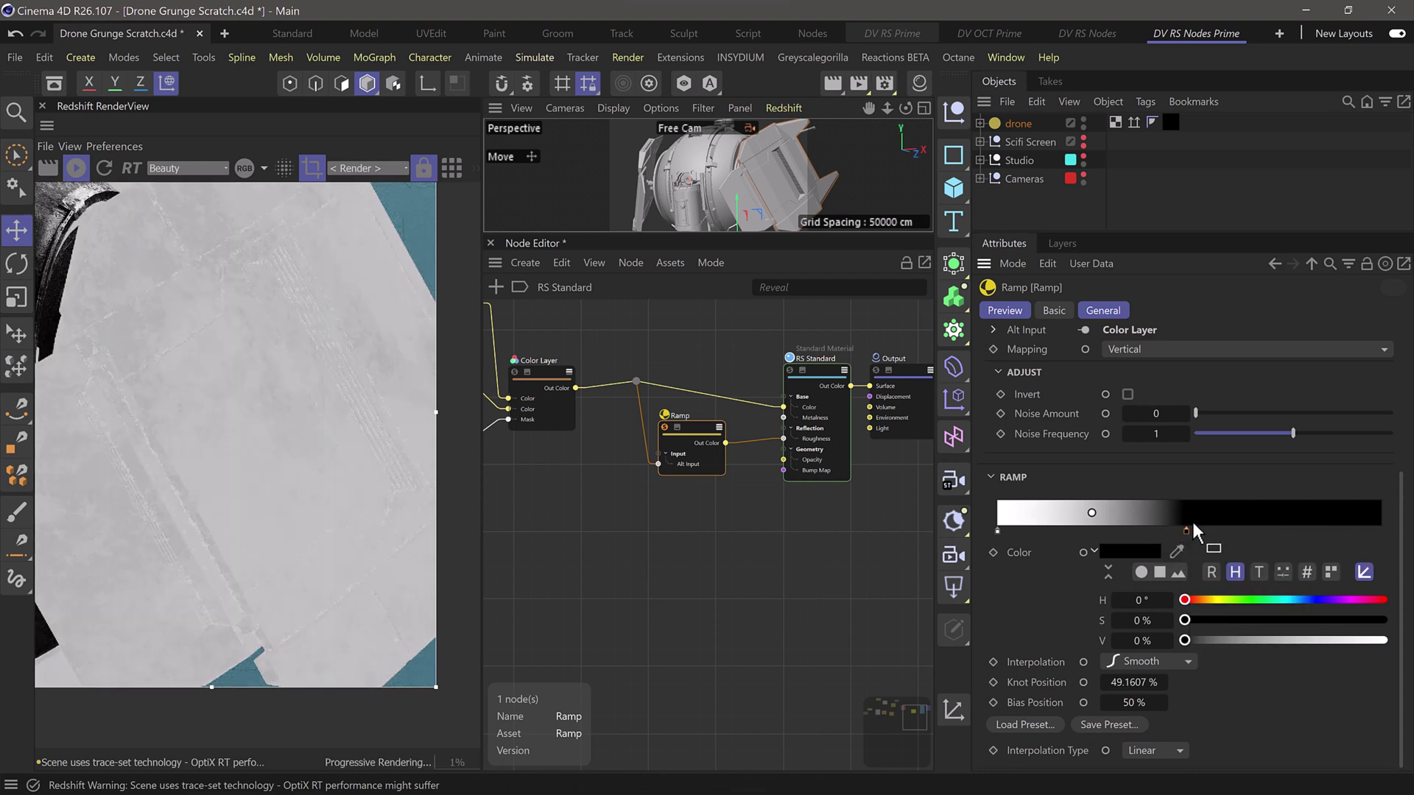
left_click_drag(1190, 524, 1181, 528)
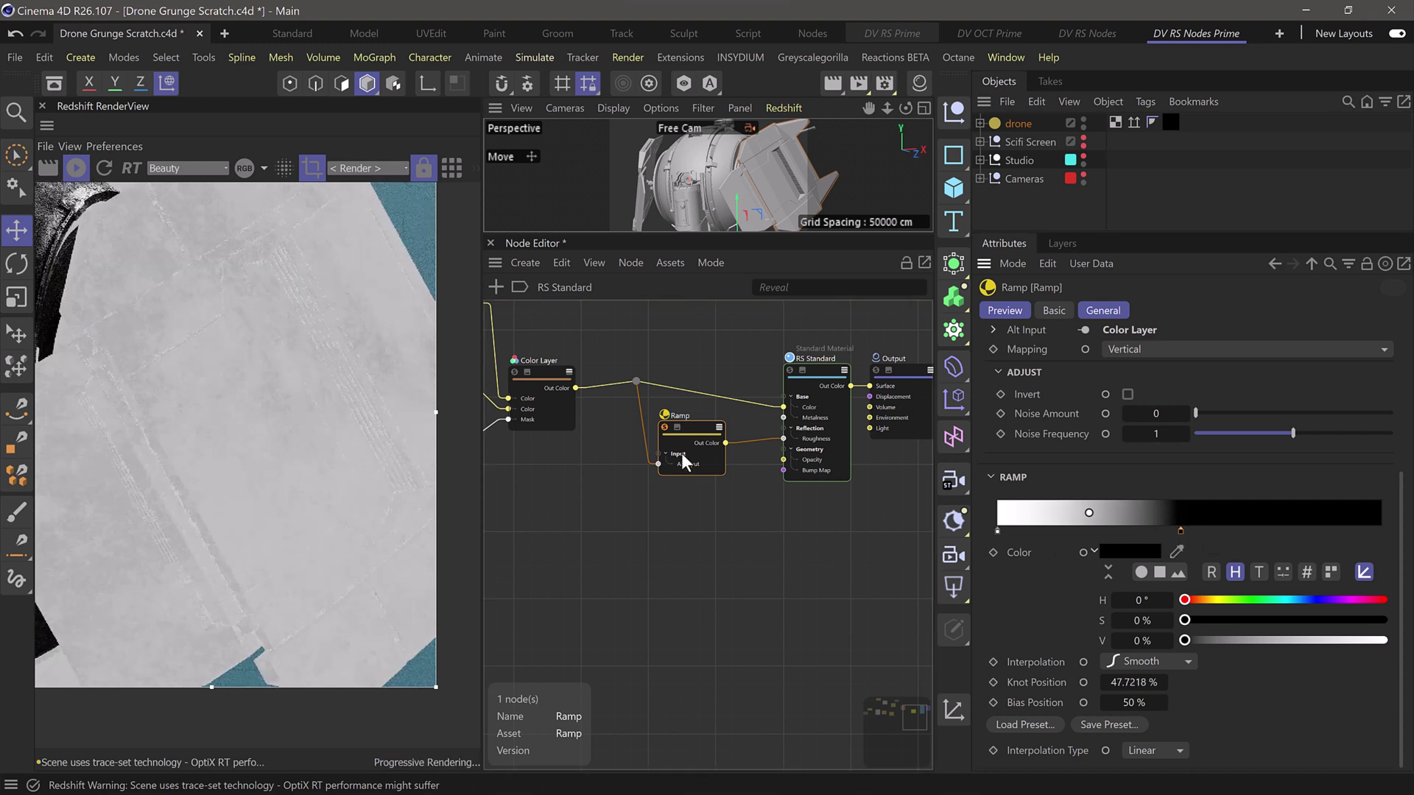